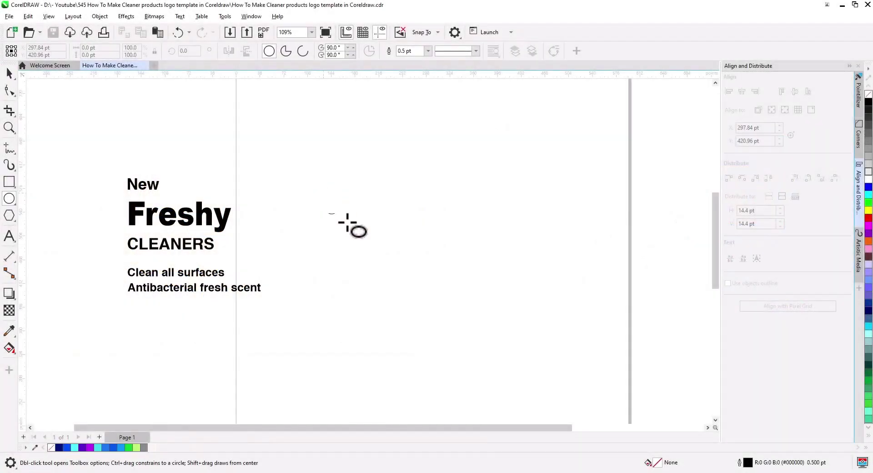
Draw an oval of about 344 by 209 pt and centre it in view.
left_click_drag(324, 192, 544, 319)
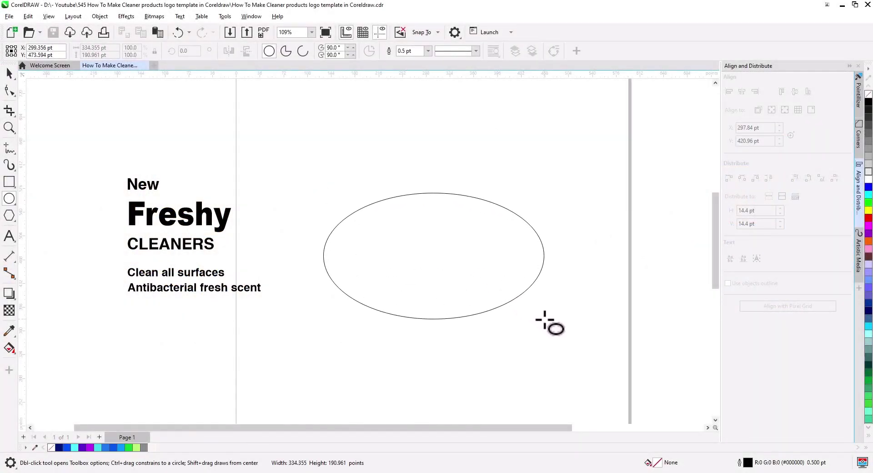
left_click_drag(544, 318, 550, 330)
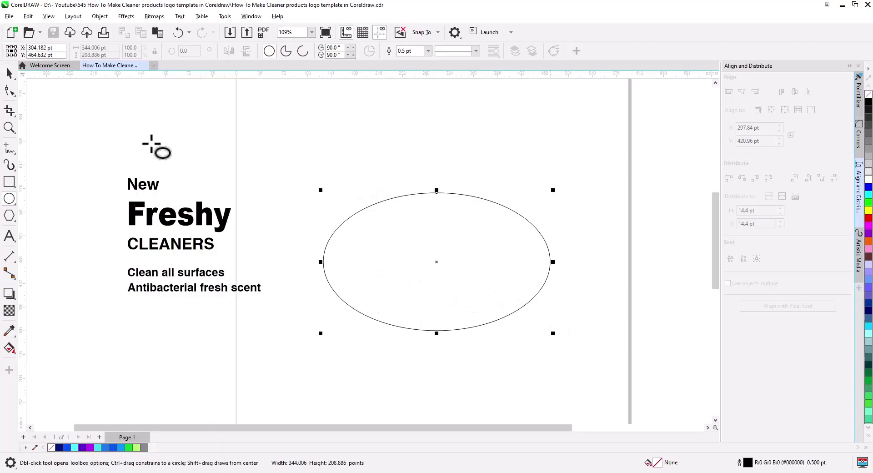
left_click_drag(402, 261, 419, 240)
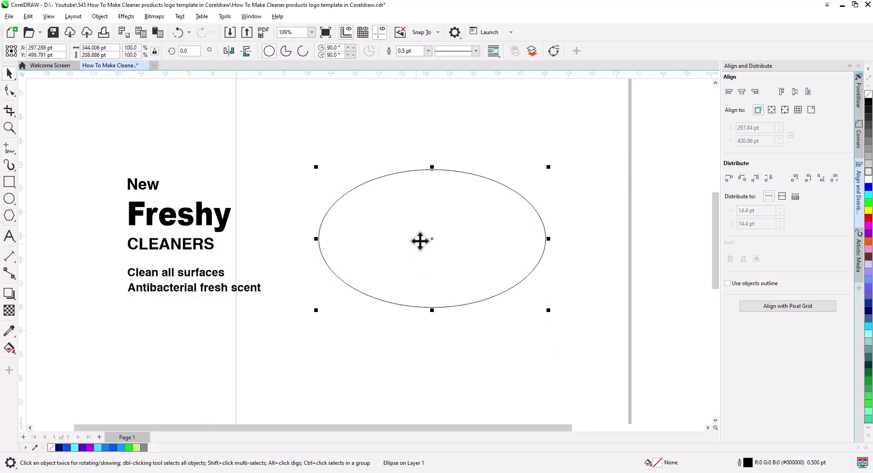
scroll(432, 243, "up", 3)
left_click_drag(451, 269, 410, 271)
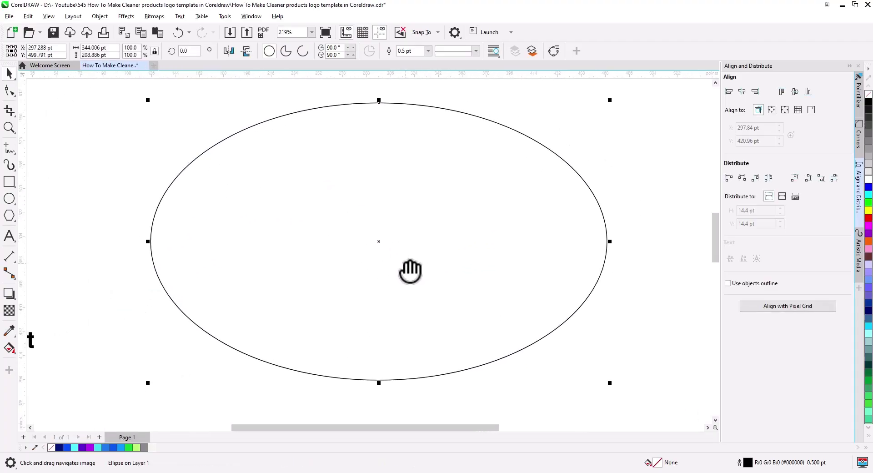
Add a 6.5 pt outside contour to the oval and break it apart into a separate ring.
left_click(11, 292)
left_click(43, 313)
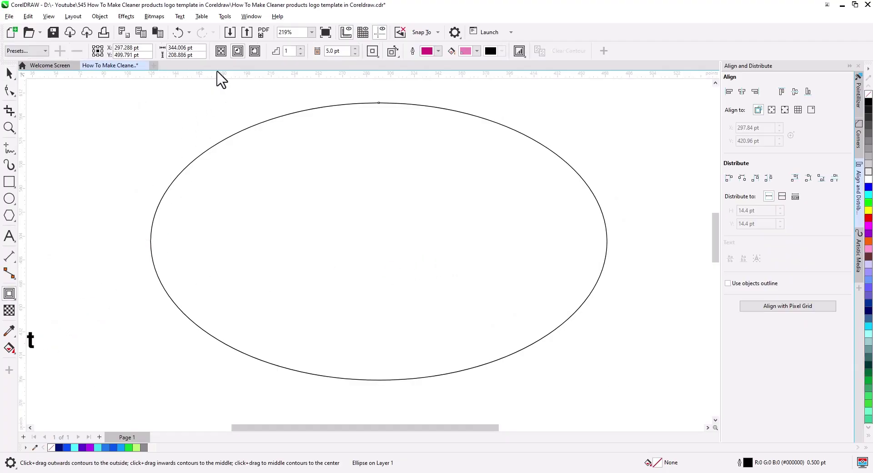
left_click(254, 51)
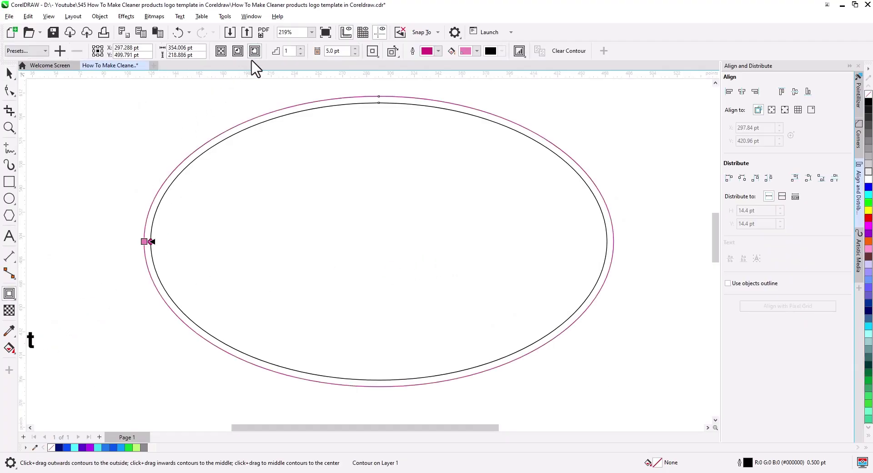
left_click(356, 49)
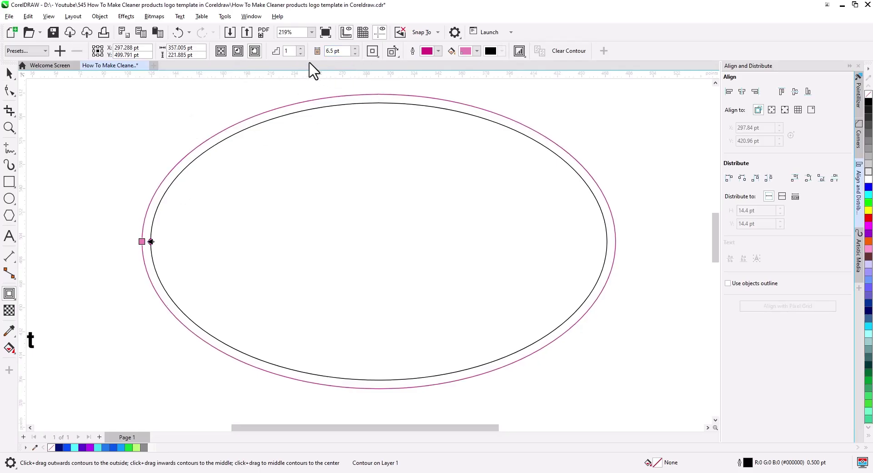
left_click(301, 54)
left_click(9, 73)
right_click(153, 198)
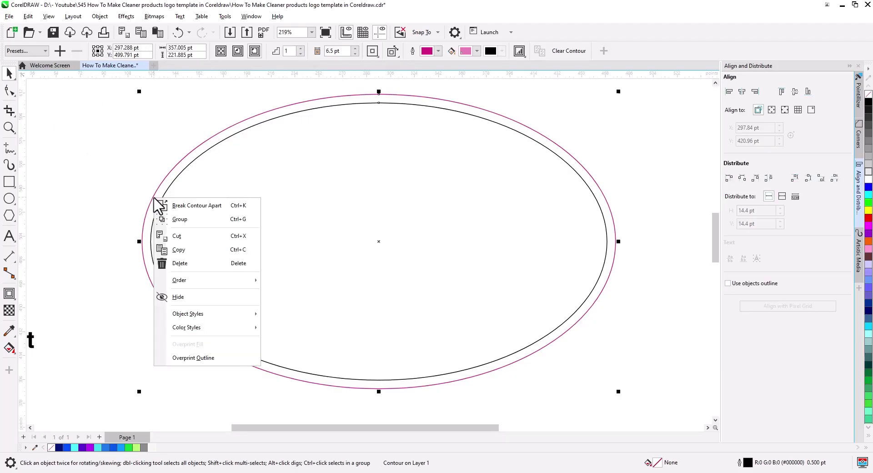
left_click(182, 206)
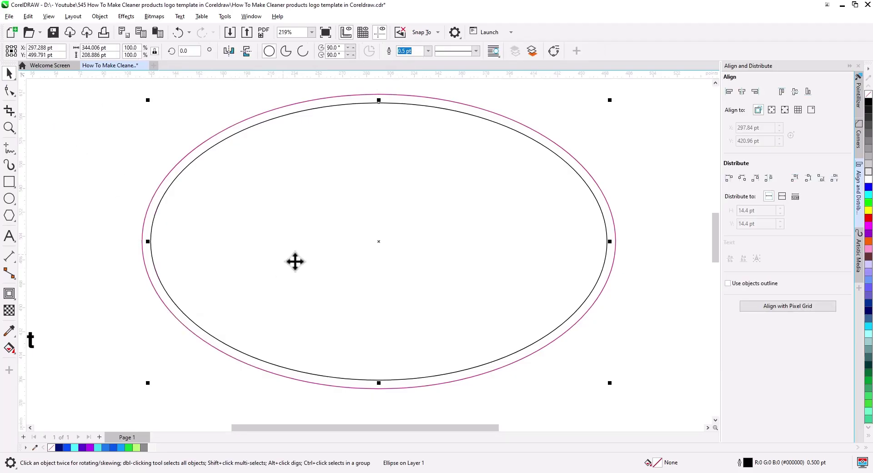
left_click(10, 348)
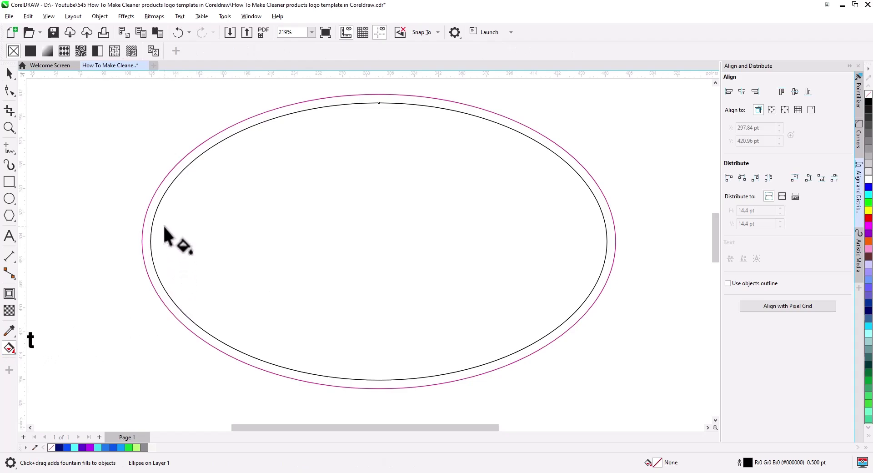
Fill the inner oval with a linear gradient from navy on the left to bright blue on the right.
left_click_drag(163, 225, 577, 259)
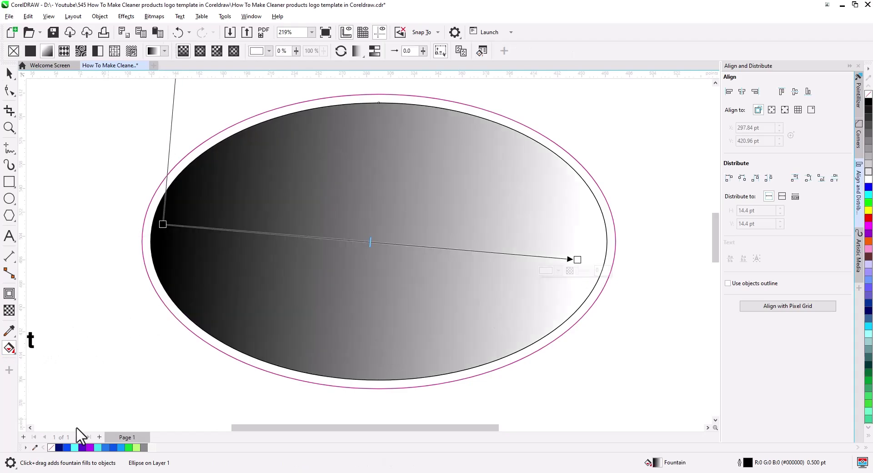
left_click_drag(59, 448, 155, 272)
left_click_drag(164, 226, 164, 224)
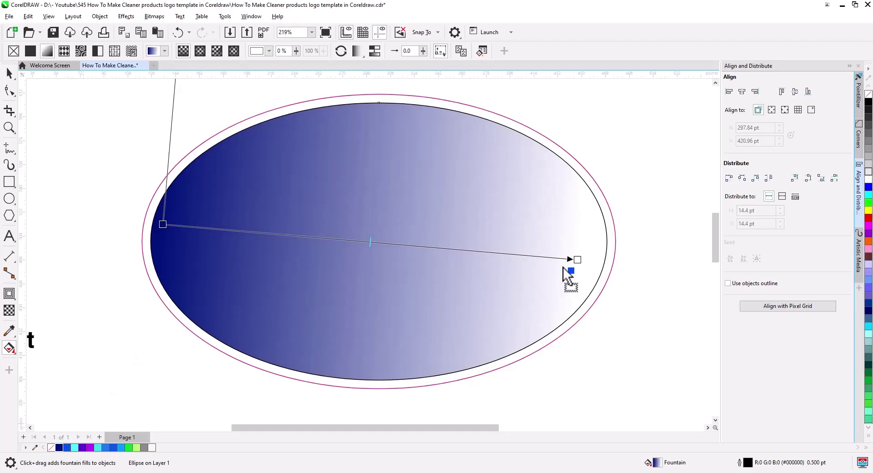
left_click_drag(87, 442, 578, 260)
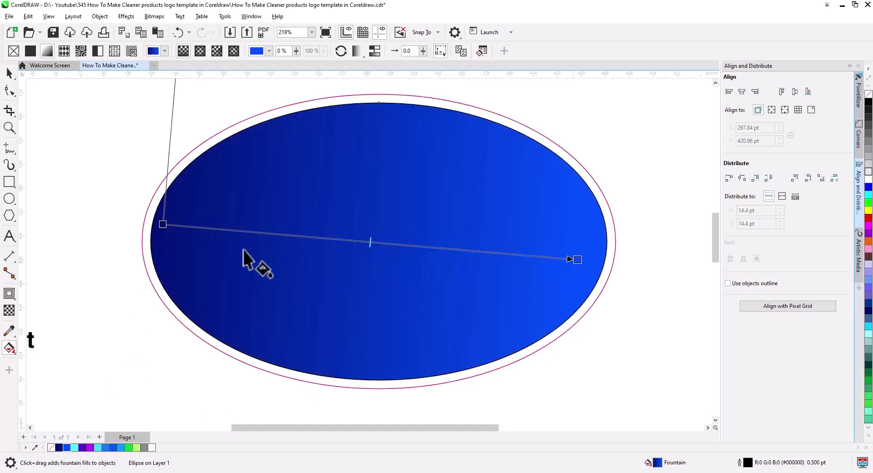
left_click_drag(163, 225, 222, 232)
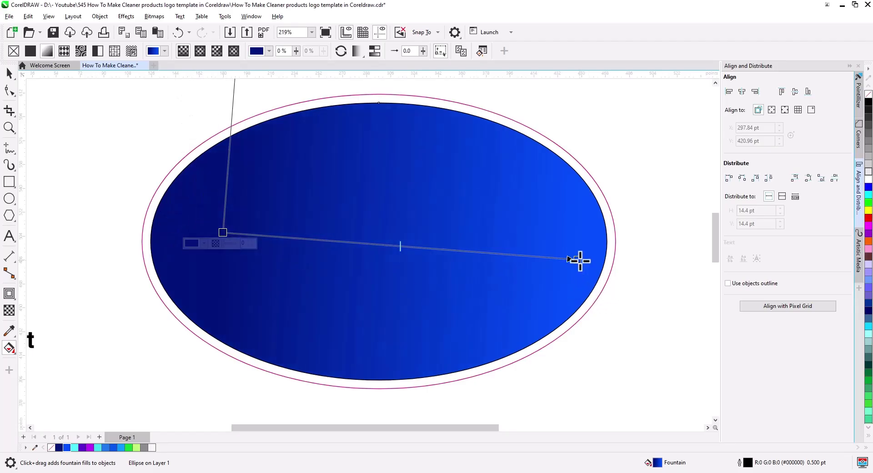
left_click_drag(574, 259, 597, 260)
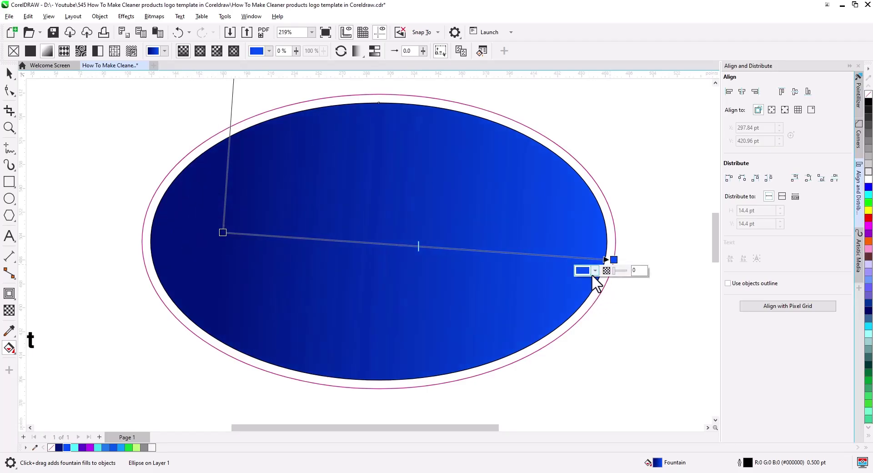
left_click_drag(612, 260, 600, 258)
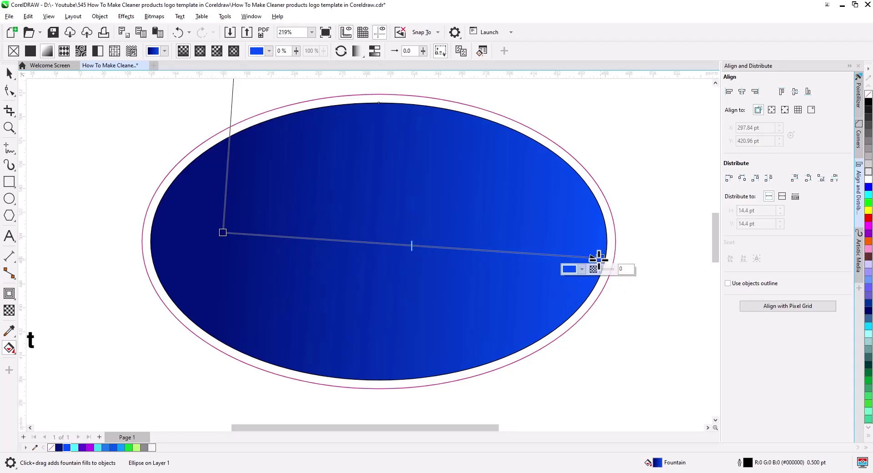
left_click(10, 73)
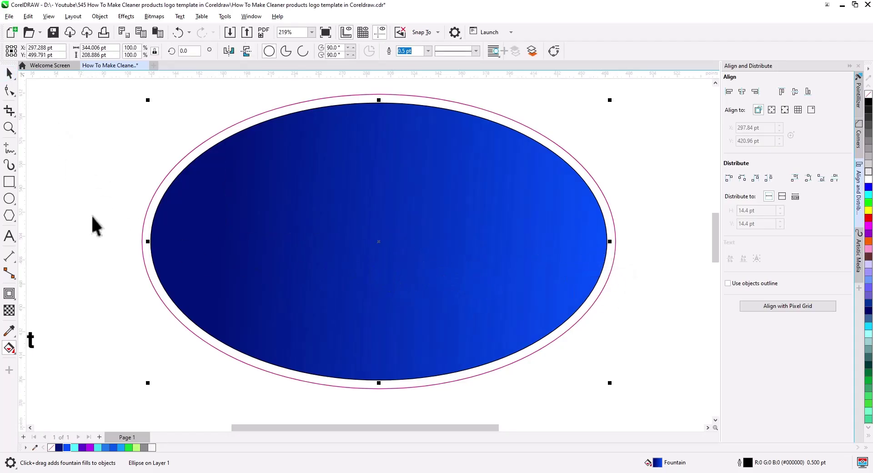
left_click(94, 223)
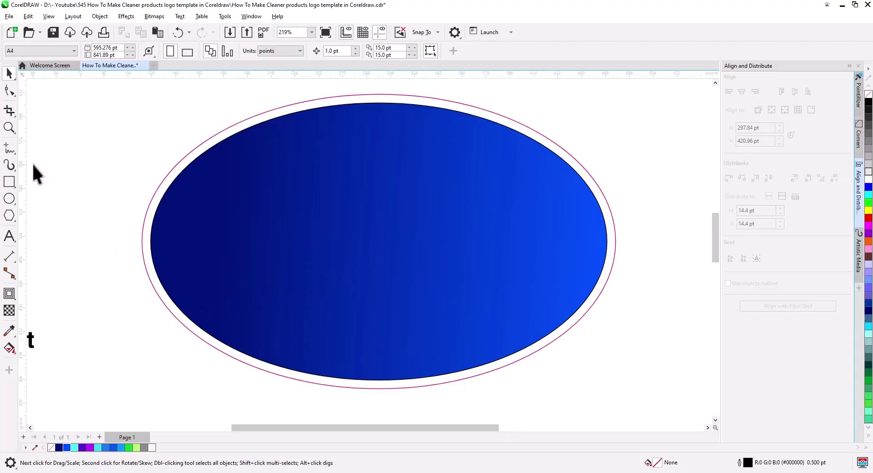
Draw a closed freehand wave shape over the oval's upper right, filled cyan with no outline.
left_click(9, 150)
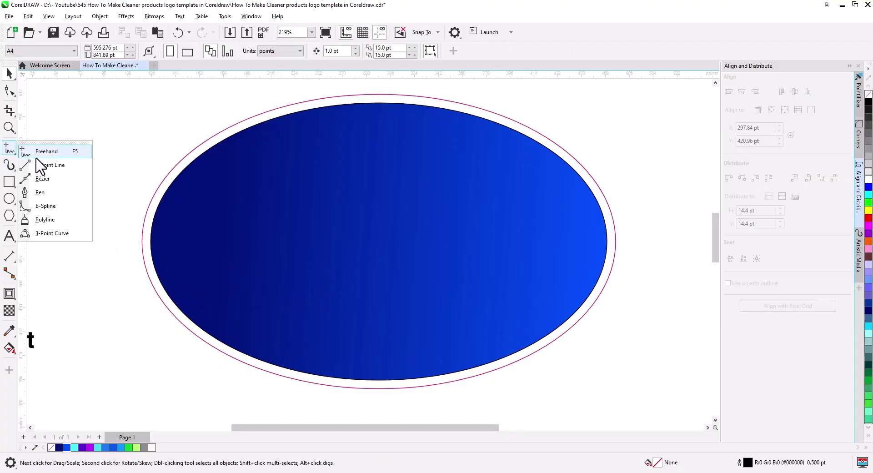
left_click(45, 151)
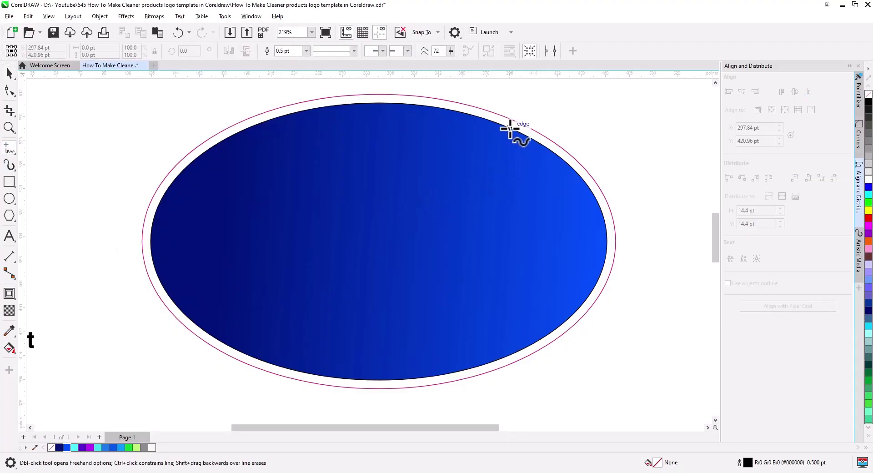
mouse_move(508, 126)
left_mouse_down()
mouse_move(373, 270)
mouse_move(342, 327)
mouse_move(462, 289)
mouse_move(538, 238)
mouse_move(552, 179)
mouse_move(548, 135)
mouse_move(511, 124)
left_mouse_up()
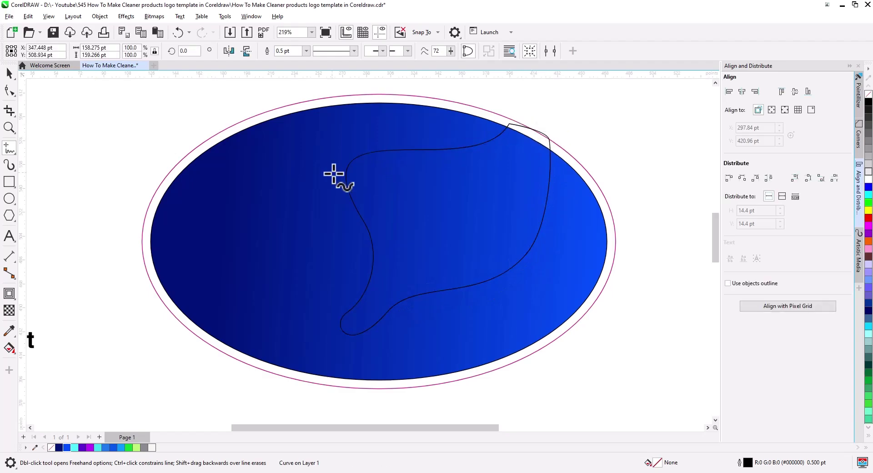
left_click(6, 76)
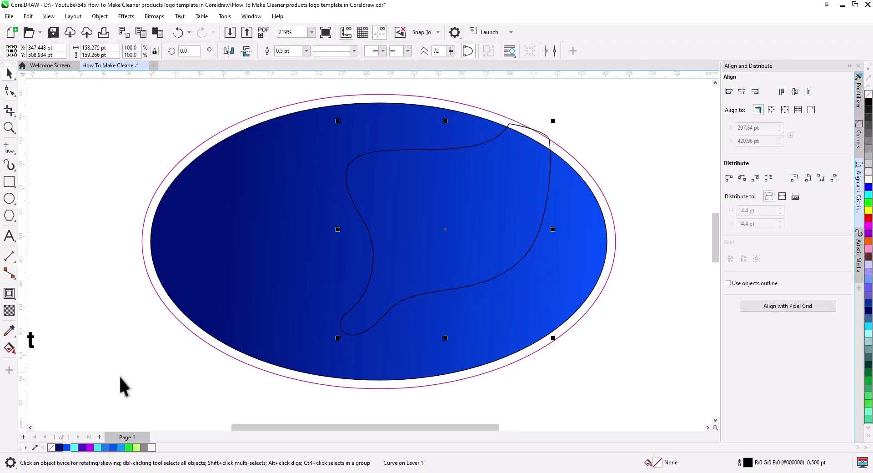
left_click(74, 447)
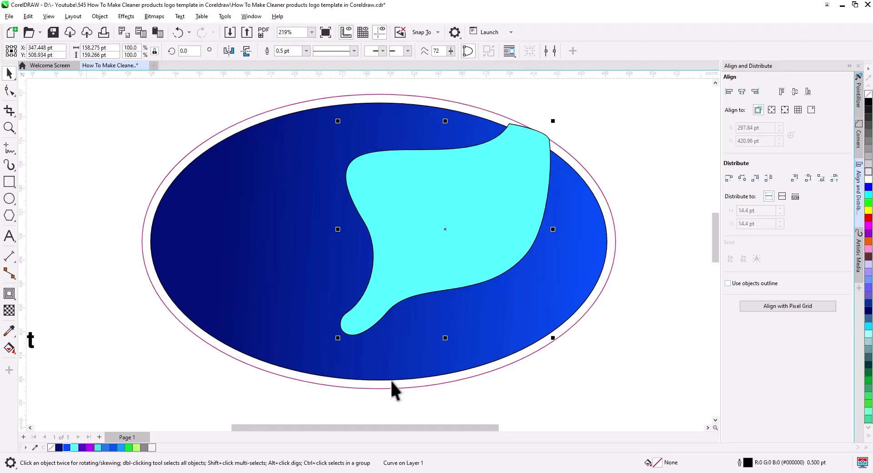
right_click(868, 95)
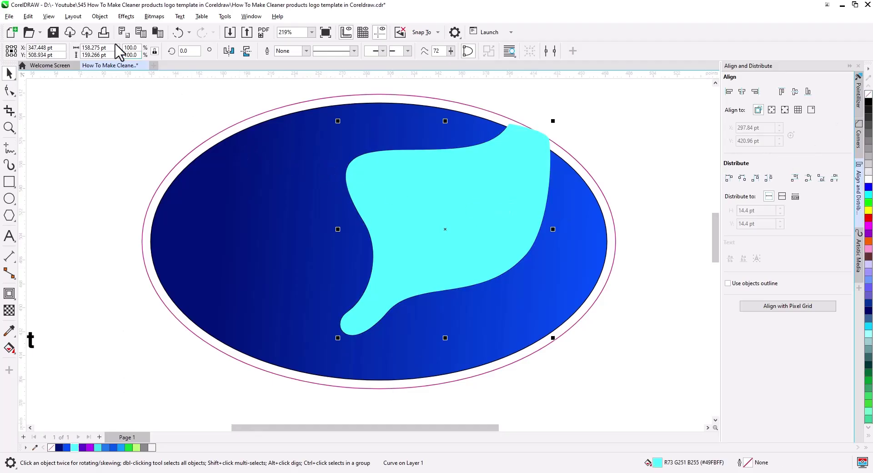
Apply a heavy Gaussian blur to the cyan shape to turn it into a soft glow.
left_click(126, 17)
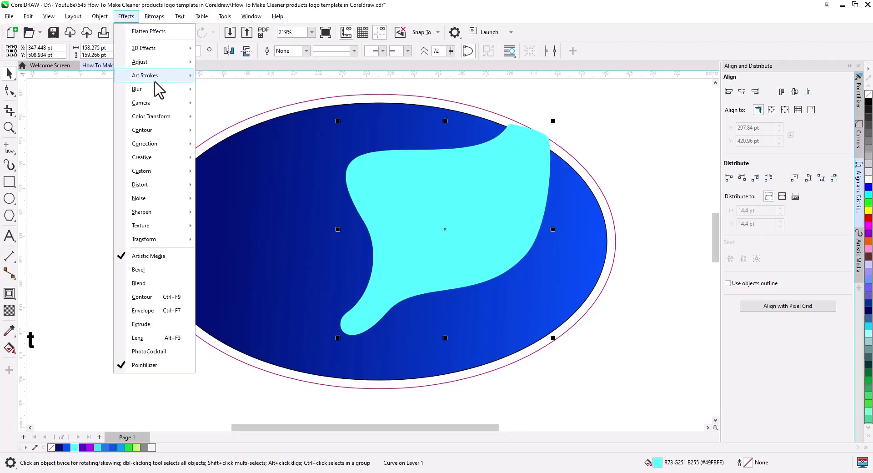
mouse_move(138, 88)
left_click(239, 136)
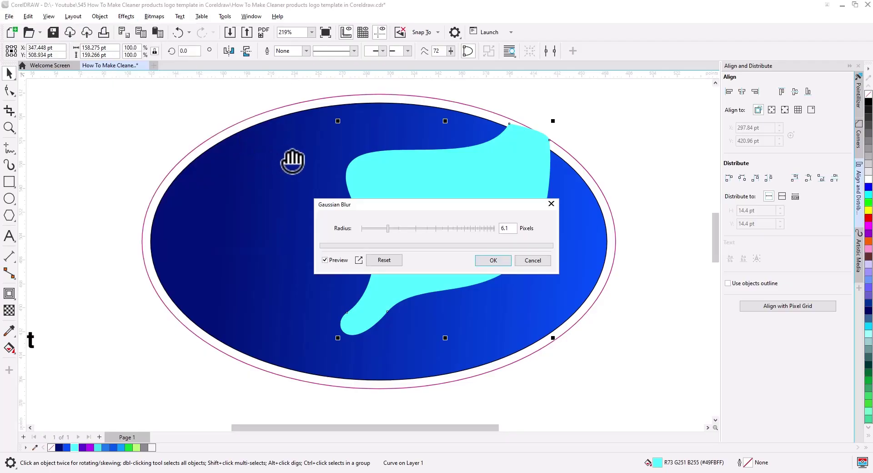
left_click(433, 229)
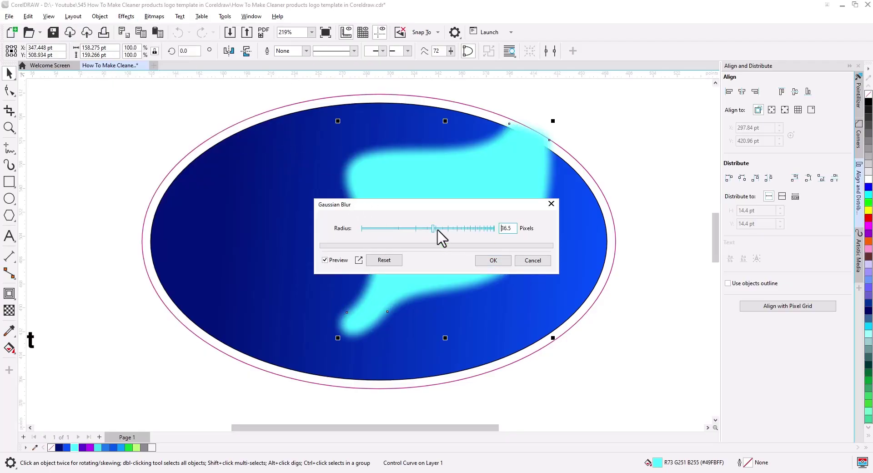
left_click(457, 229)
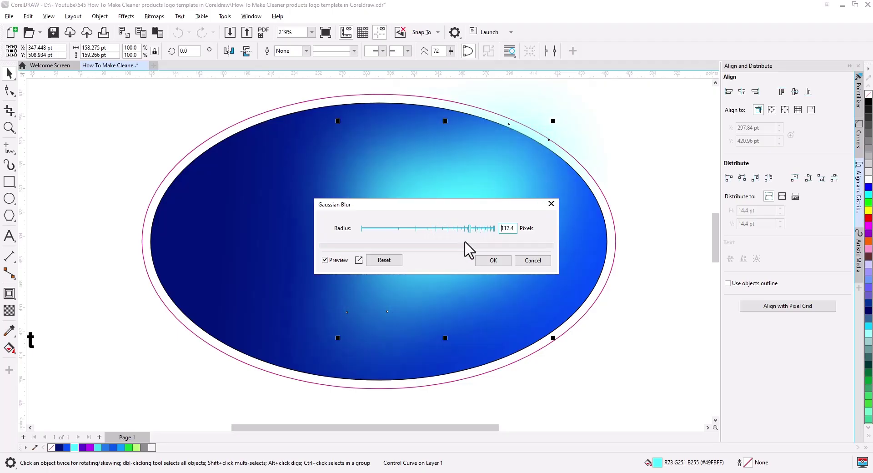
left_click(488, 260)
PowerClip the blurred cyan glow inside the blue oval.
right_click(444, 208)
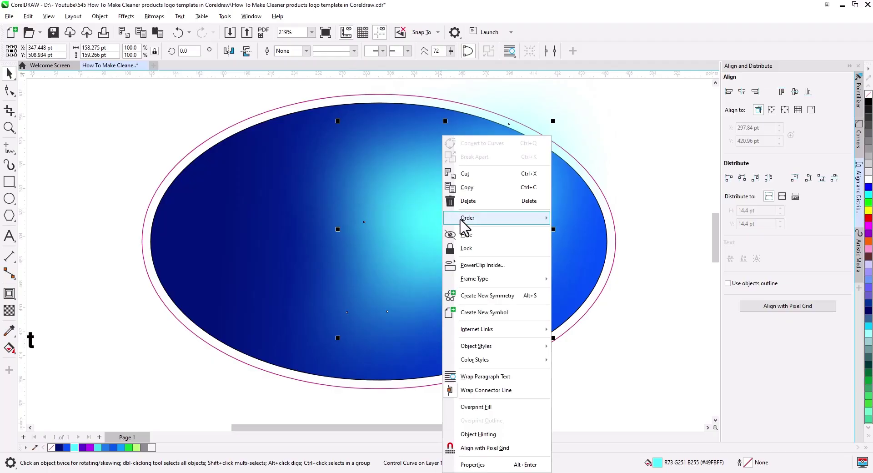
left_click(482, 264)
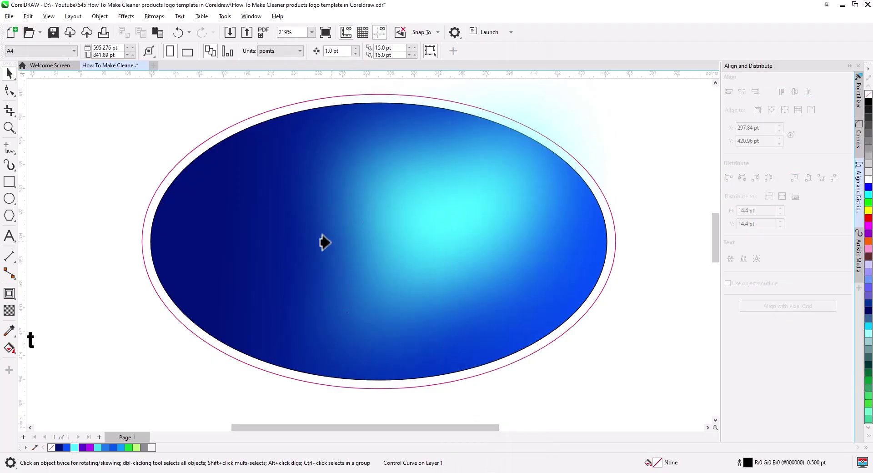
left_click(259, 215)
left_click(641, 338)
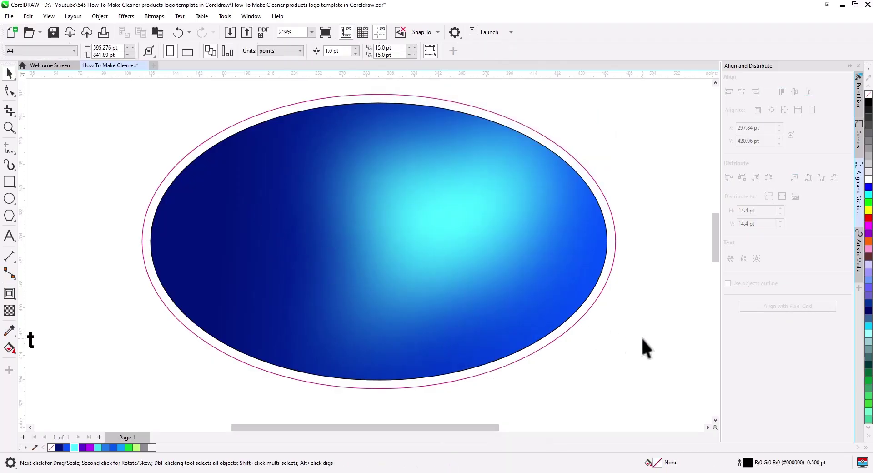
left_click_drag(503, 313, 505, 298)
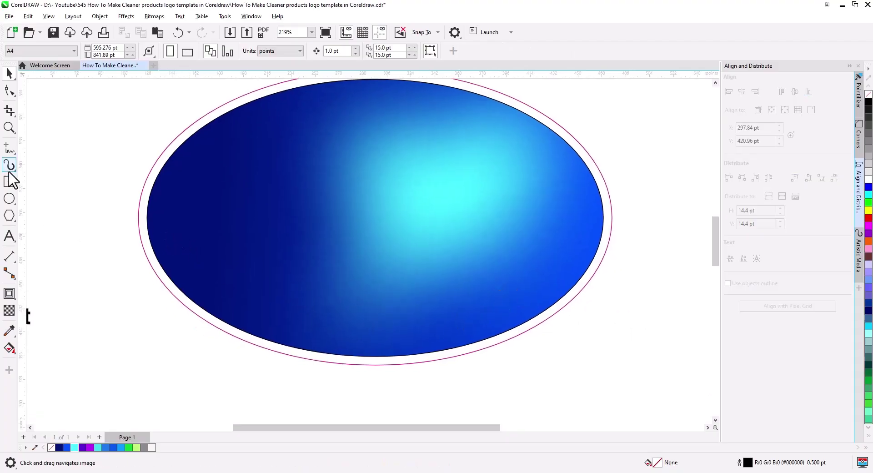
Paste a copy of the outer ellipse and rescale it to about 331 by 178 pt inside the oval.
left_click(139, 206)
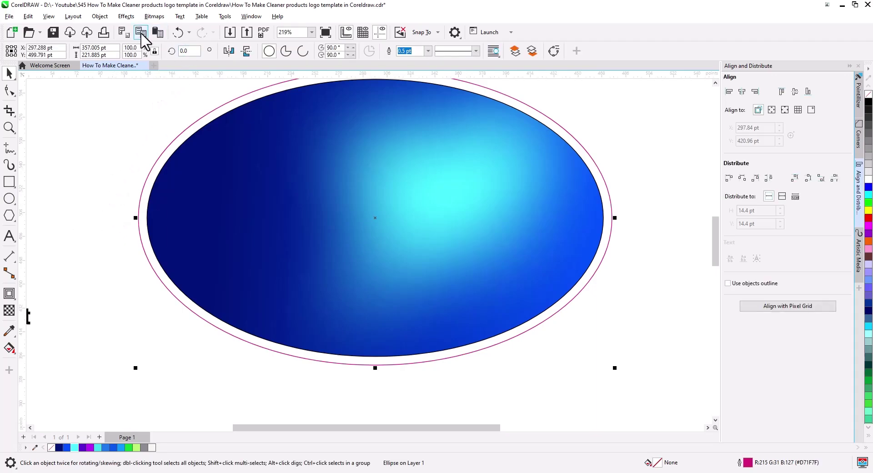
left_click(158, 33)
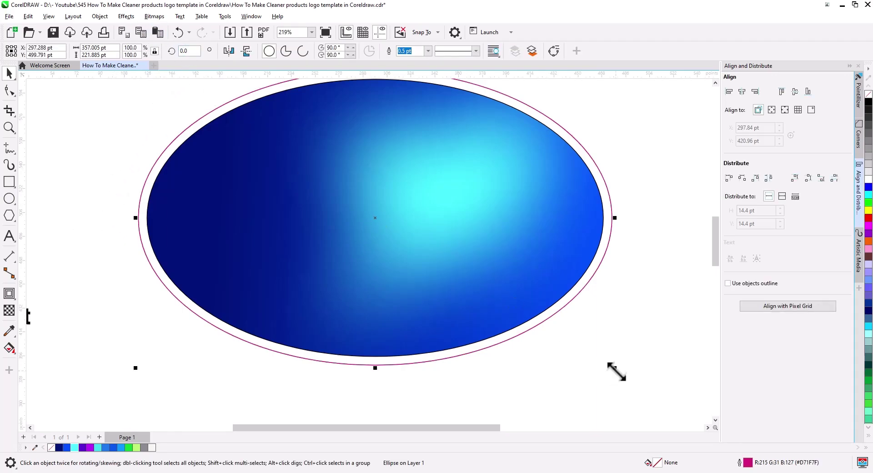
left_click_drag(617, 371, 593, 366)
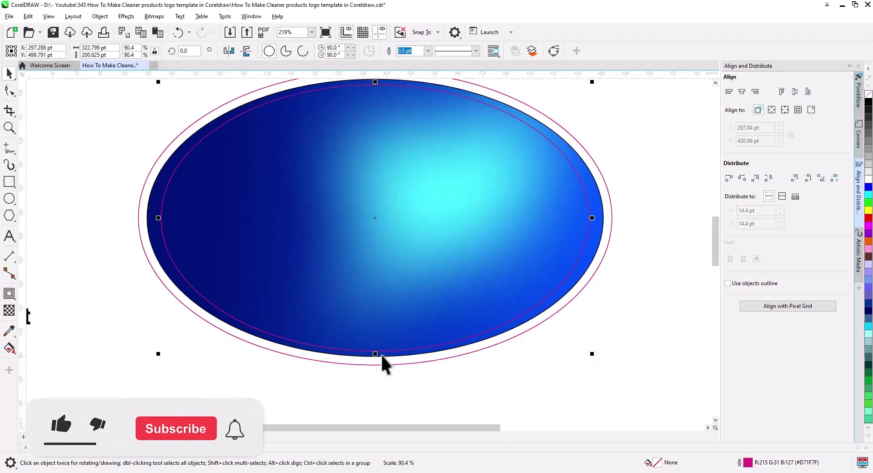
left_click_drag(378, 353, 381, 358)
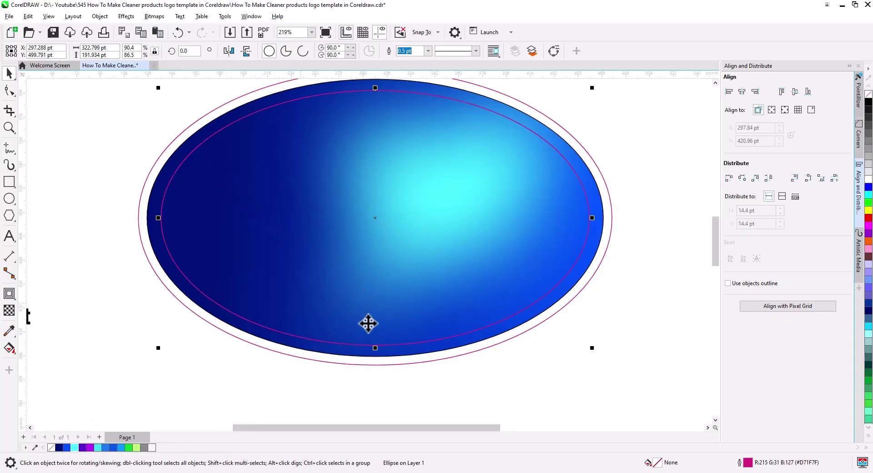
left_click_drag(375, 348, 378, 340)
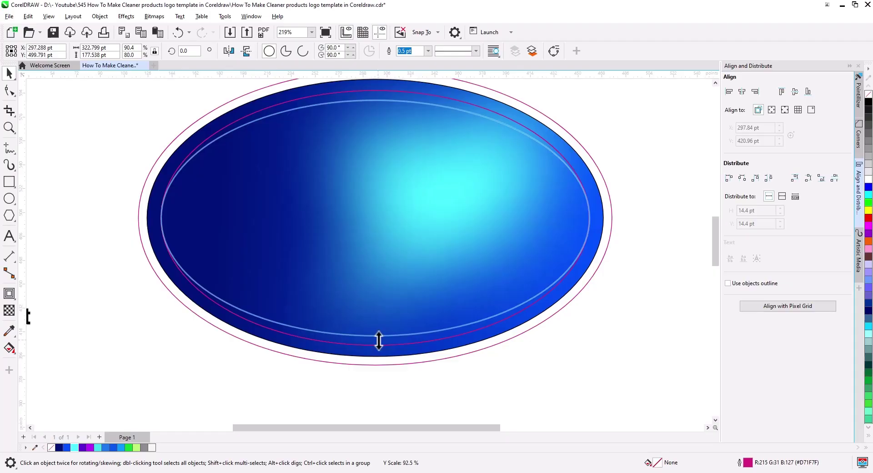
left_click_drag(379, 341, 379, 340)
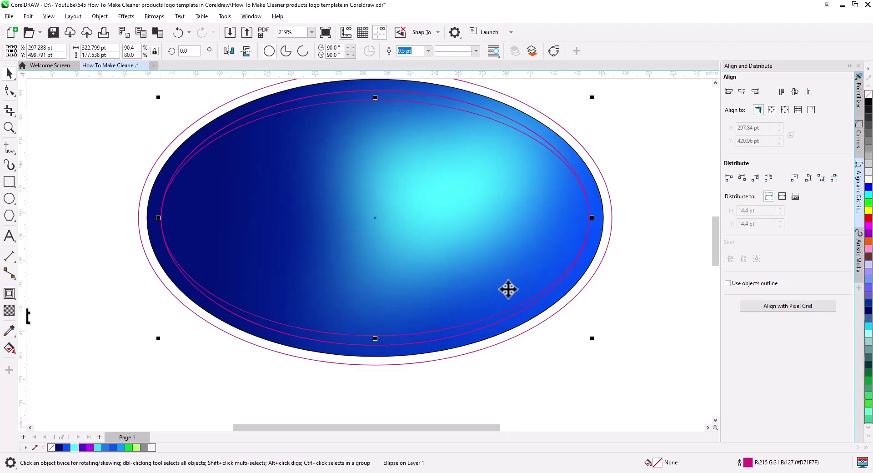
left_click_drag(591, 219, 597, 219)
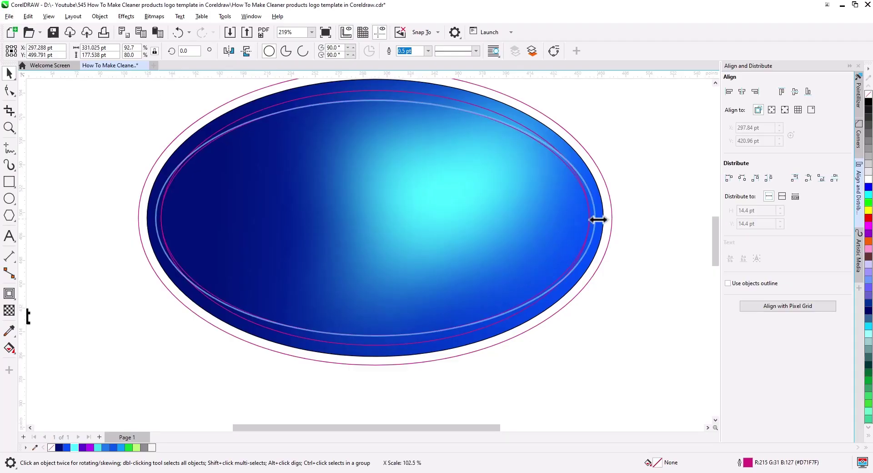
left_click(124, 323)
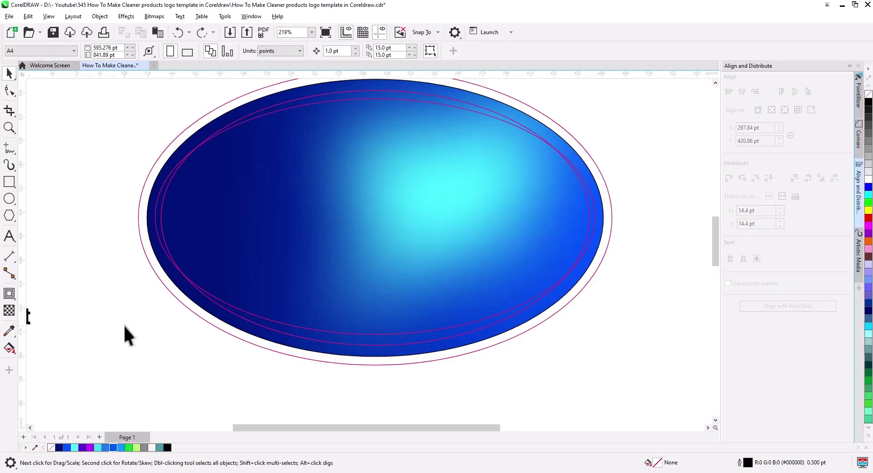
Smart Fill the bottom sliver between the ellipses and reshape the inner ellipse to open a top gap.
left_click(9, 348)
left_click(45, 362)
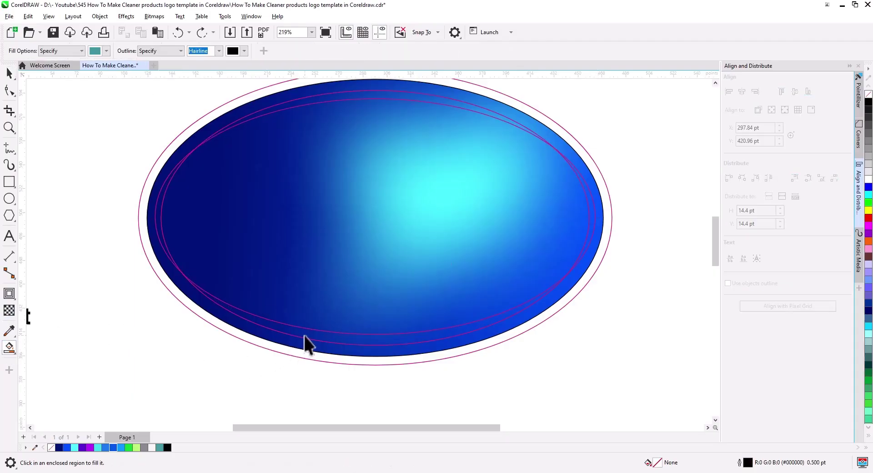
left_click(304, 336)
left_click(9, 73)
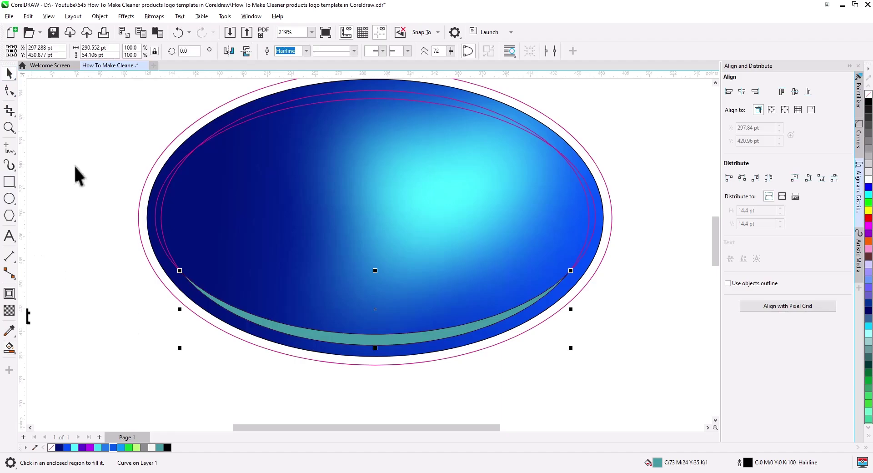
left_click(307, 102)
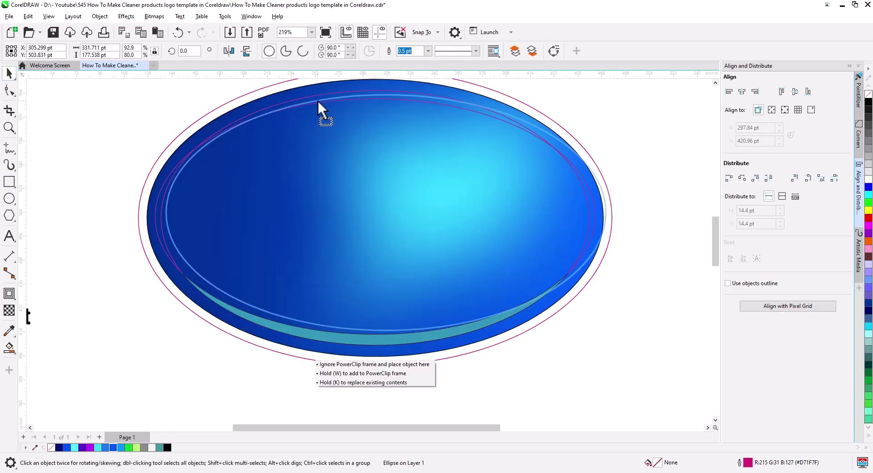
mouse_move(382, 333)
left_mouse_down()
mouse_move(382, 343)
mouse_move(376, 228)
mouse_move(414, 167)
left_mouse_up()
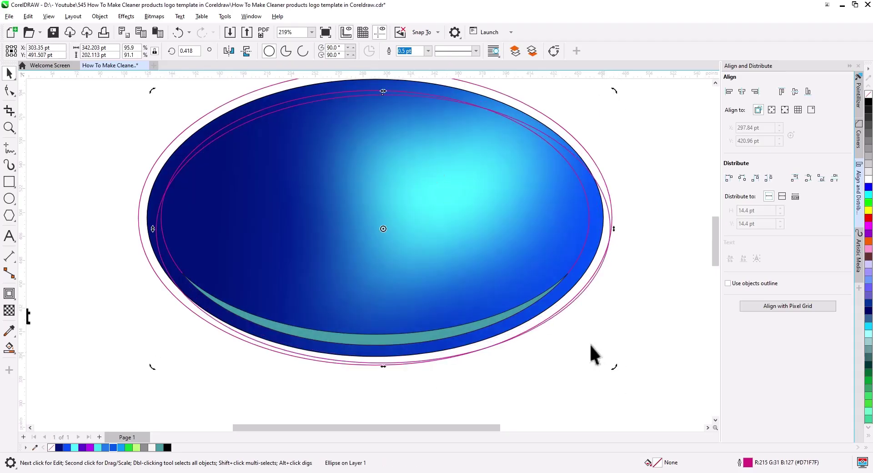
Smart Fill the top sliver between the ellipses and delete the inner helper ellipse.
key("space")
left_click(223, 131)
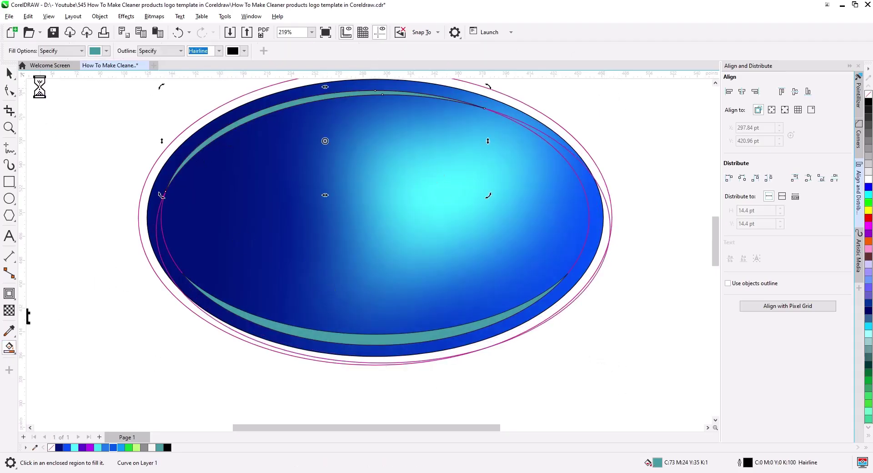
left_click(8, 73)
left_click(163, 257)
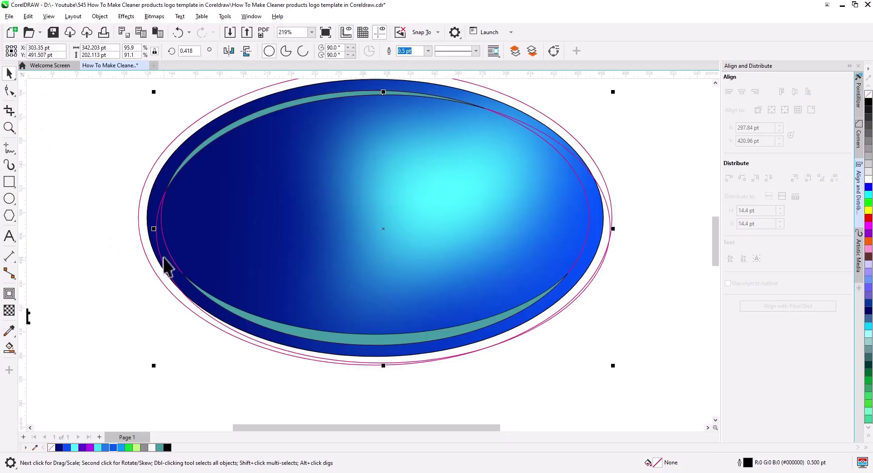
key("Delete")
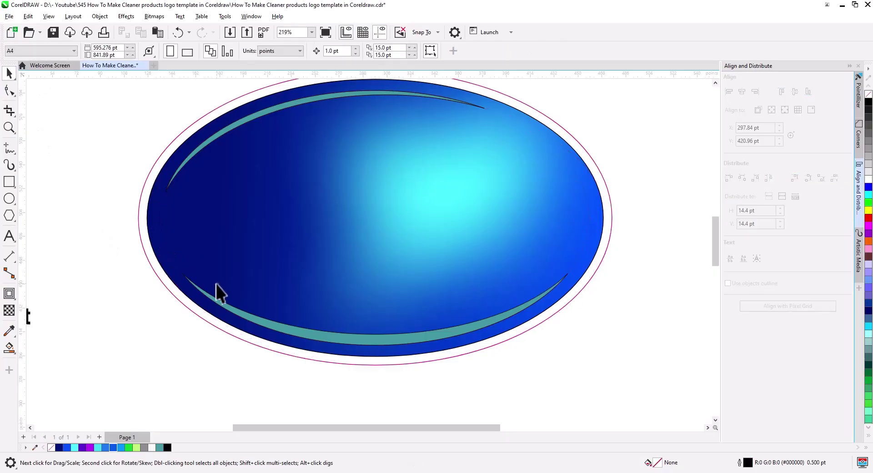
left_click(214, 301)
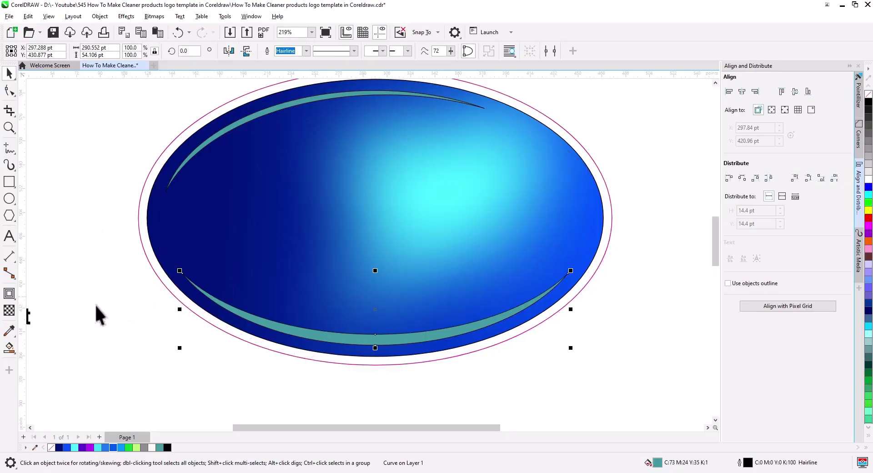
Give the bottom crescent a left-to-right gradient from bright blue to light cyan.
left_click(8, 348)
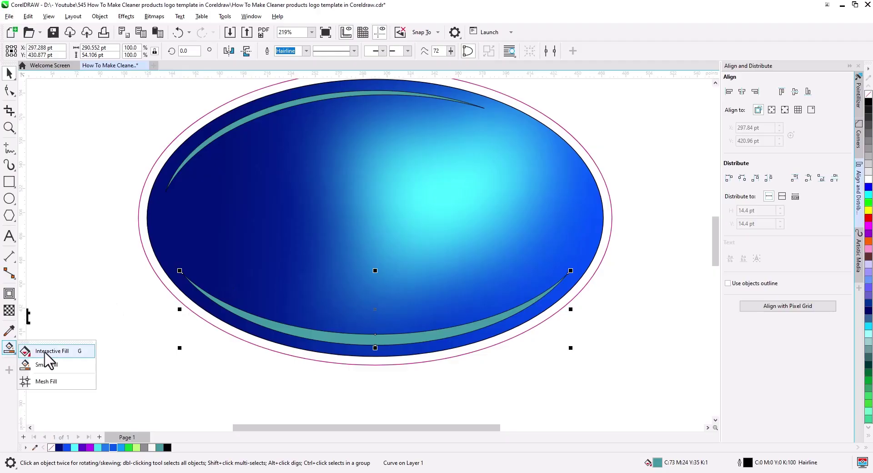
left_click(47, 354)
left_click_drag(201, 292, 542, 292)
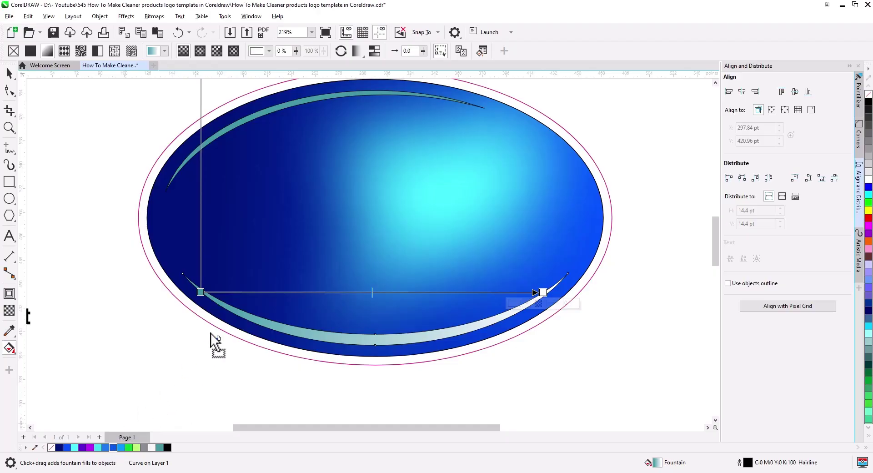
left_click_drag(214, 339, 200, 292)
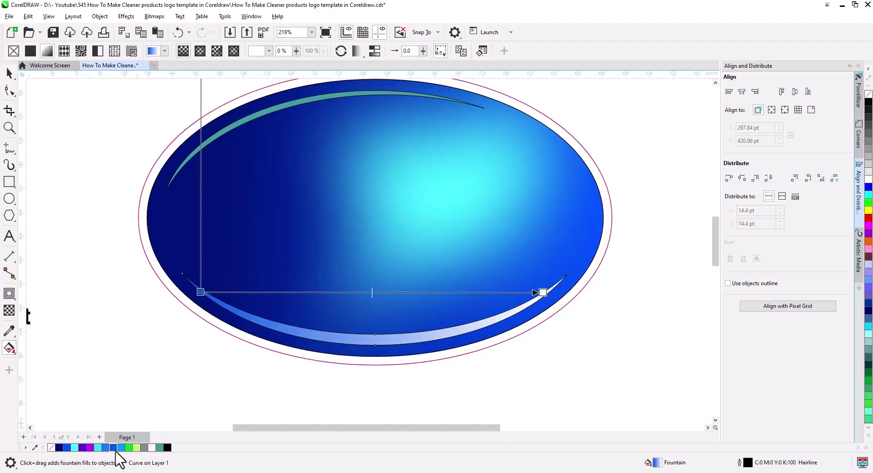
left_click_drag(261, 408, 389, 293)
left_click_drag(112, 451, 543, 292)
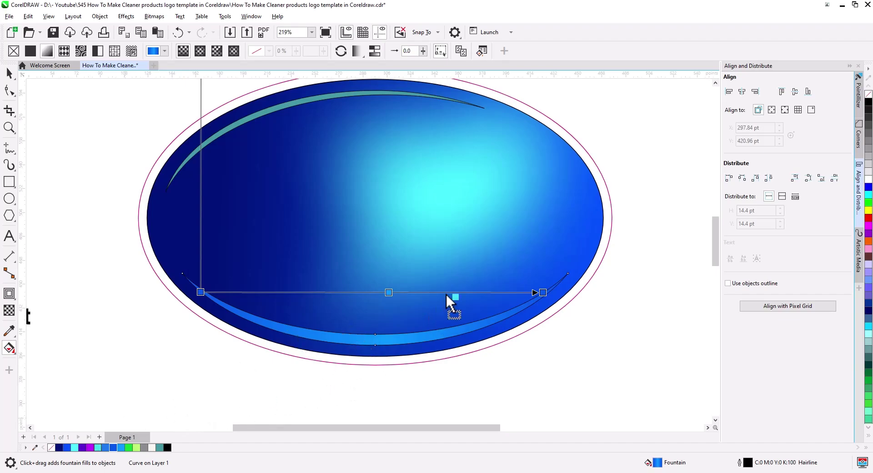
left_click_drag(308, 386, 450, 292)
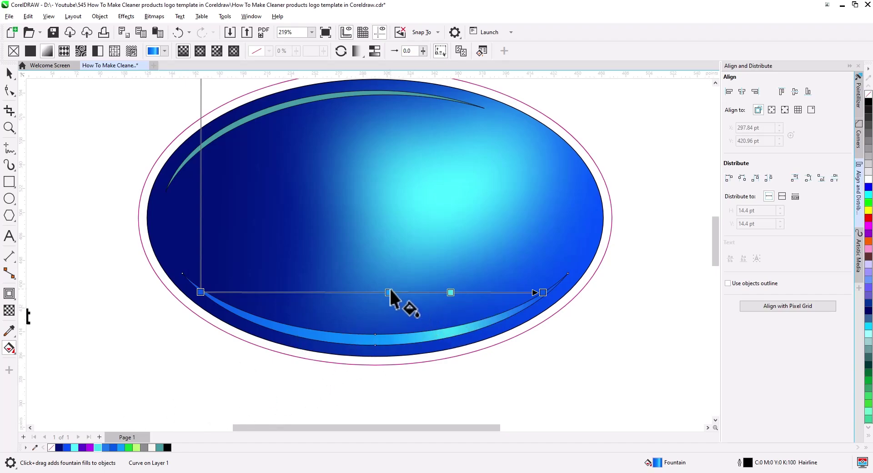
left_click_drag(389, 292, 386, 292)
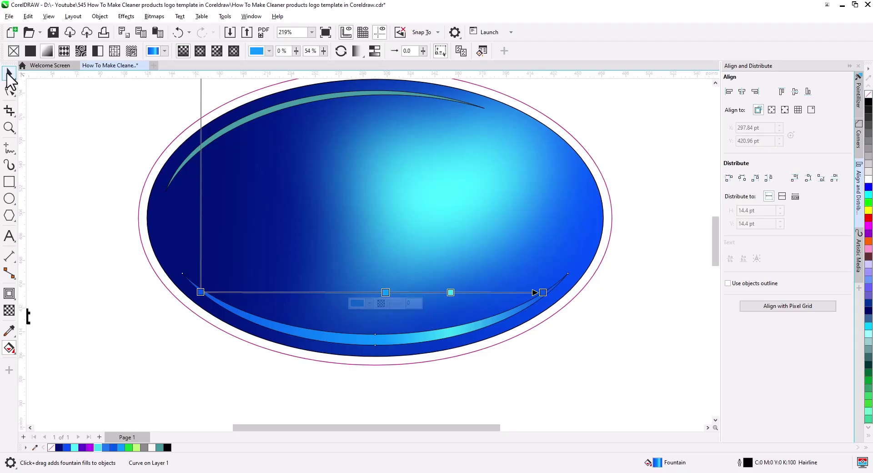
left_click(10, 73)
left_click(200, 146)
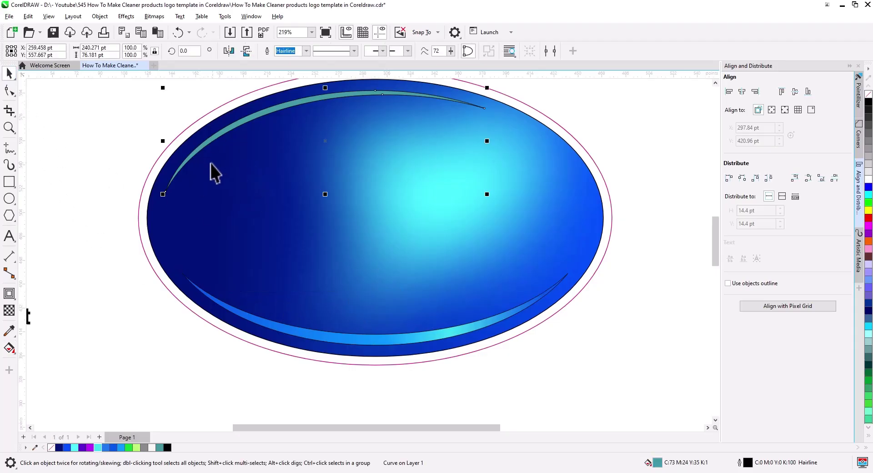
Copy the bottom crescent's gradient fill onto the top crescent.
left_click(28, 17)
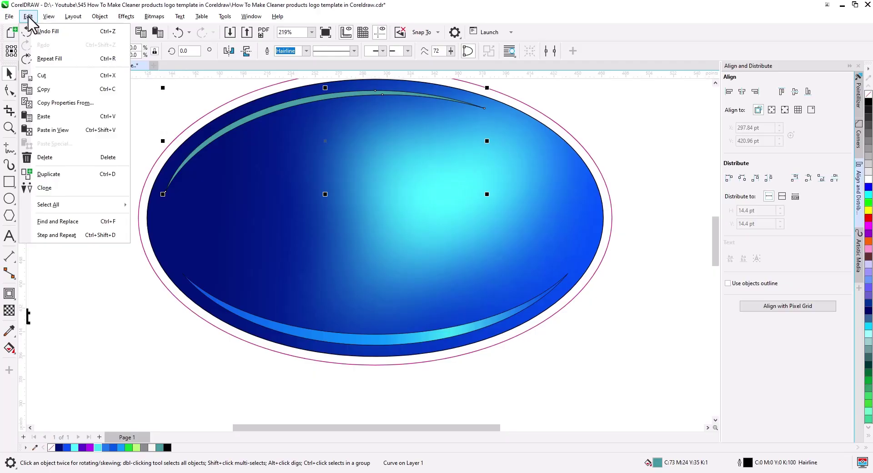
left_click(64, 102)
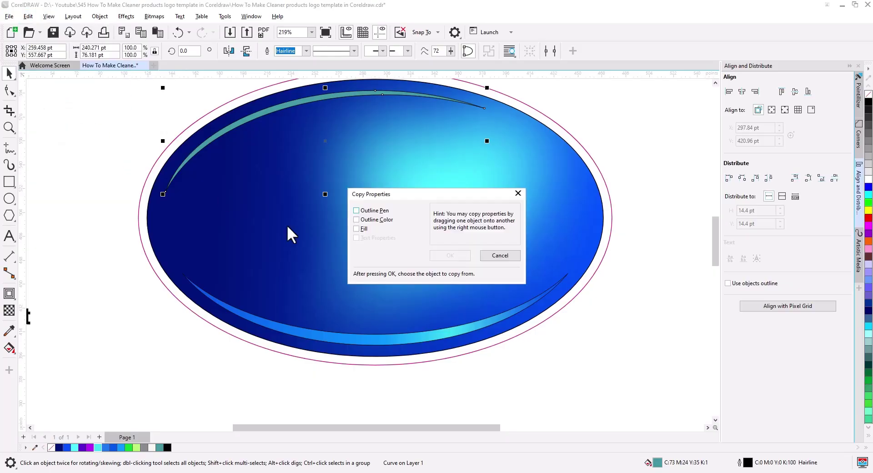
left_click(359, 229)
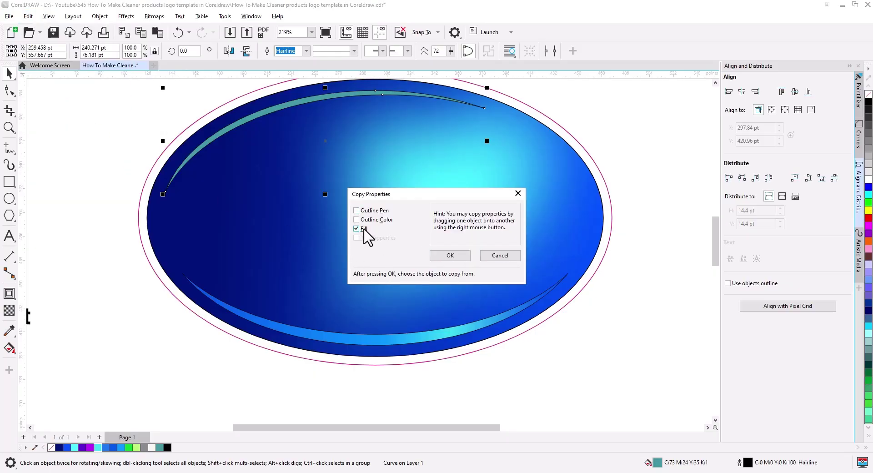
left_click(467, 253)
left_click(394, 340)
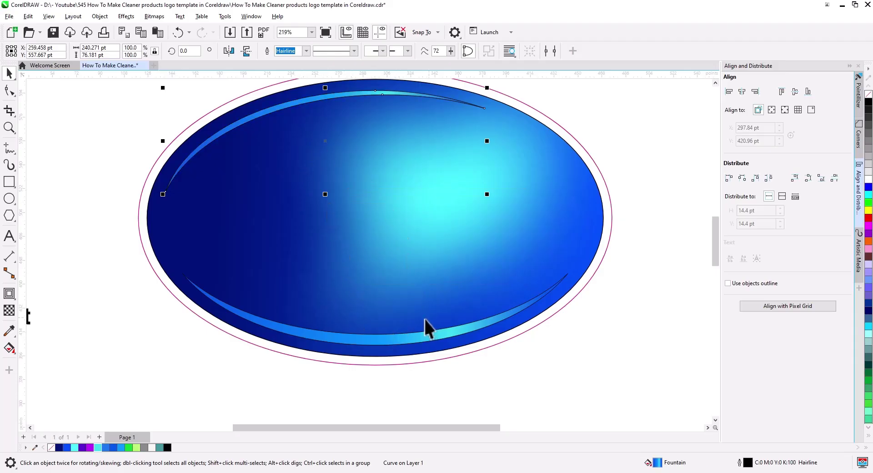
left_click(411, 337, "shift")
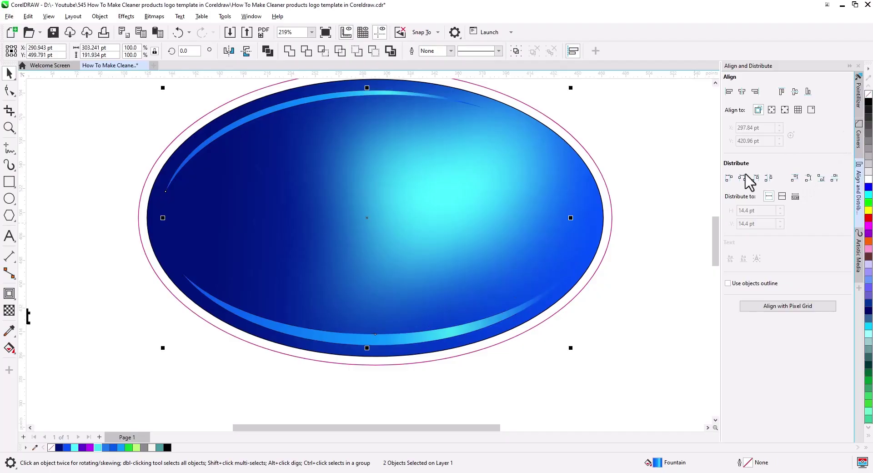
left_click(635, 282)
Make both crescent highlights 68 transparent so they fade into the oval.
left_click(464, 327)
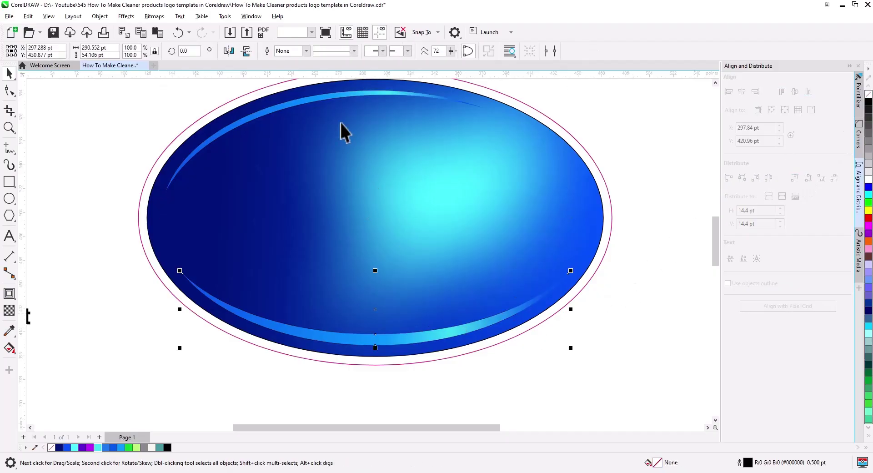
left_click(244, 166, "shift")
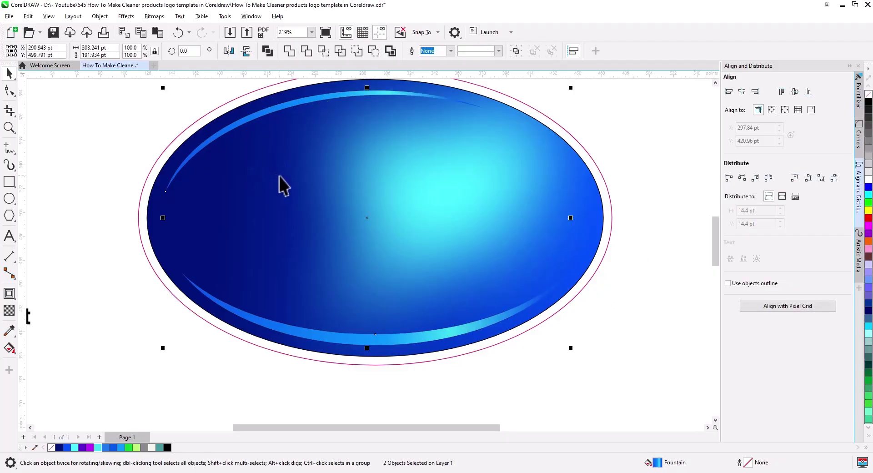
left_click(9, 310)
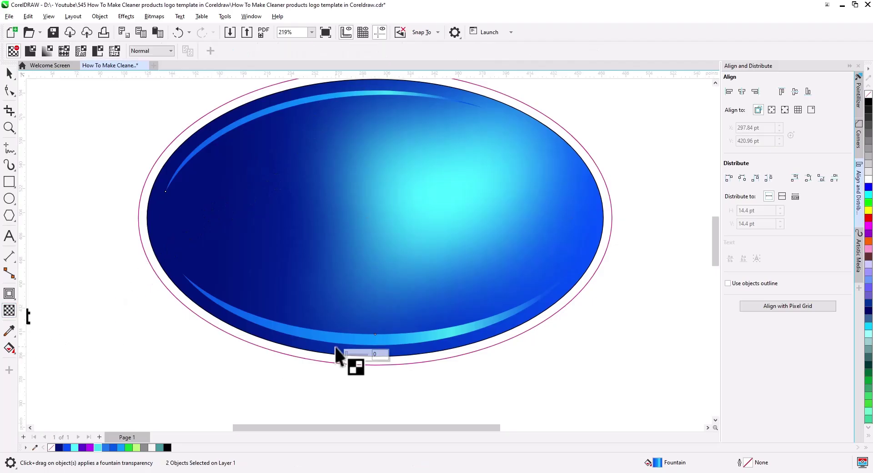
left_click_drag(354, 356, 362, 357)
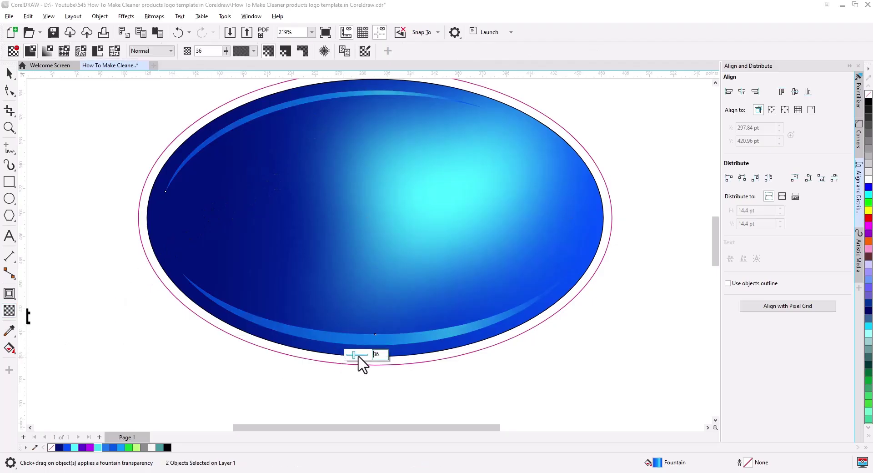
left_click(10, 74)
left_click(96, 282)
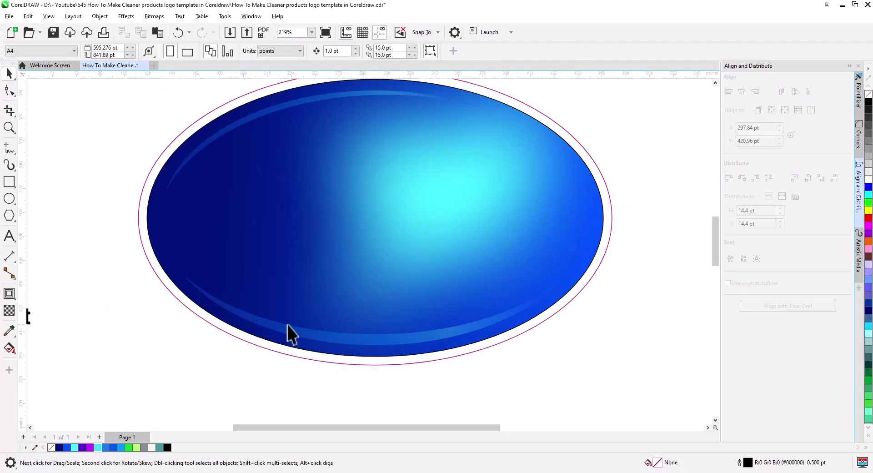
Smart Fill the ring between the blue oval and the outer outline.
scroll(401, 304, "down", 1)
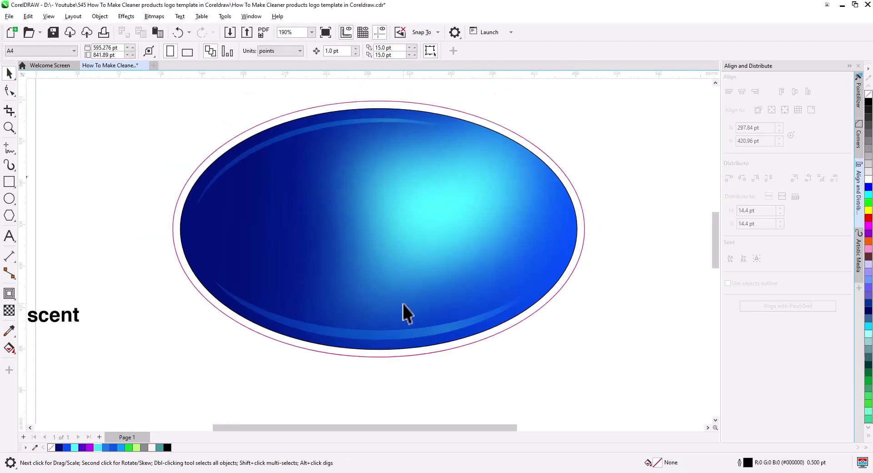
scroll(403, 304, "down", 1)
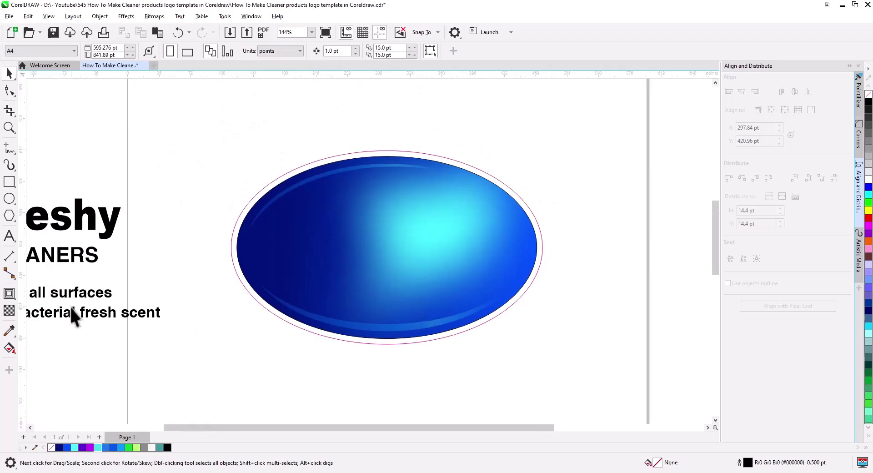
left_click(13, 350)
left_click(39, 362)
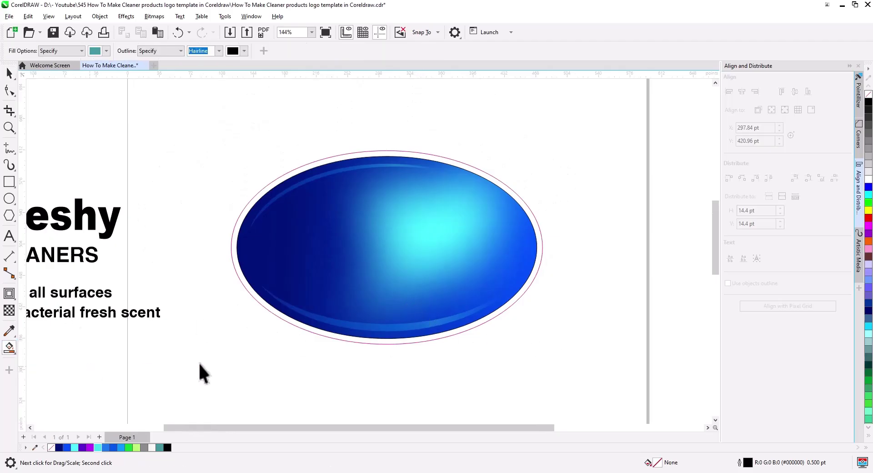
left_click(285, 322)
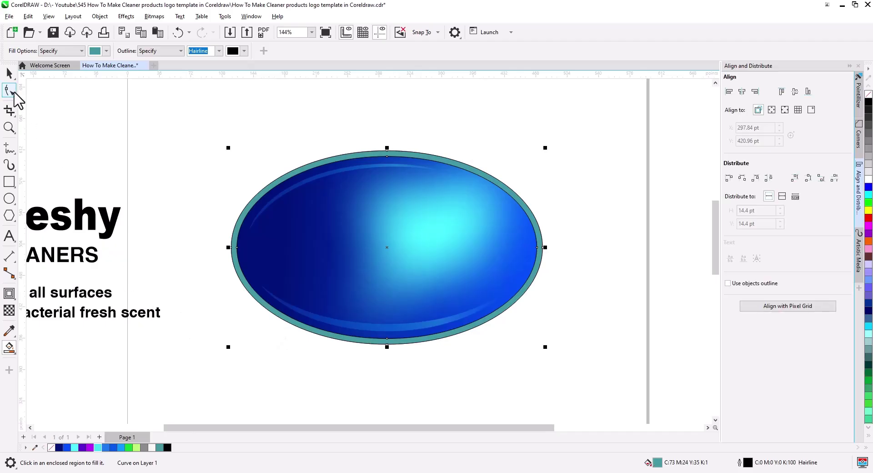
left_click(9, 73)
scroll(273, 362, "up", 1)
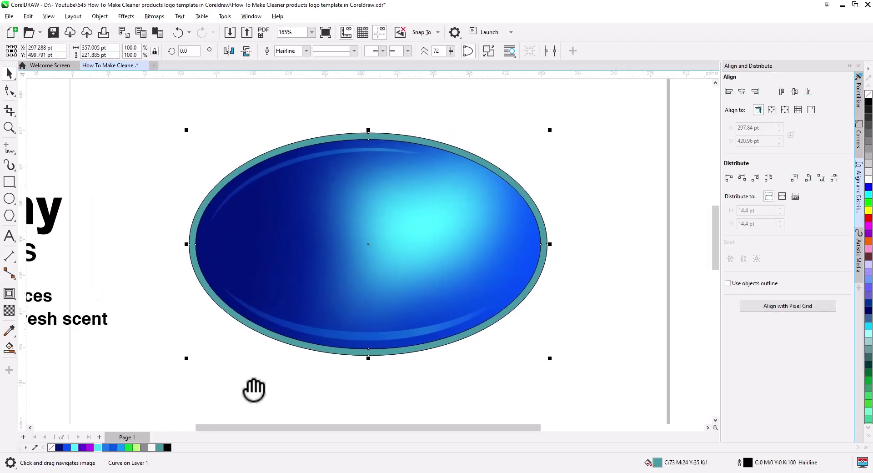
Give the rim a grey-to-white linear gradient running right to left.
left_click(9, 348)
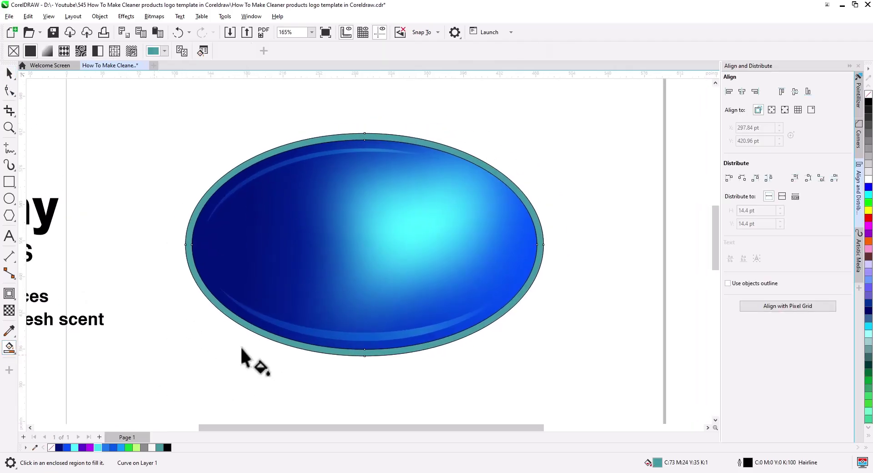
left_click_drag(543, 243, 187, 260)
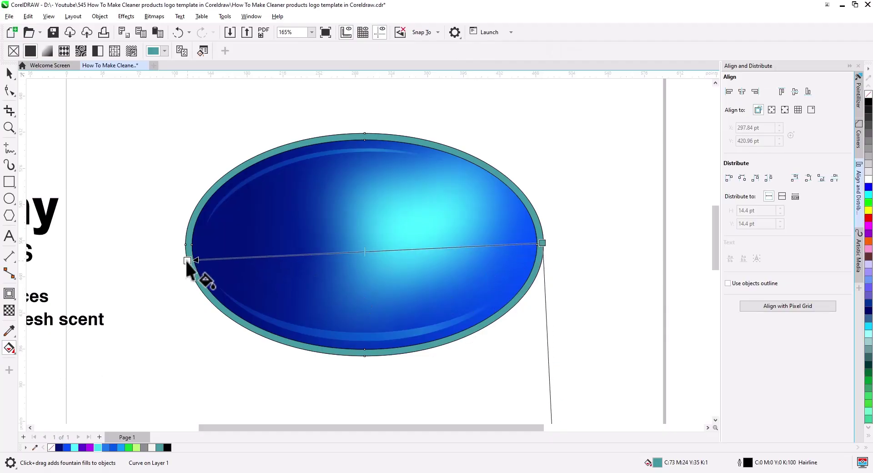
left_click(144, 448)
left_click_drag(524, 247, 541, 243)
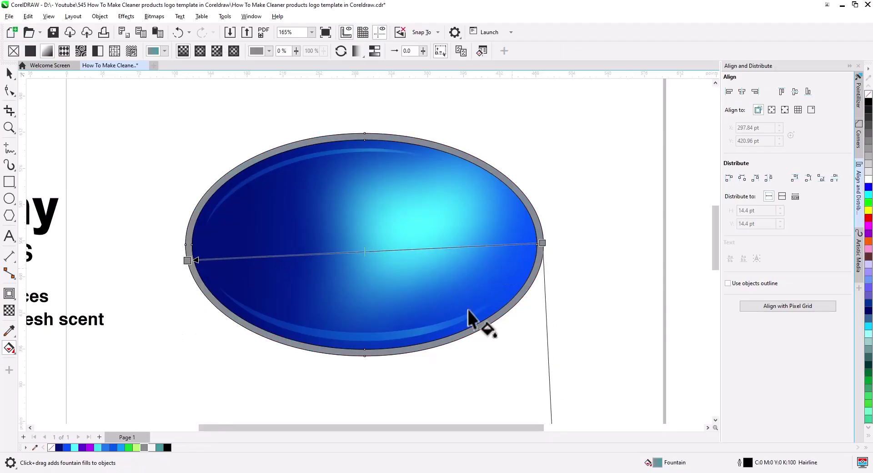
left_click_drag(187, 260, 232, 254)
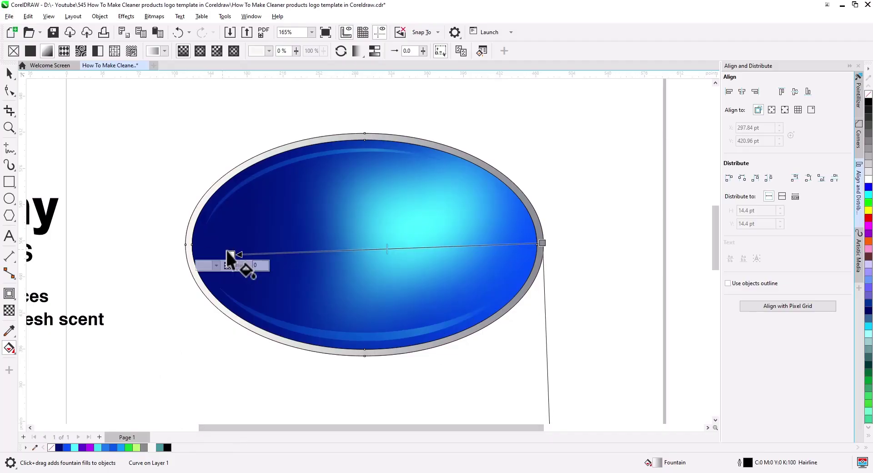
left_click_drag(231, 254, 250, 252)
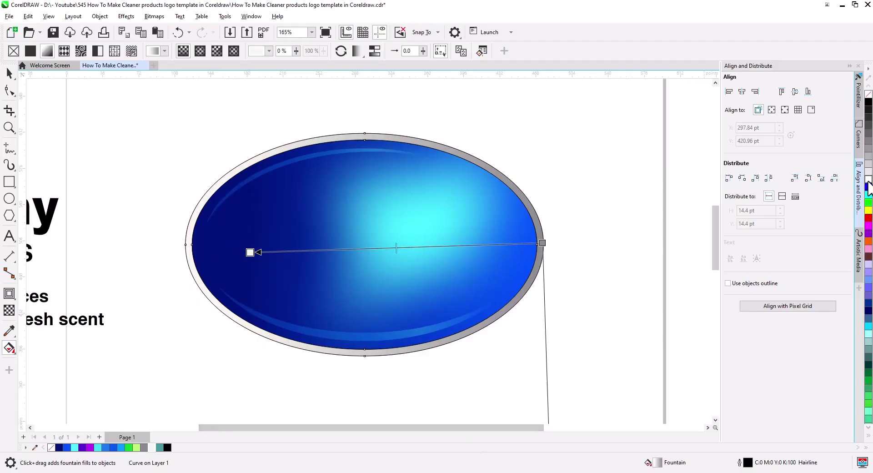
left_click_drag(542, 243, 545, 245)
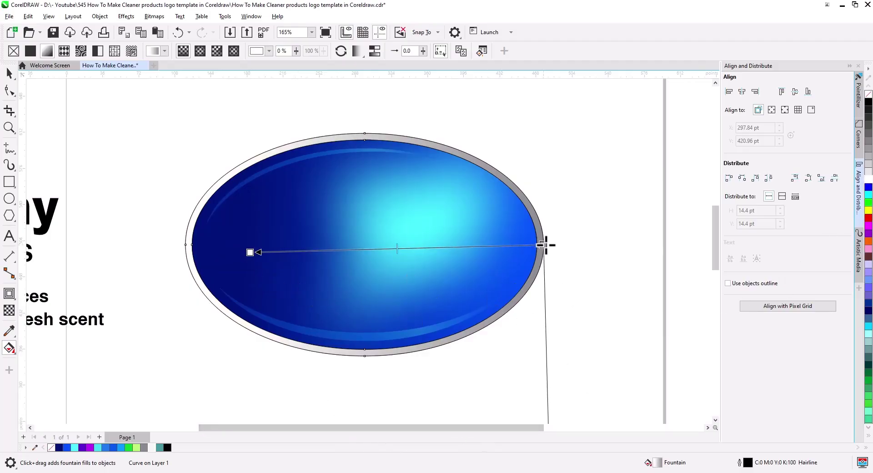
Remove the outlines from all the badge pieces.
left_click(9, 73)
left_click_drag(172, 121, 612, 386)
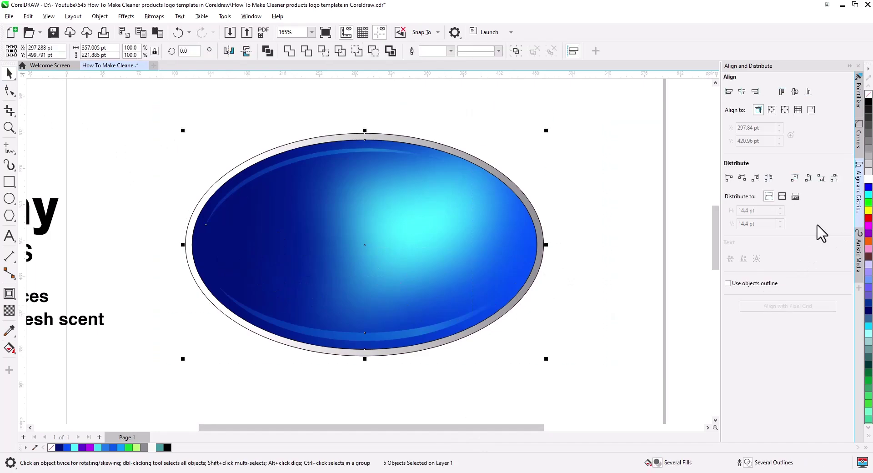
left_click(542, 256)
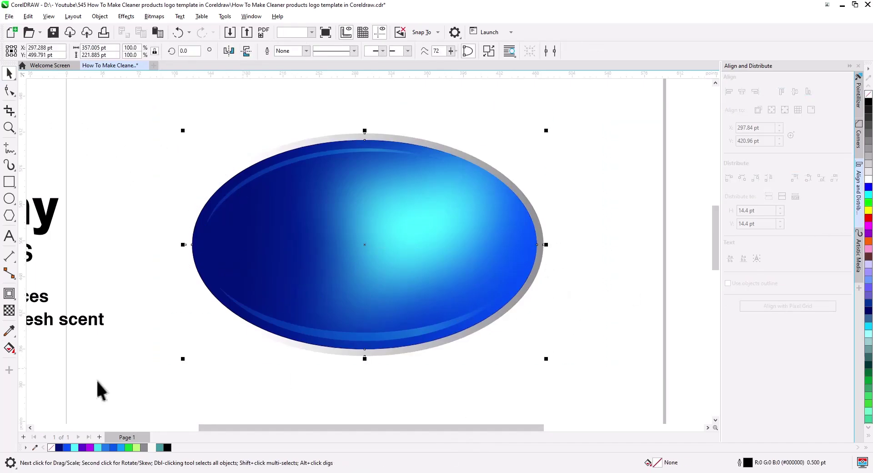
Stretch the rim gradient and add white and grey bands for a chrome sheen.
key("g")
left_click_drag(249, 252, 162, 263)
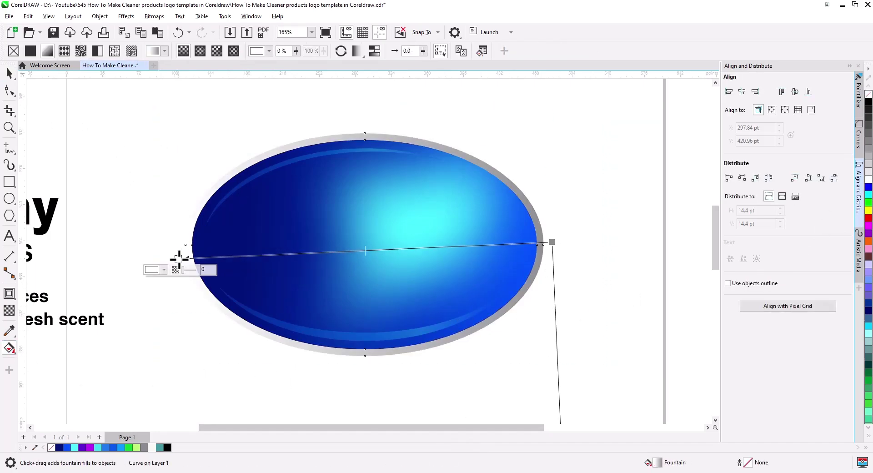
left_click_drag(356, 252, 346, 253)
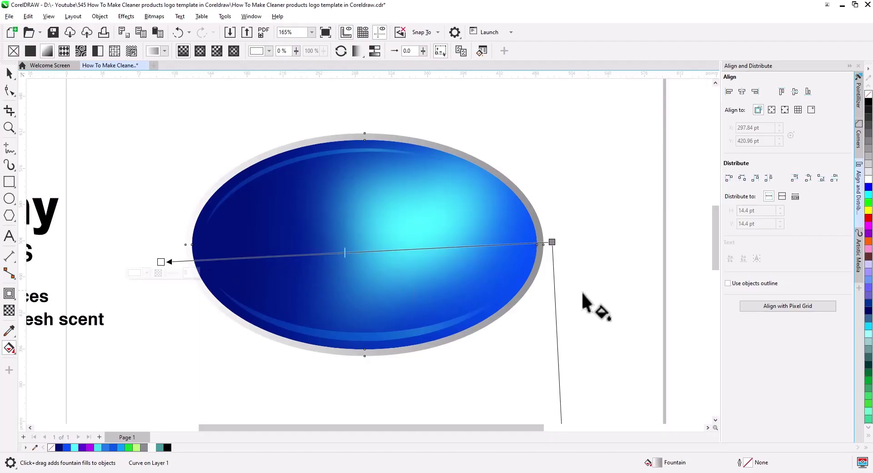
left_click_drag(161, 262, 136, 262)
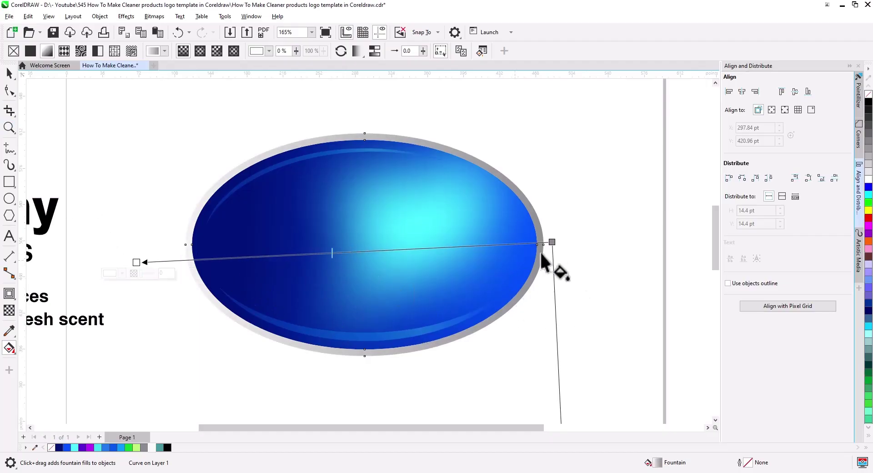
left_click_drag(552, 242, 518, 245)
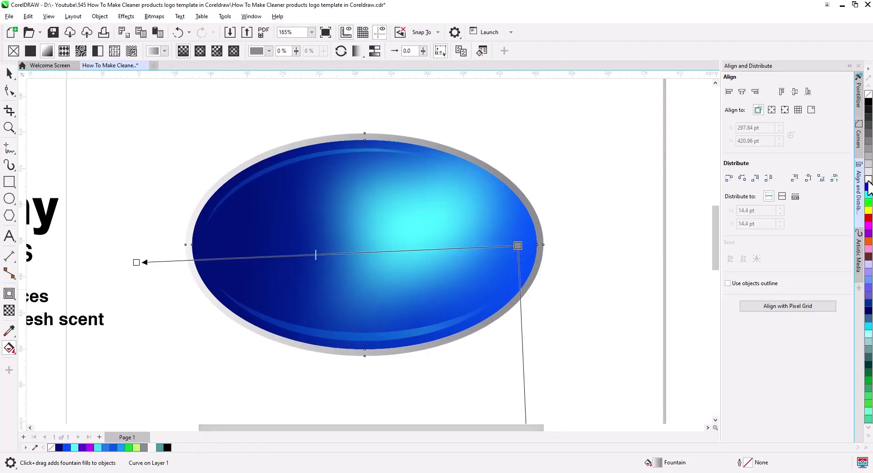
left_click_drag(478, 248, 477, 248)
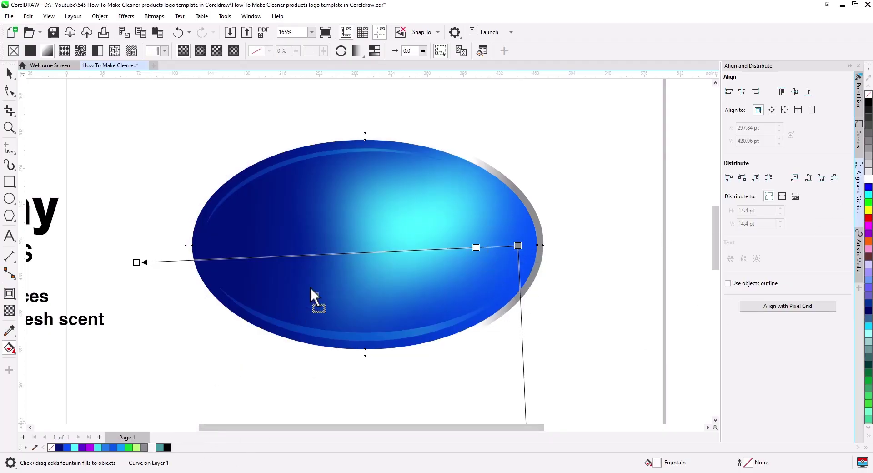
left_click_drag(310, 286, 319, 254)
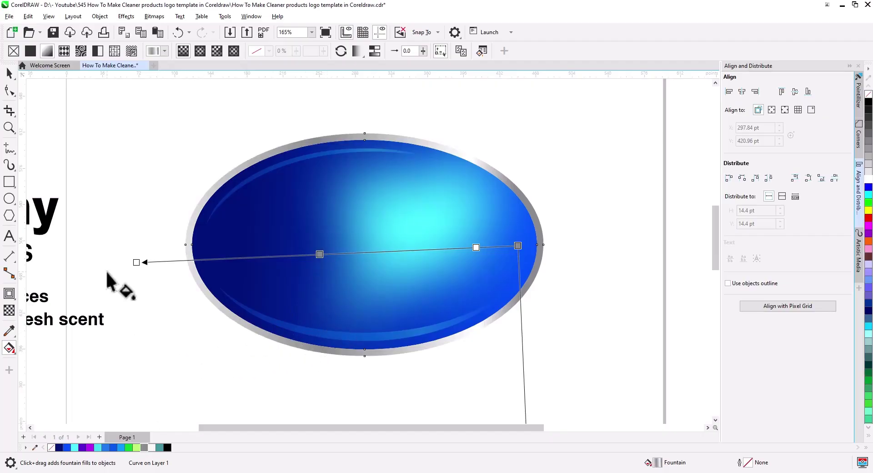
left_click(10, 73)
scroll(395, 301, "down", 1)
left_click_drag(395, 301, 451, 299)
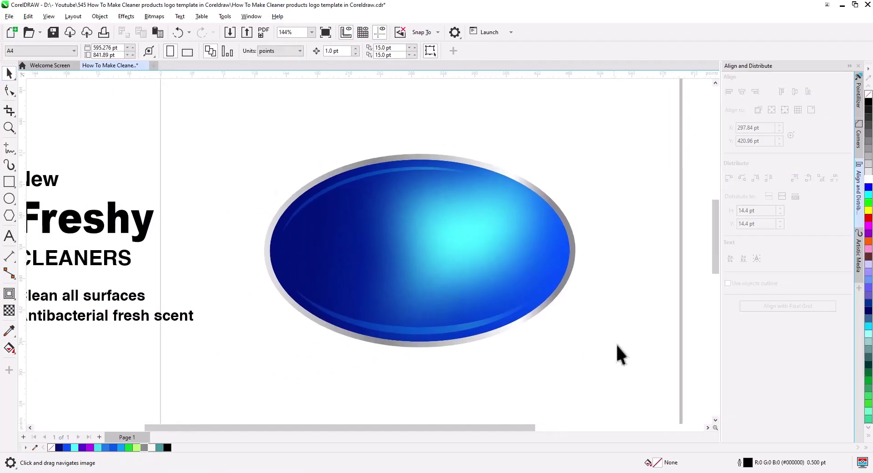
Move Freshy onto the blue oval, enlarge it about 171%, and slant it into an italic lean.
left_click(144, 234)
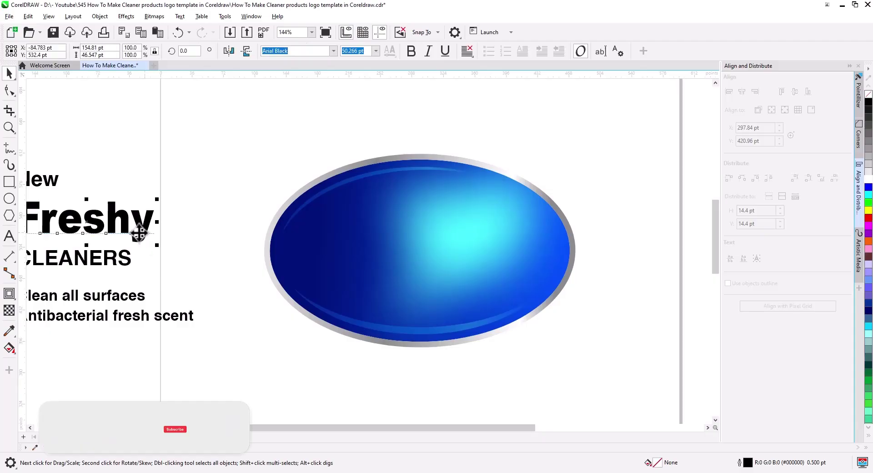
mouse_move(144, 232)
left_mouse_down()
mouse_move(458, 272)
mouse_move(384, 254)
left_mouse_up()
left_click(447, 279)
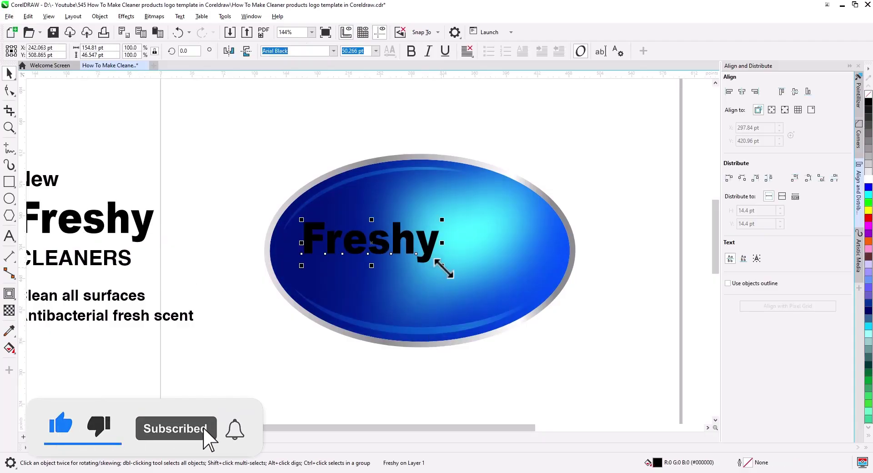
left_click_drag(438, 265, 522, 291)
left_click(419, 237)
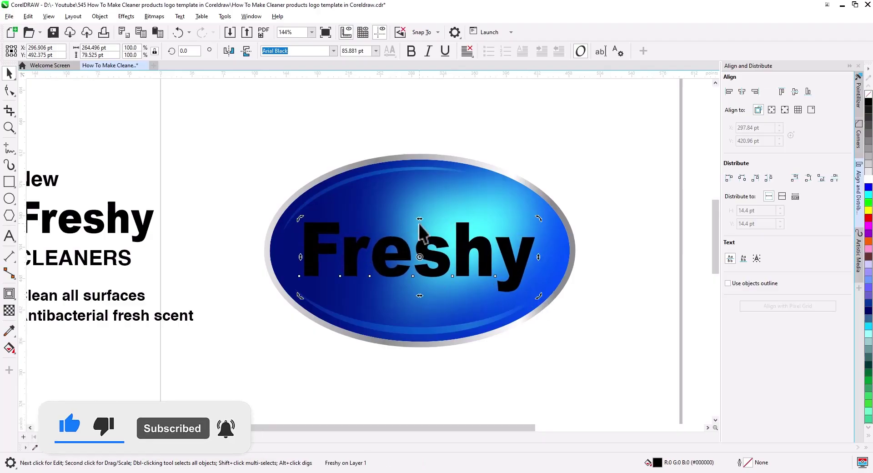
left_click_drag(420, 220, 444, 219)
left_click(426, 205, "shift")
left_click(396, 253)
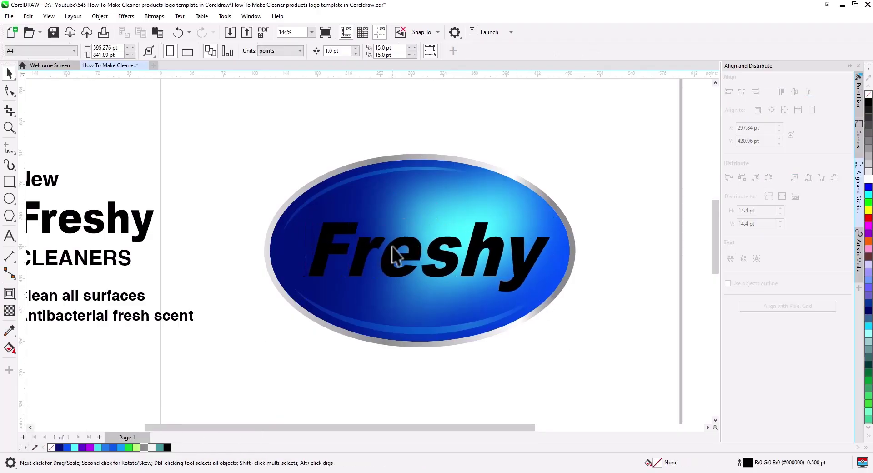
left_click(306, 228)
left_click_drag(306, 221, 301, 218)
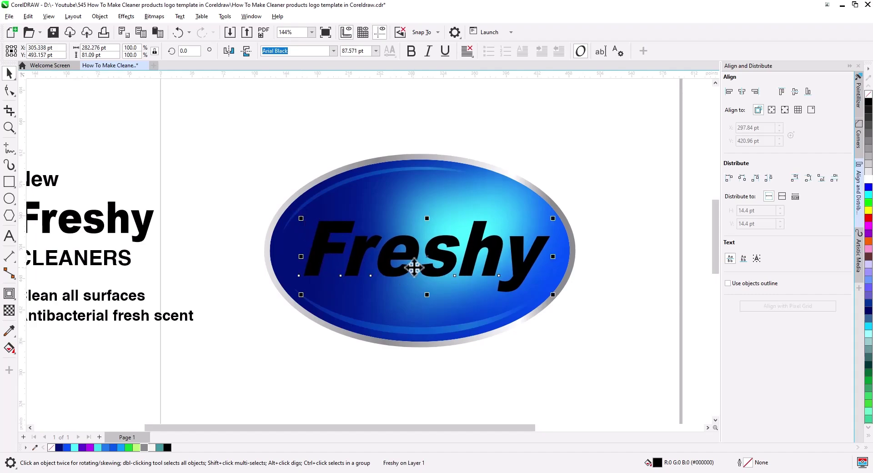
Convert Freshy to curves, fill it white, and select it together with the oval.
right_click(416, 255)
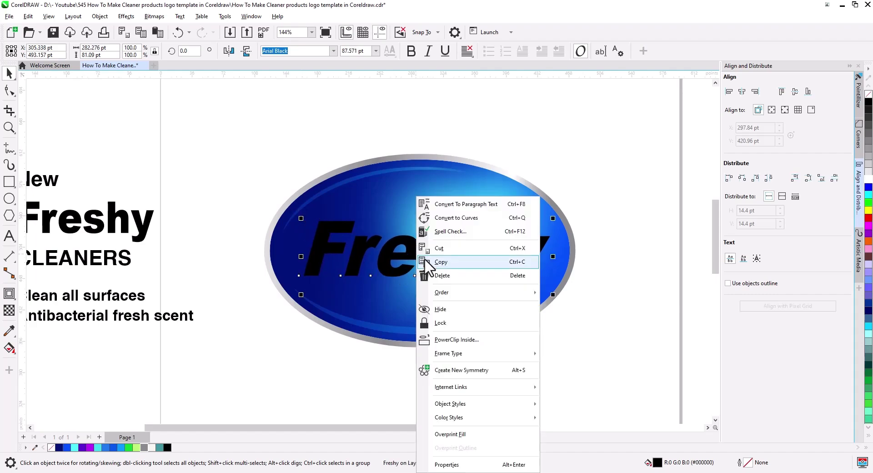
left_click(460, 219)
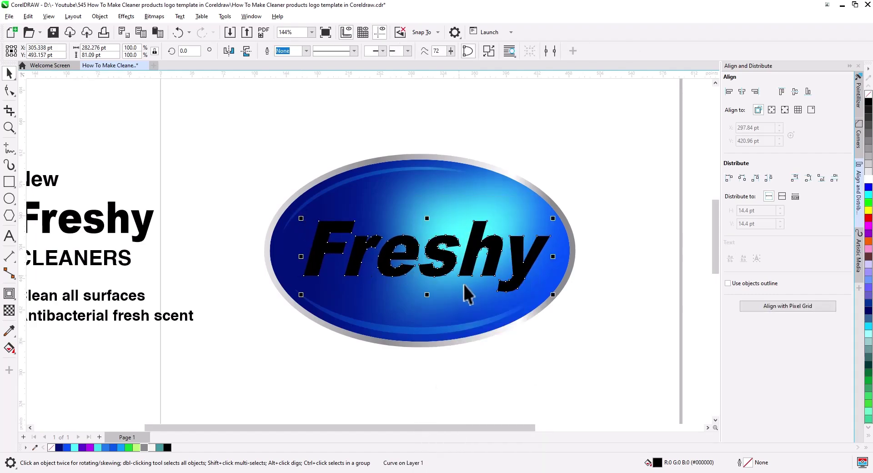
left_click(868, 179)
left_click(499, 211)
left_click(503, 228, "shift")
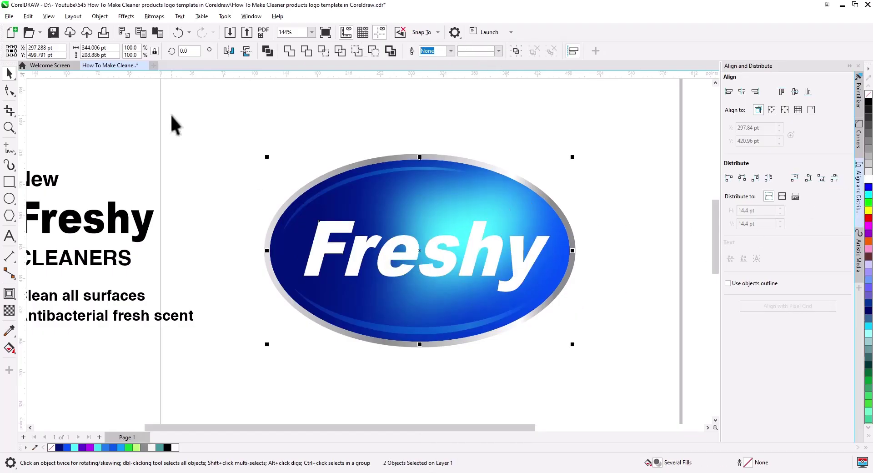
Centre Freshy on the oval and add a 4.0 pt outside contour around it.
left_click(795, 92)
left_click(635, 191)
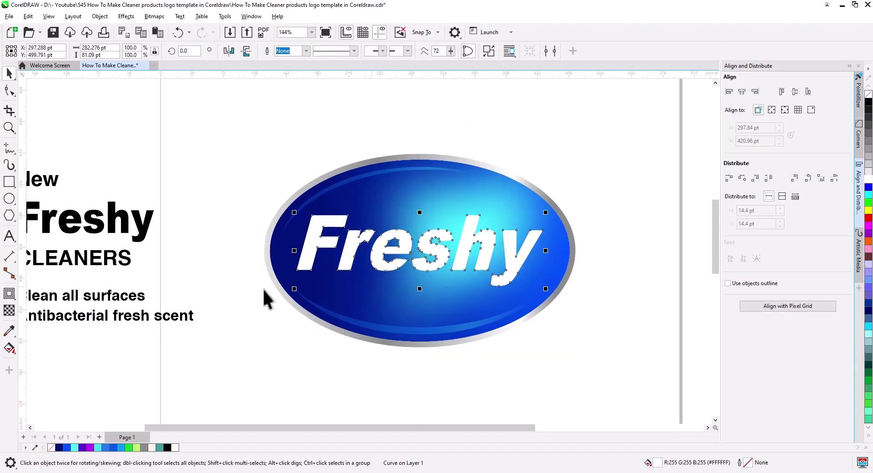
left_click(11, 295)
left_click(39, 311)
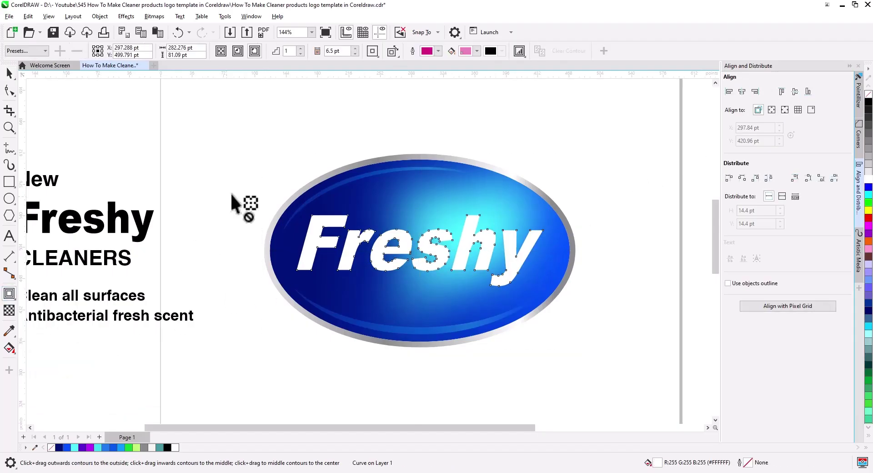
left_click(255, 51)
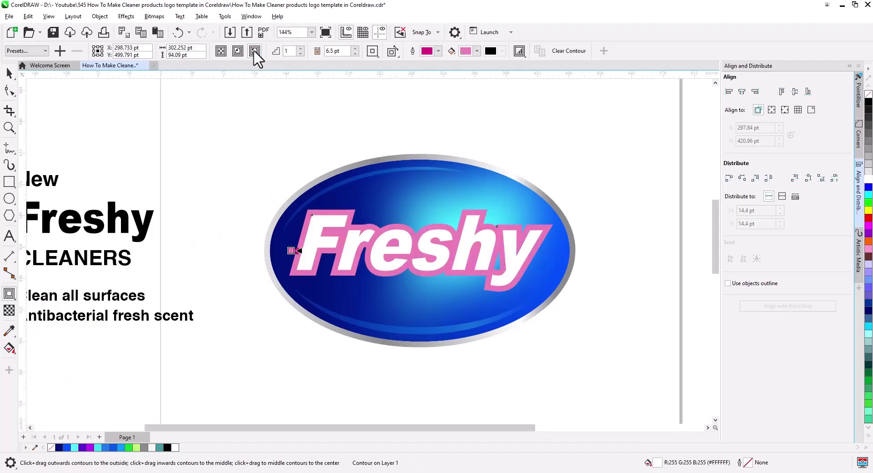
left_click(356, 54)
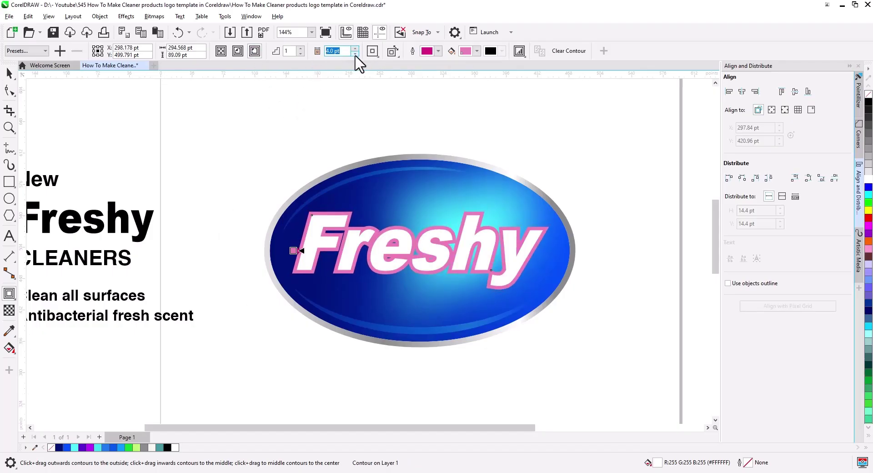
left_click(356, 49)
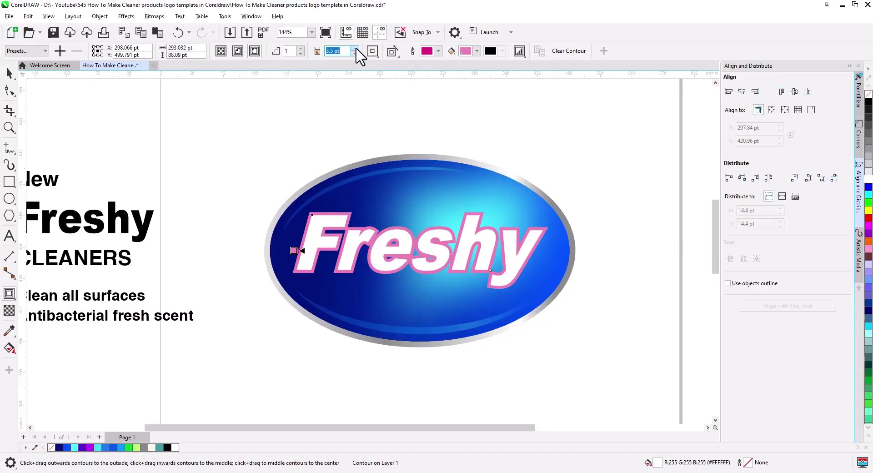
type("4")
key("space")
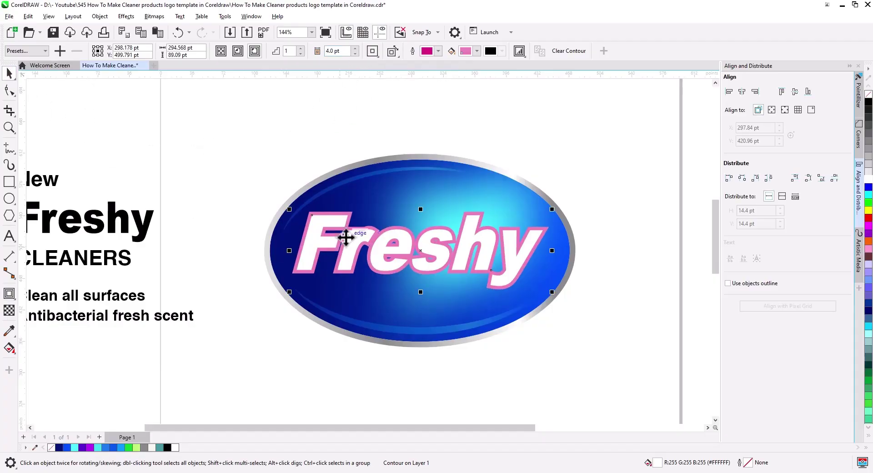
Break the contour apart from the Freshy text and select the pink contour.
right_click(371, 228)
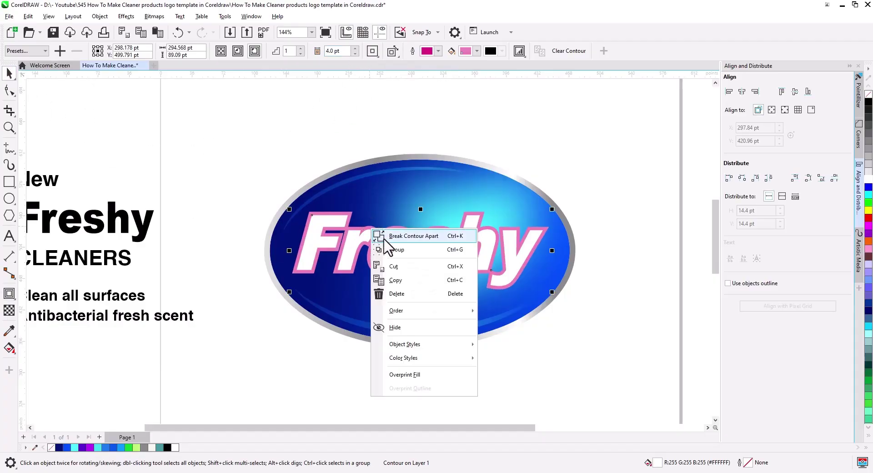
left_click(401, 239)
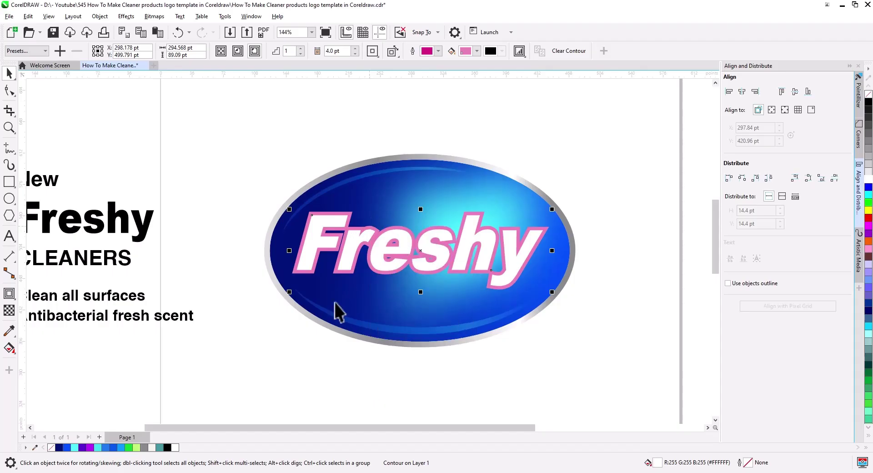
left_click(252, 324)
scroll(345, 262, "up", 1)
scroll(345, 262, "up", 1)
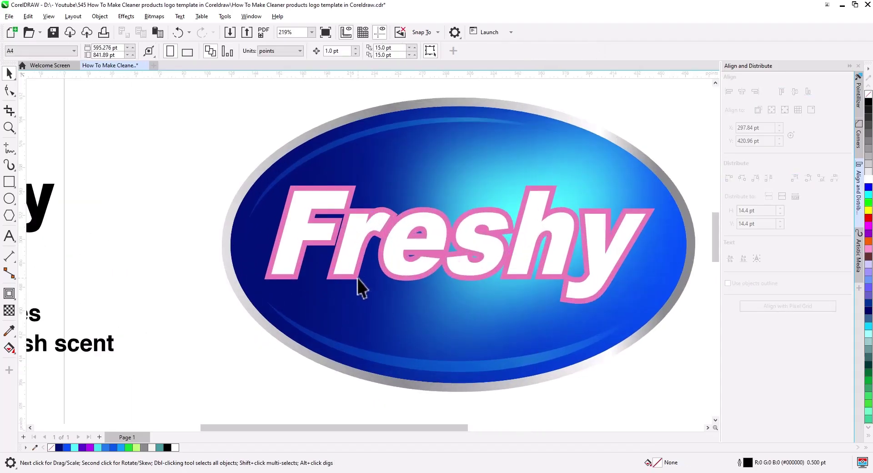
left_click(357, 278)
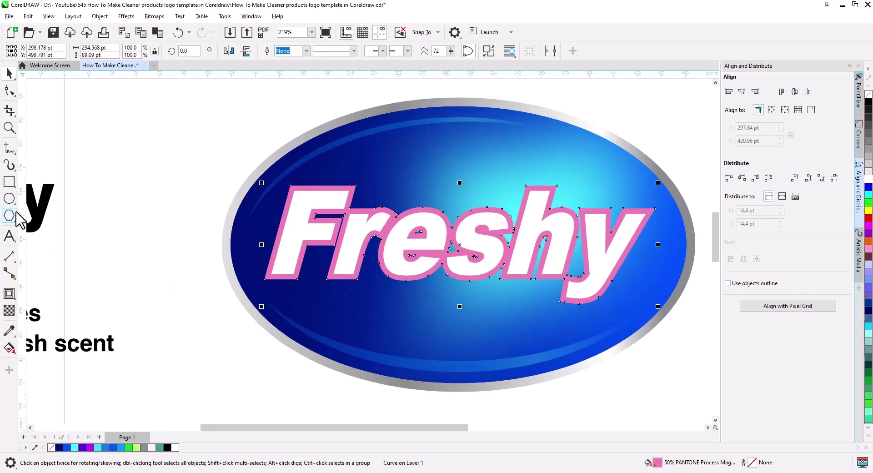
Fill the contour with a left-to-right blue gradient that has a cyan midpoint.
left_click(10, 349)
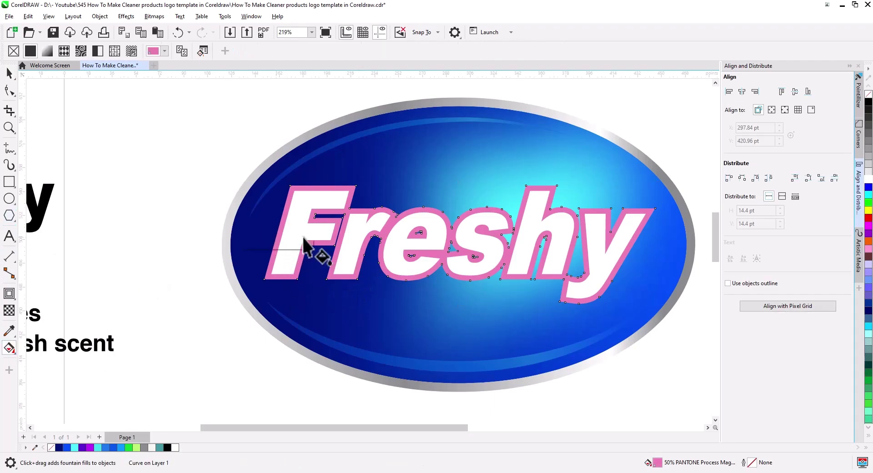
left_click_drag(276, 237, 634, 244)
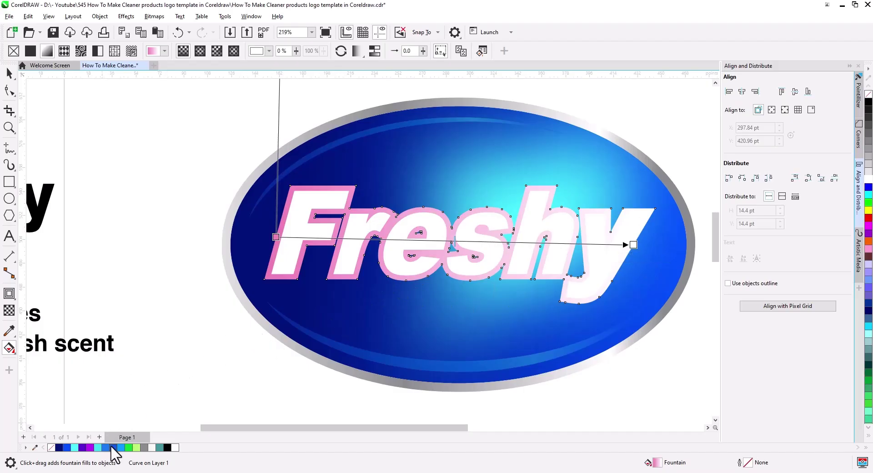
left_click_drag(207, 363, 277, 237)
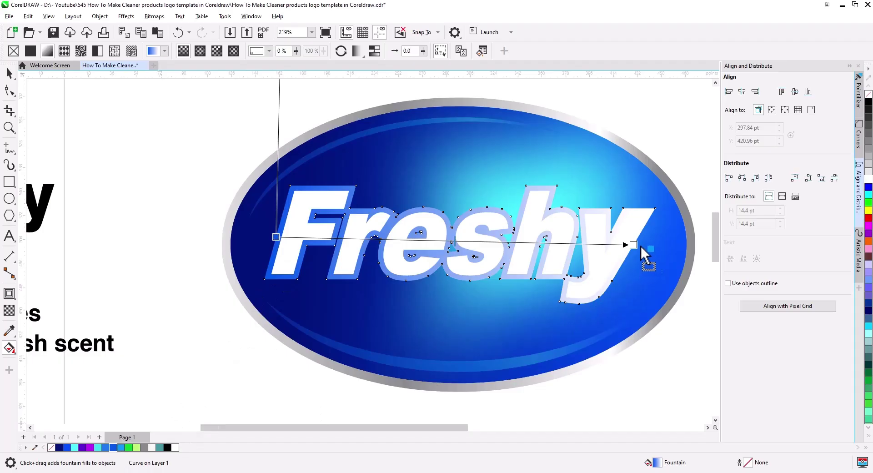
left_click_drag(642, 246, 635, 244)
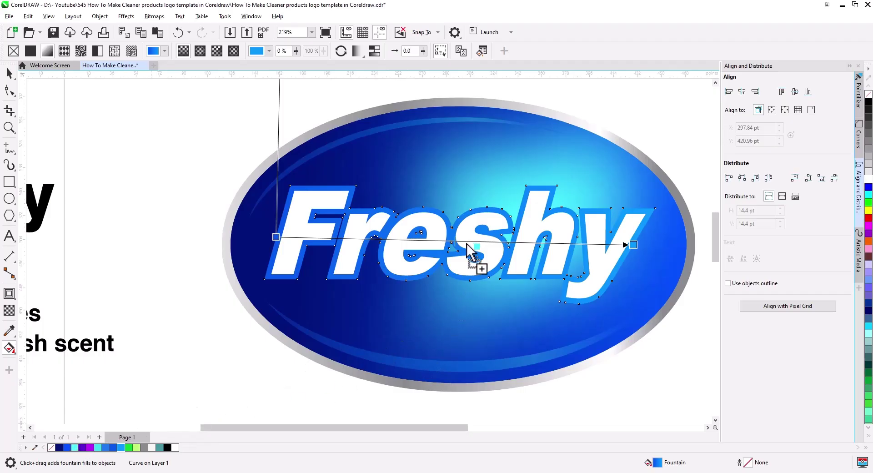
mouse_move(432, 335)
left_mouse_down()
mouse_move(473, 250)
mouse_move(404, 250)
mouse_move(380, 238)
left_mouse_up()
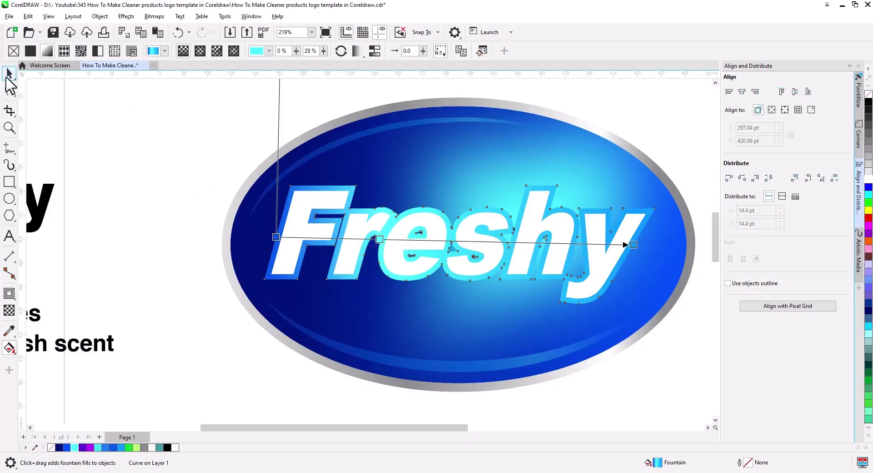
left_click(9, 72)
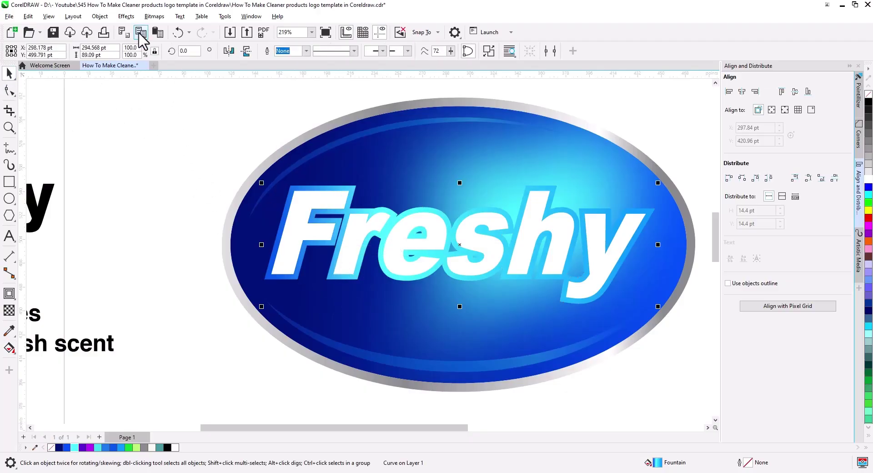
Duplicate the contour as a dark navy copy, layer it behind, and offset it down-right.
left_click(158, 33)
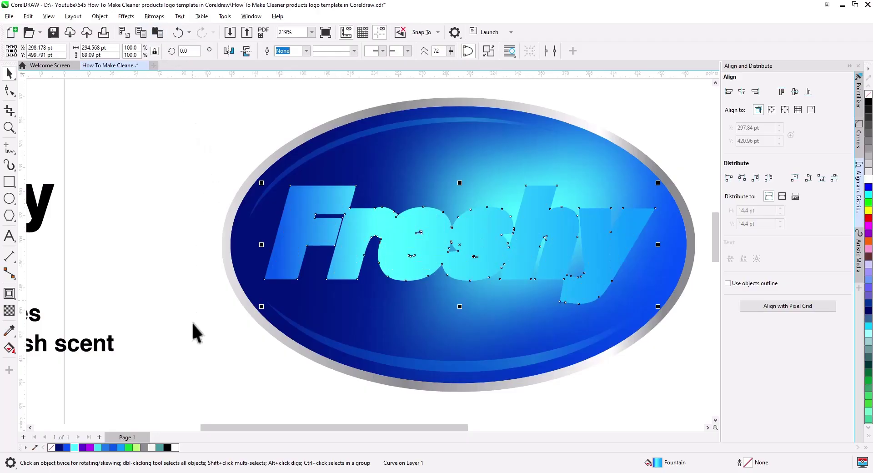
left_click(60, 447)
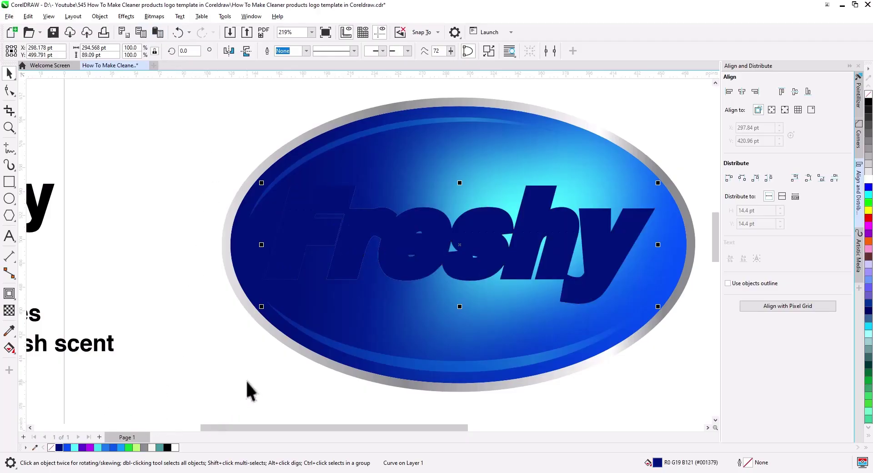
key("shift+Page_Down")
key("ctrl+Page_Up")
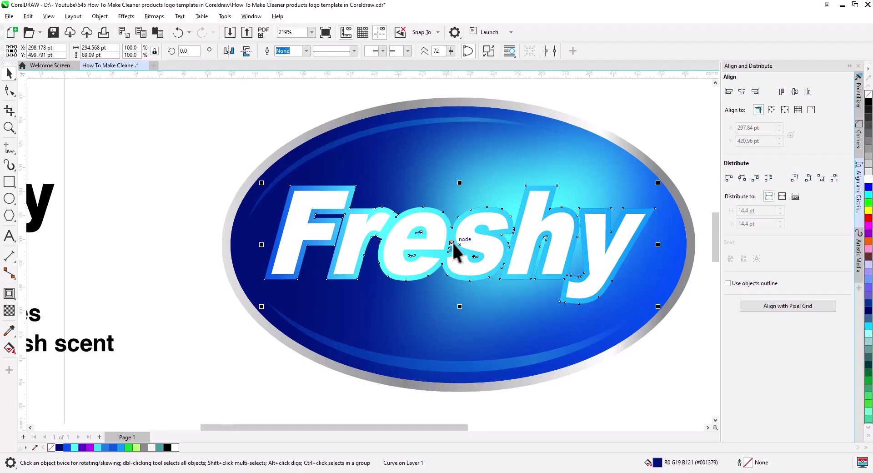
key("Down")
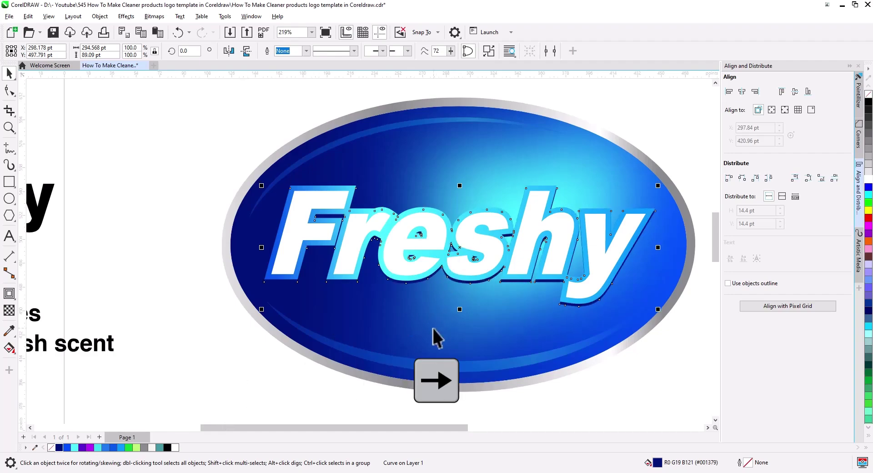
key("Right")
key("Down")
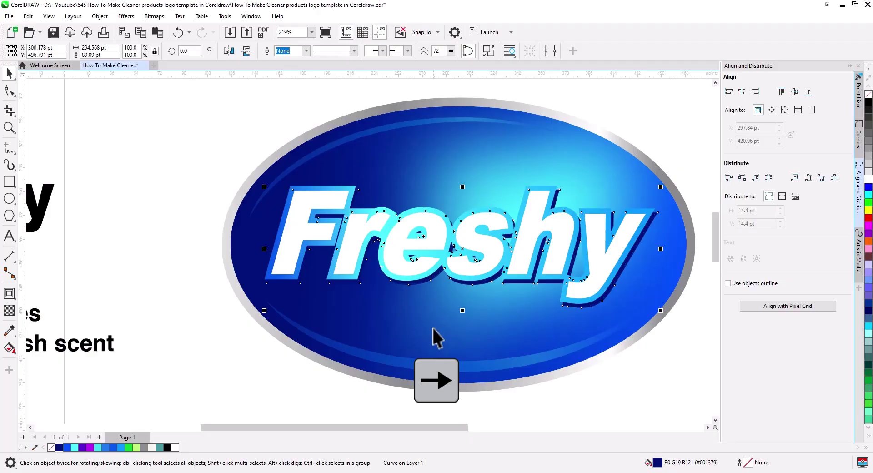
key("Escape")
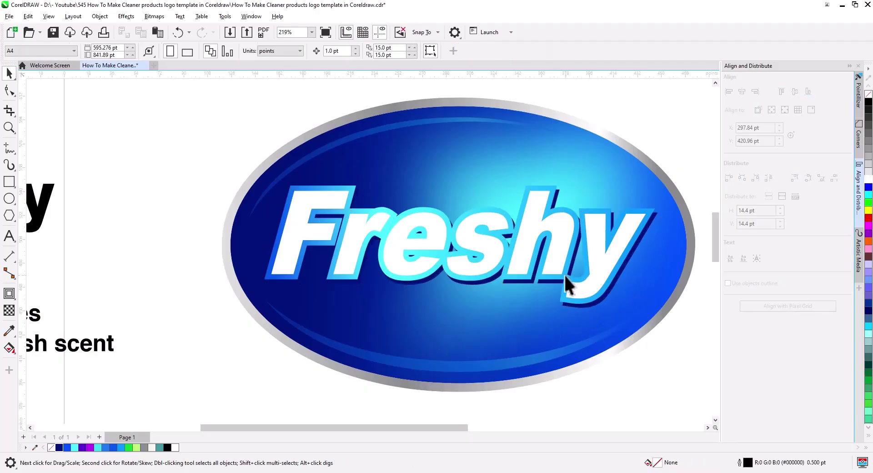
Rework the contour gradient with a brighter blue middle and a recoloured start node.
left_click(568, 284)
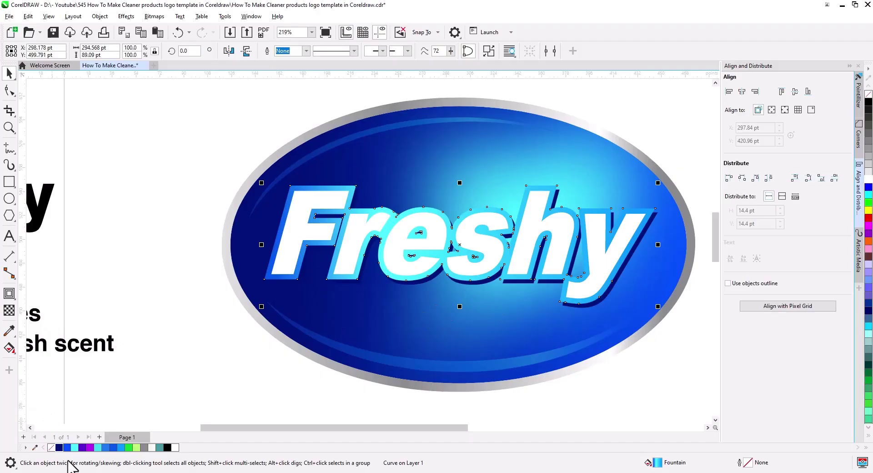
left_click(9, 348)
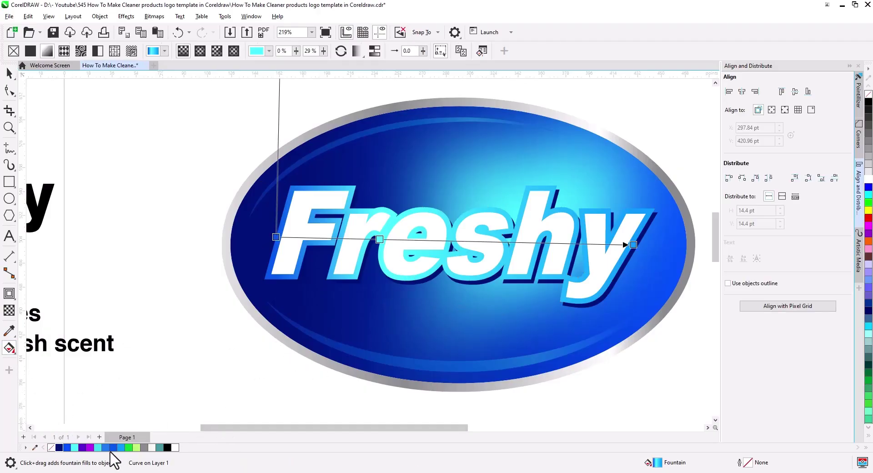
left_click_drag(105, 448, 380, 239)
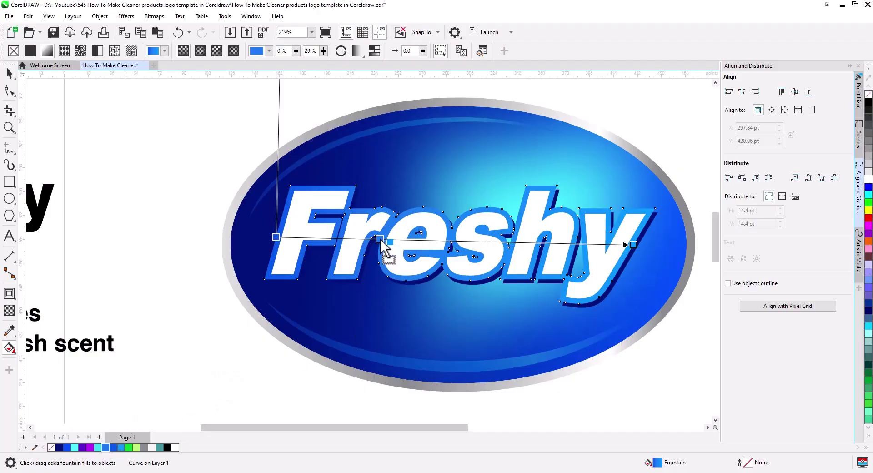
left_click_drag(381, 246, 380, 240)
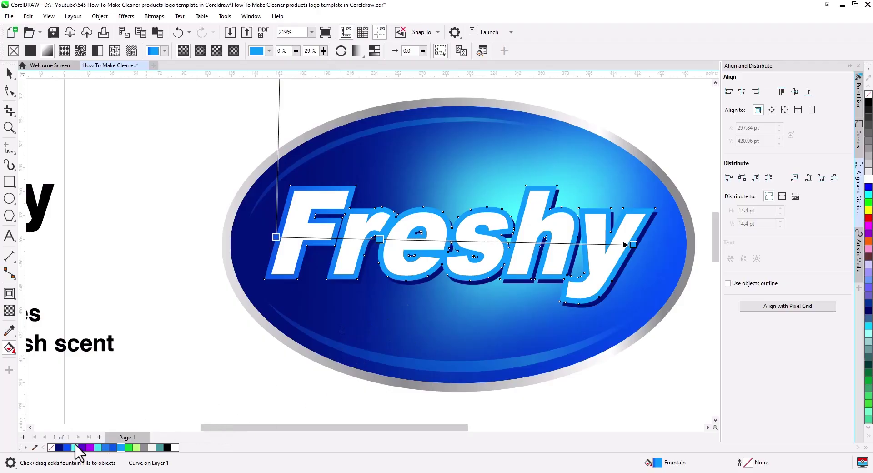
left_click_drag(252, 272, 277, 238)
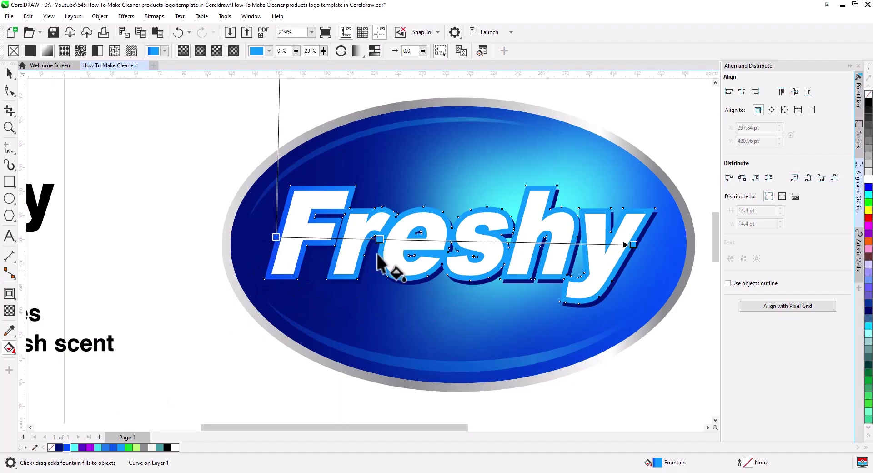
left_click(9, 73)
Zoom back to the logo and select the white Freshy lettering.
key("Escape")
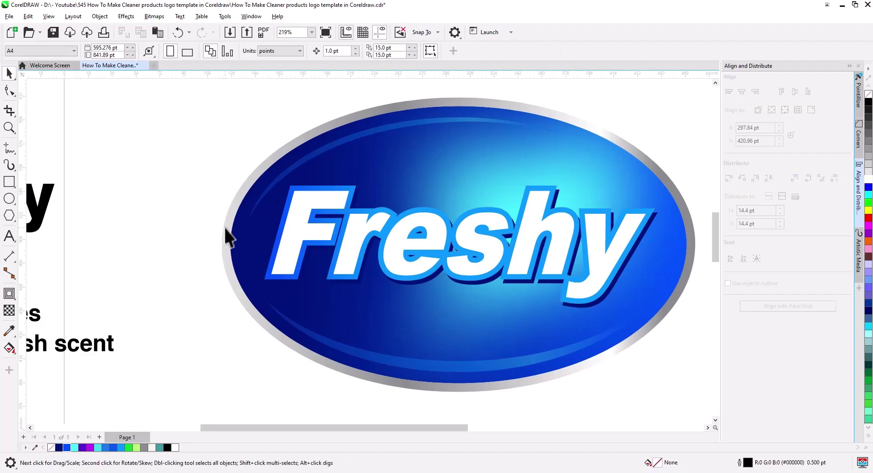
scroll(286, 280, "down", 2)
scroll(329, 289, "down", 1)
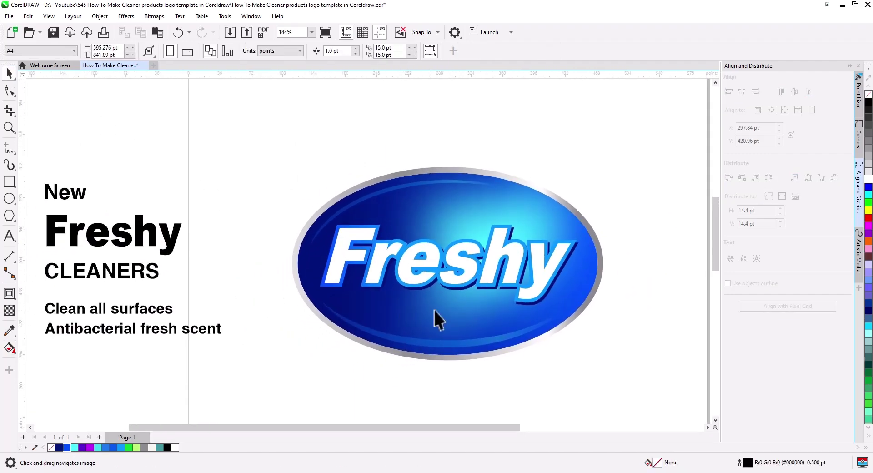
scroll(543, 316, "up", 3)
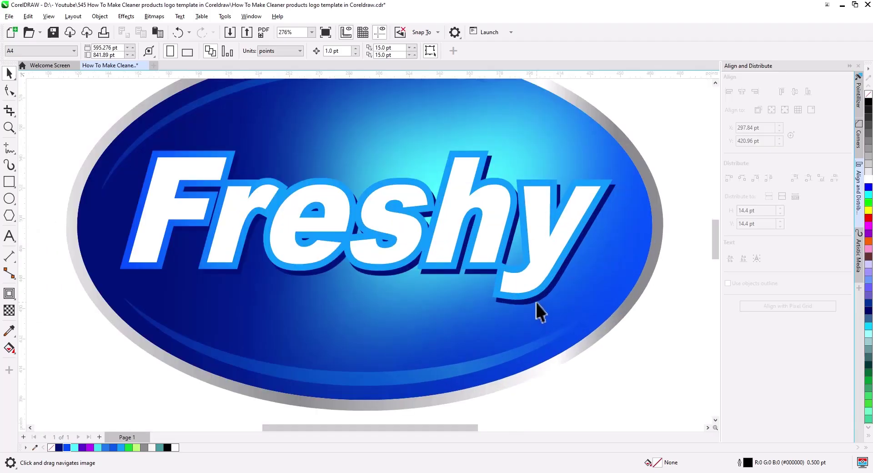
left_click(536, 302)
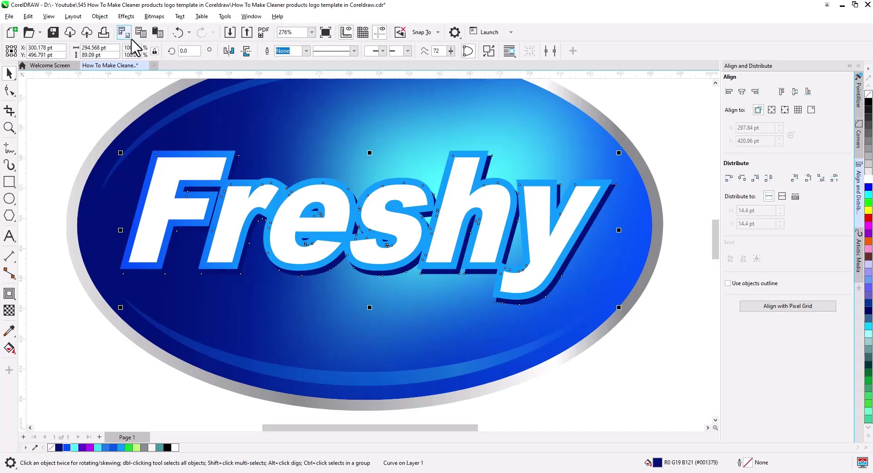
Paste a dark navy copy of Freshy and apply a Gaussian blur with radius 19.3.
left_click(158, 32)
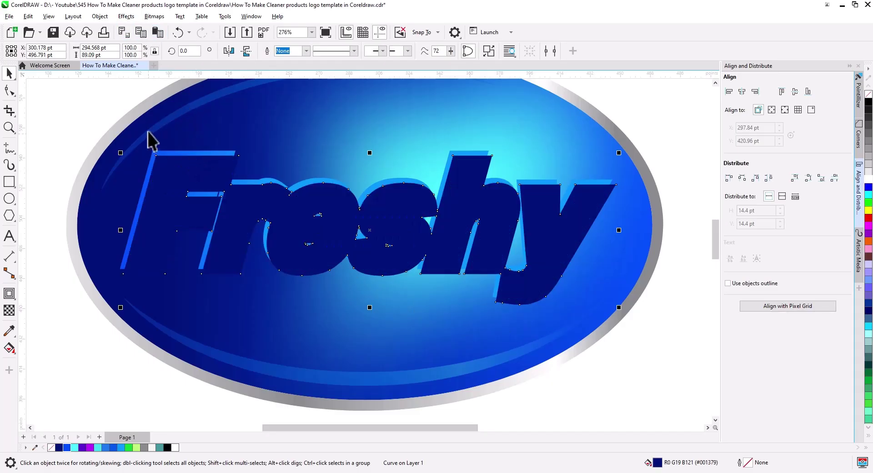
left_click(126, 16)
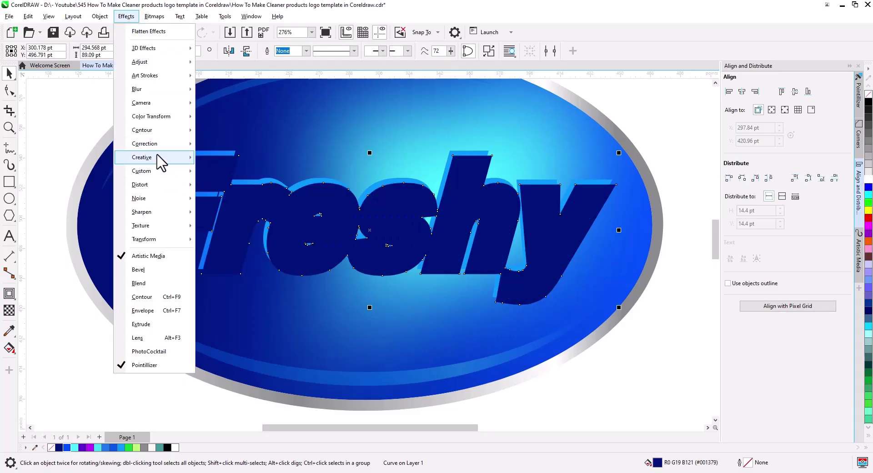
mouse_move(137, 88)
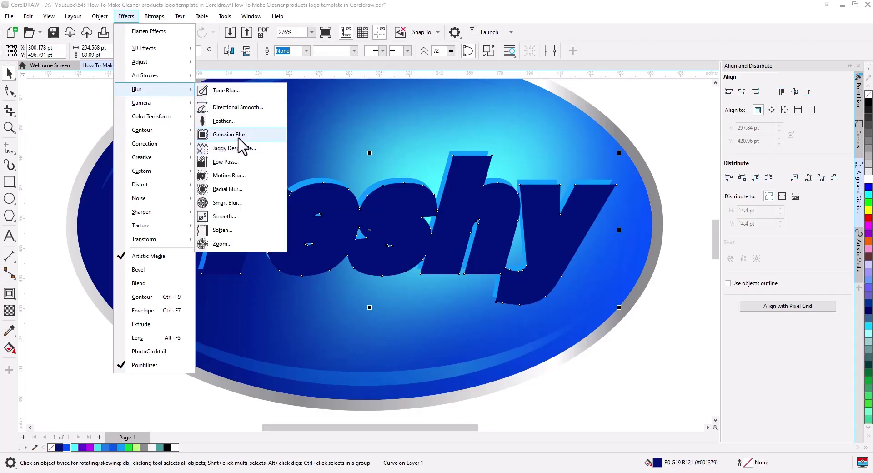
left_click(239, 136)
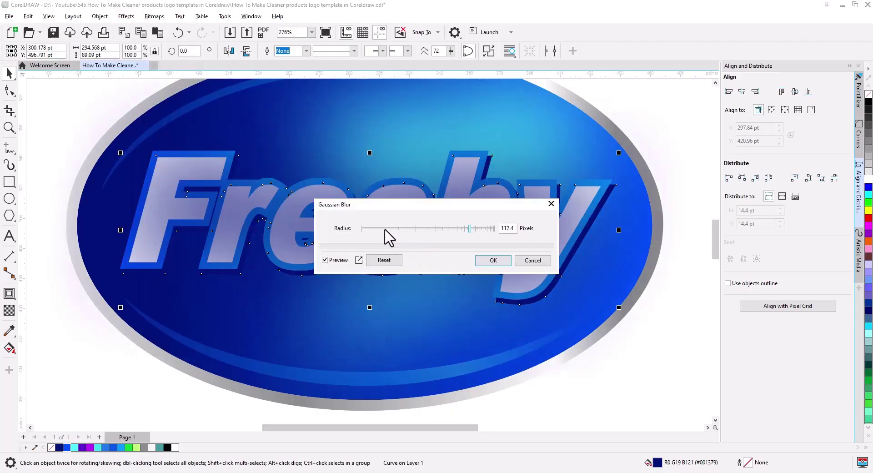
left_click_drag(385, 230, 422, 230)
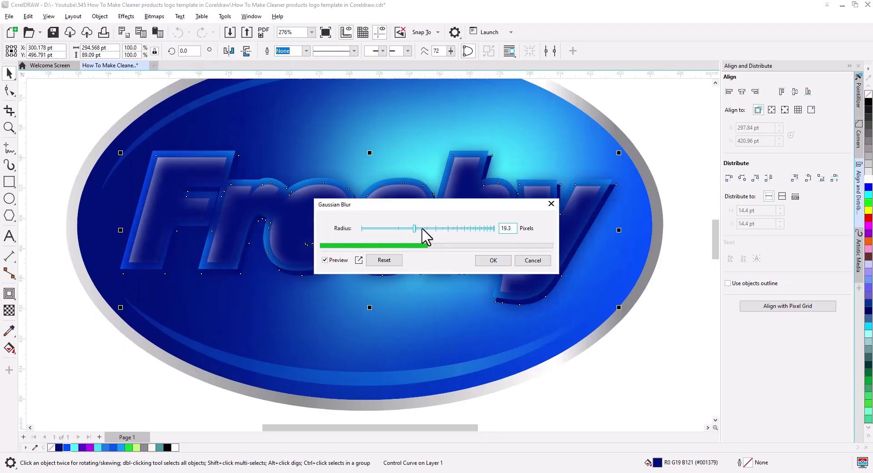
left_click(499, 260)
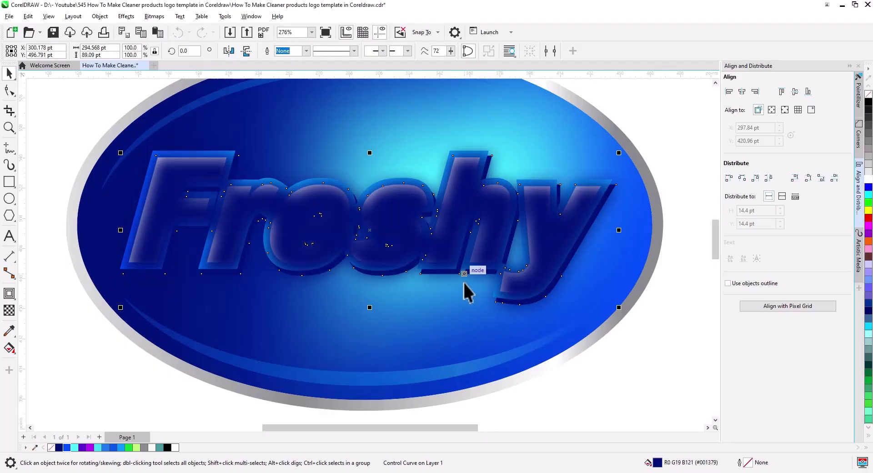
Place the blurred shadow behind the lettering and send the blue oval to the back.
key("shift+Page_Down")
key("ctrl+Page_Up")
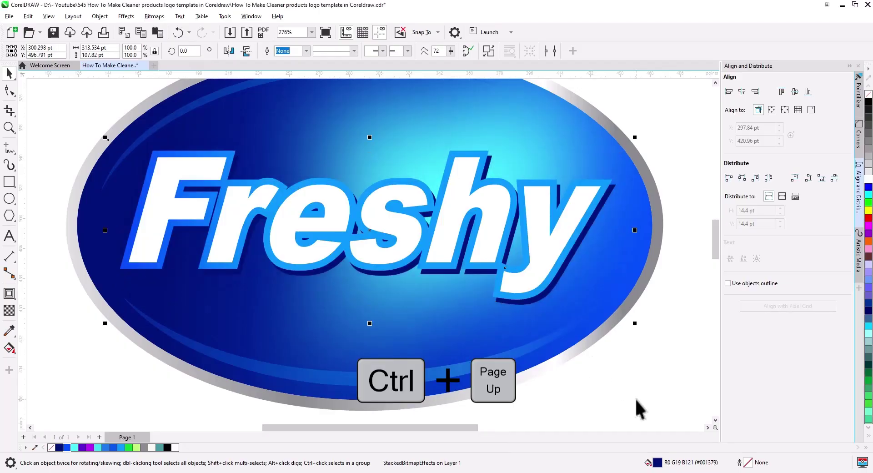
left_click(498, 331)
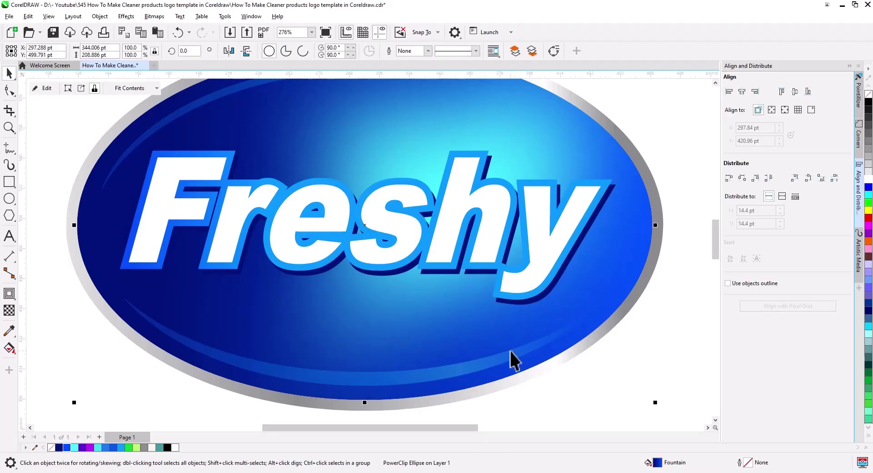
right_click(451, 345)
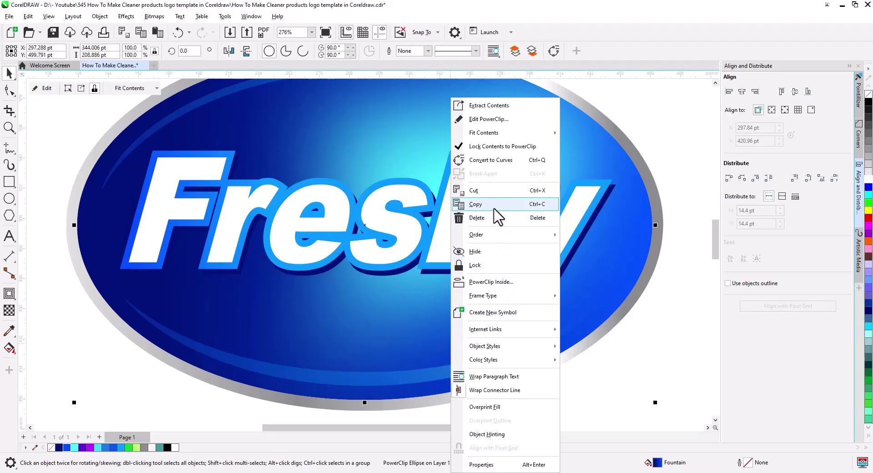
mouse_move(503, 233)
left_click(590, 250)
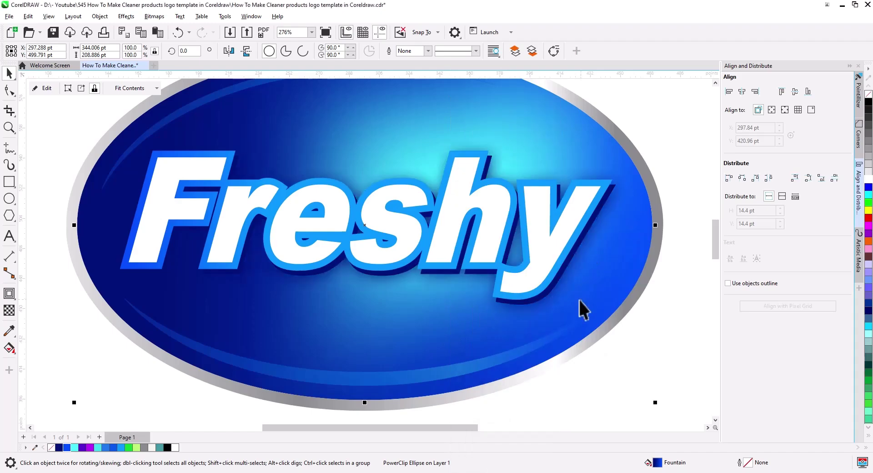
left_click(587, 394)
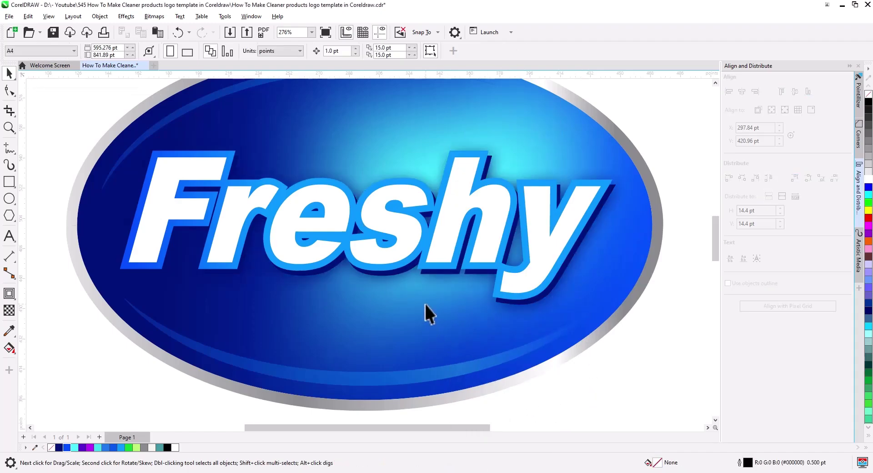
Move the CLEANERS text onto the badge under Freshy and colour it cyan.
scroll(425, 304, "down", 1)
left_click_drag(433, 310, 509, 327)
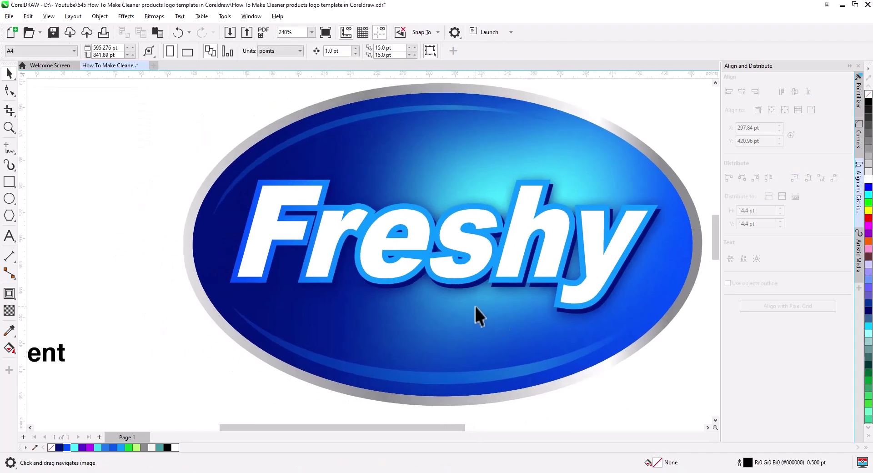
scroll(475, 316, "down", 1)
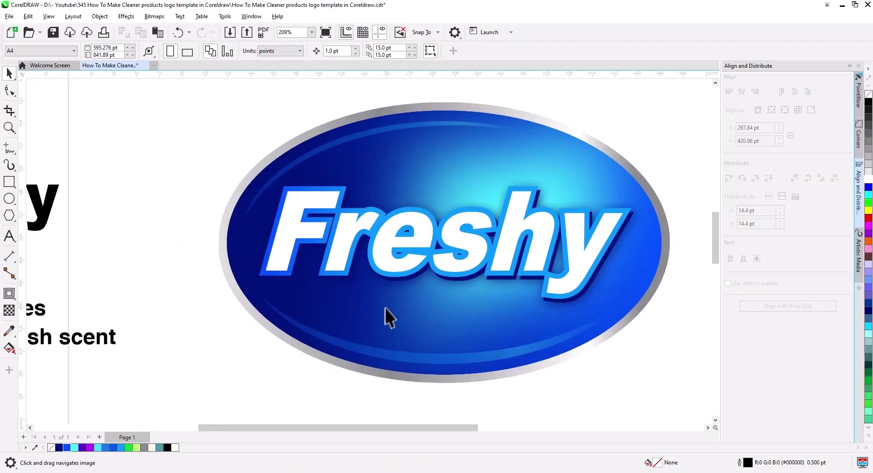
left_click_drag(385, 308, 499, 287)
left_click(130, 241)
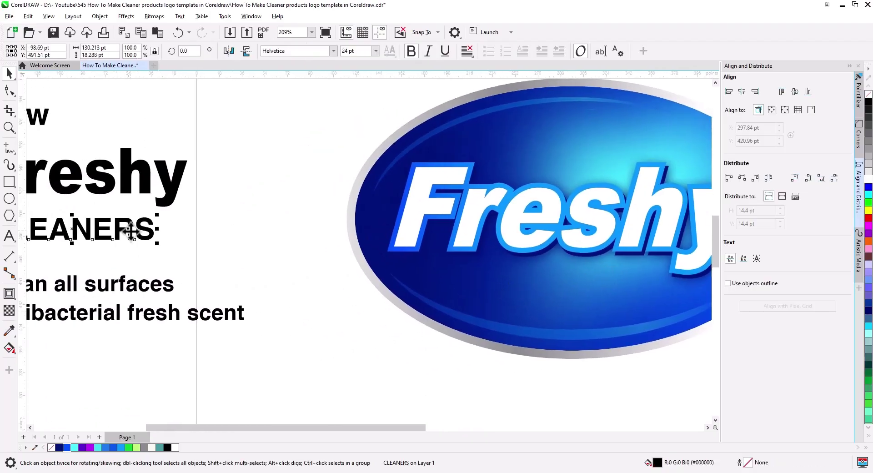
mouse_move(132, 230)
left_mouse_down()
mouse_move(556, 276)
mouse_move(449, 313)
left_mouse_up()
left_click(76, 447)
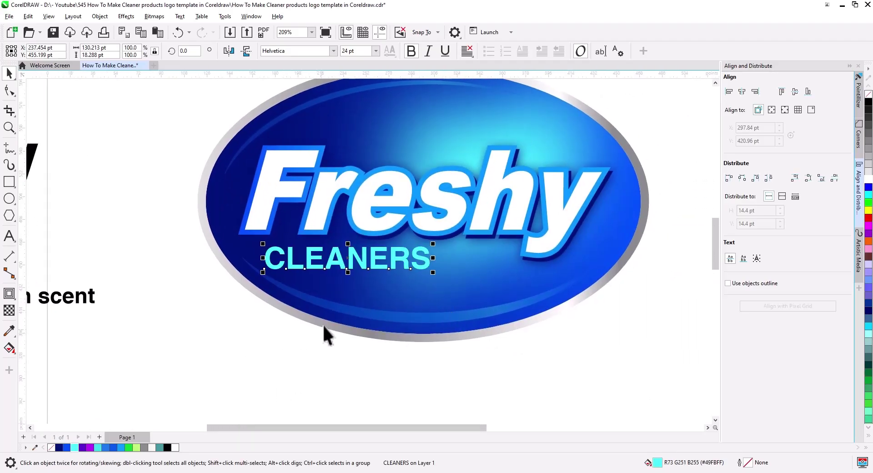
Slant CLEANERS into italics, enlarge it slightly, and widen its letter spacing.
left_click(361, 263)
left_click_drag(348, 244, 359, 244)
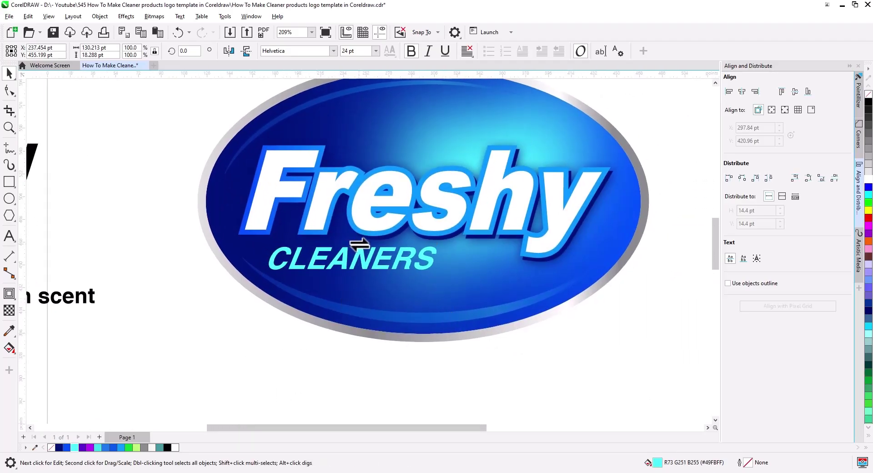
left_click(386, 268)
left_click_drag(439, 282, 471, 275)
key("F10")
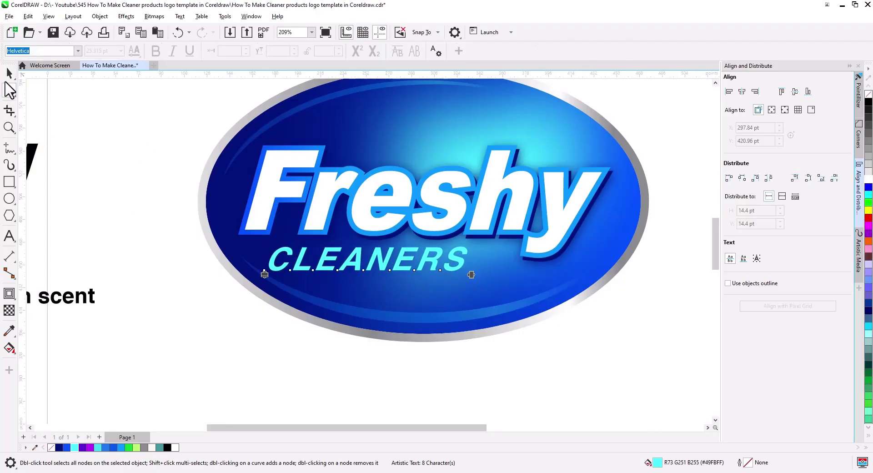
key("space")
Position and resize CLEANERS to fit neatly beneath Freshy.
left_click_drag(382, 272, 429, 265)
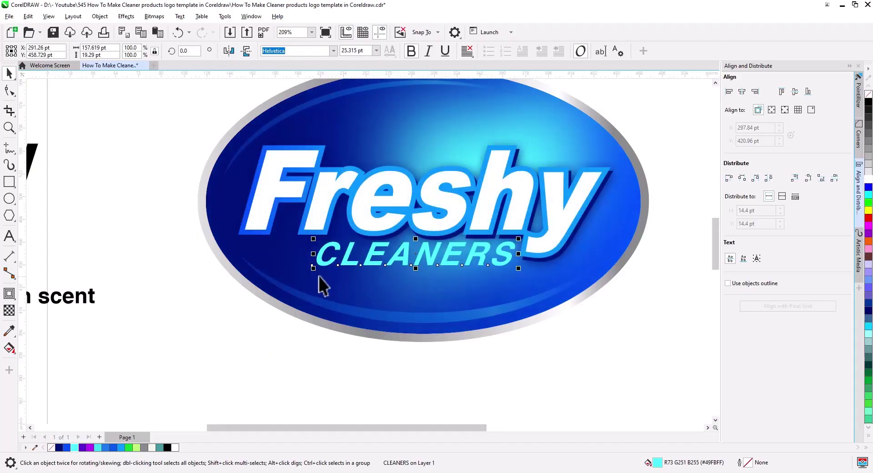
left_click_drag(313, 268, 336, 272)
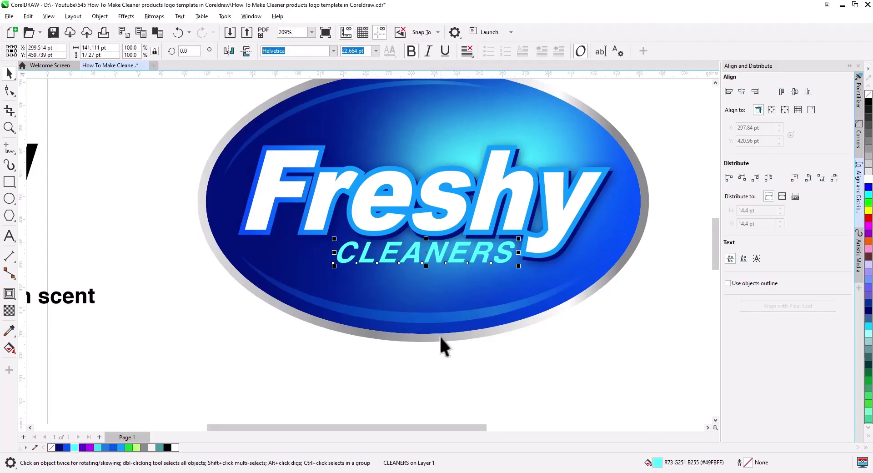
left_click(416, 396)
left_click(422, 261)
left_click_drag(336, 272, 330, 275)
Make a dark navy CLEANERS copy behind the cyan text, nudged down and right.
scroll(405, 278, "up", 3)
scroll(473, 298, "up", 2)
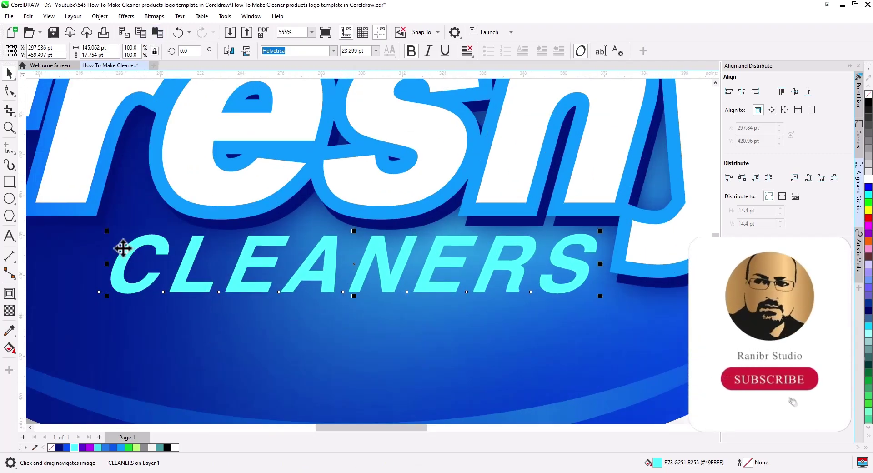
left_click(59, 448)
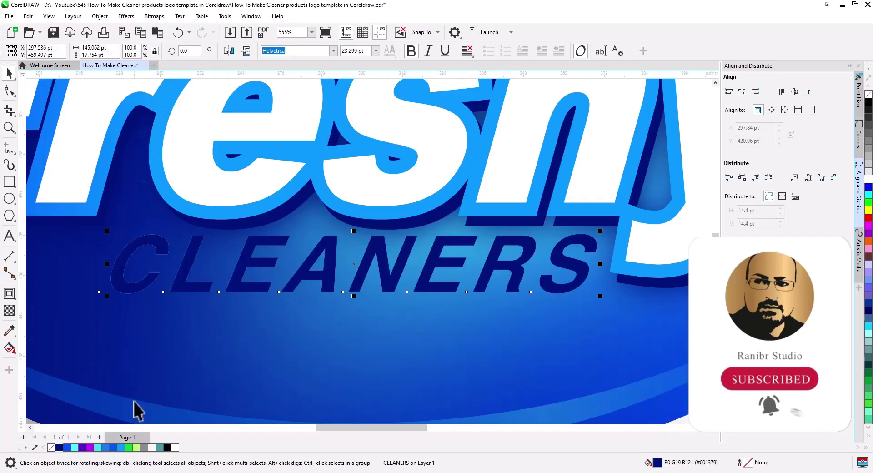
key("ctrl+Page_Down")
key("Down")
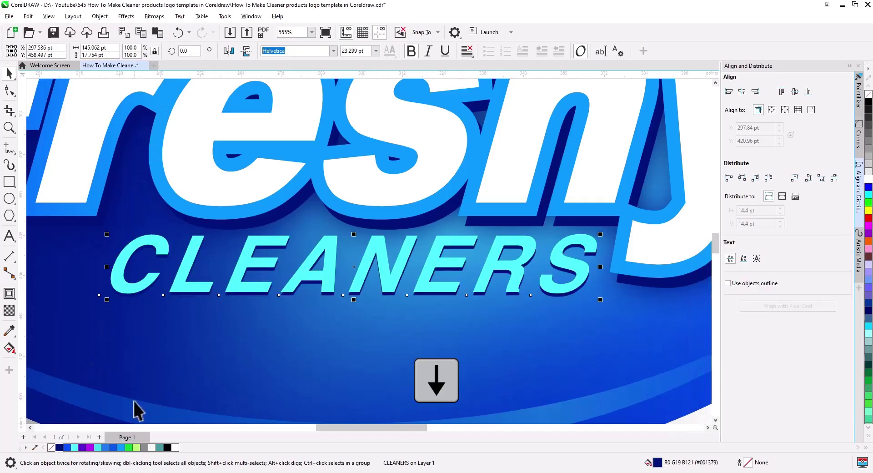
key("Right")
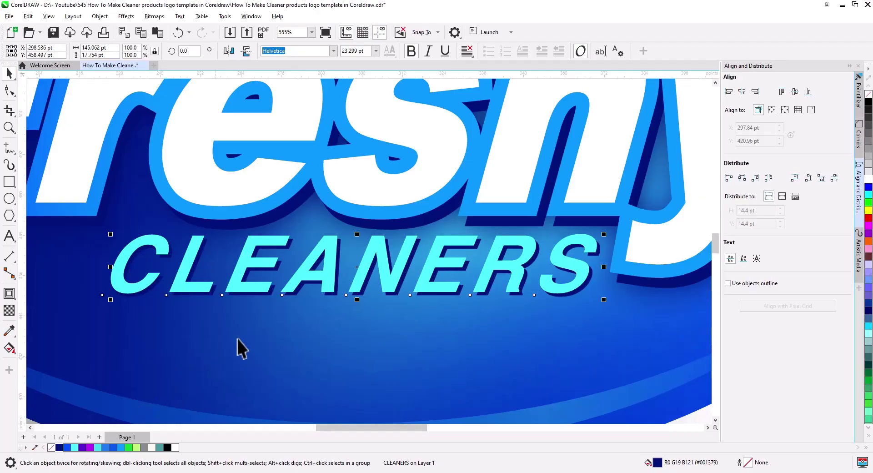
Review the finished badge and save the document.
scroll(238, 347, "down", 2)
scroll(302, 318, "down", 1)
left_click(521, 360)
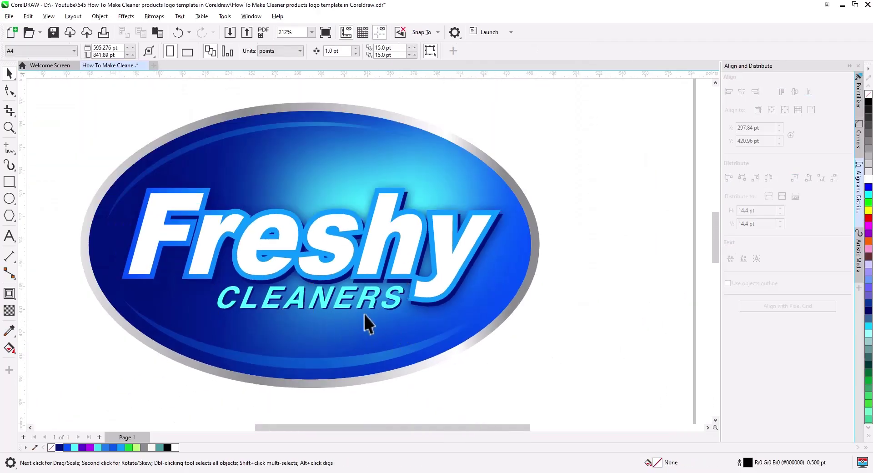
scroll(344, 250, "up", 2)
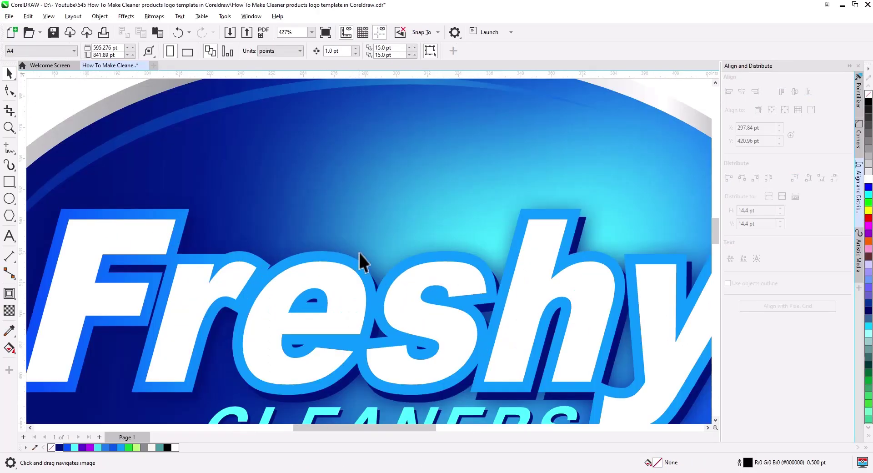
left_click_drag(359, 262, 360, 279)
key("ctrl+s")
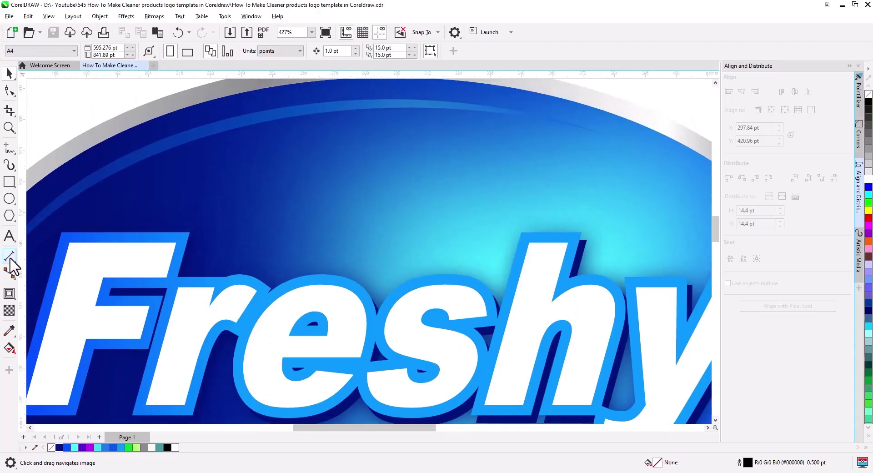
Draw a diagonal two-point line and bend it into a closed leaf outline above Freshy.
left_click(8, 151)
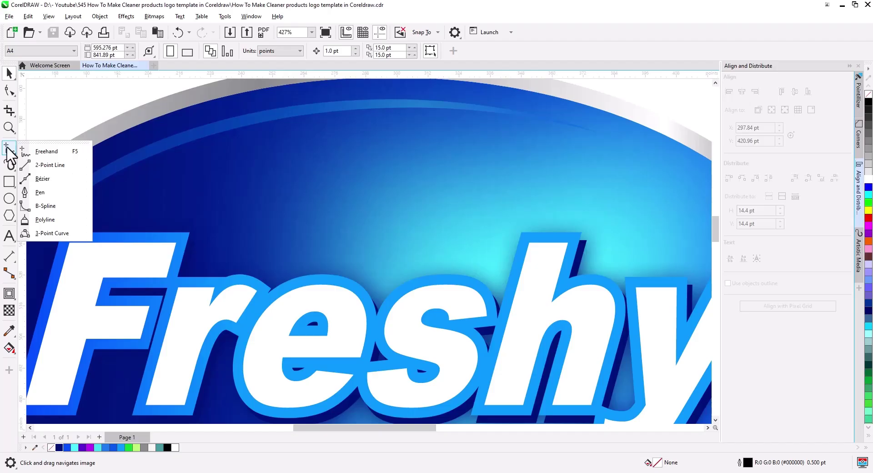
left_click(50, 165)
left_click_drag(292, 228, 488, 133)
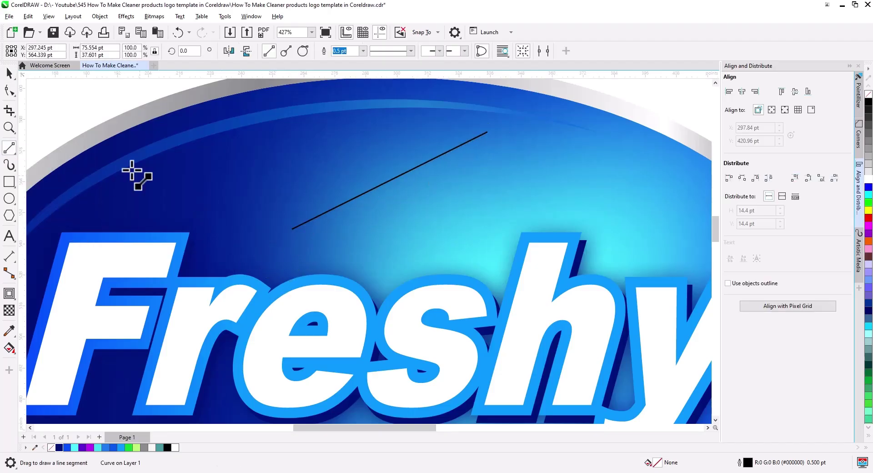
key("F10")
left_click(161, 50)
left_click_drag(391, 180, 382, 237)
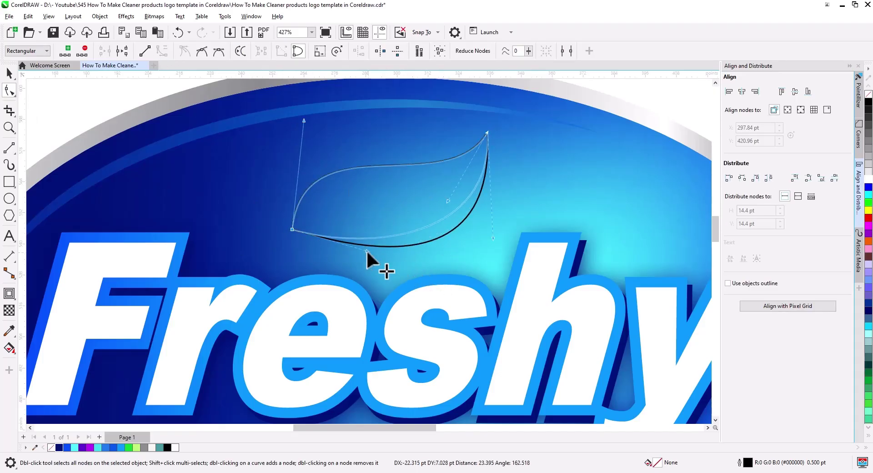
mouse_move(382, 236)
left_mouse_down()
mouse_move(445, 226)
mouse_move(483, 306)
left_mouse_up()
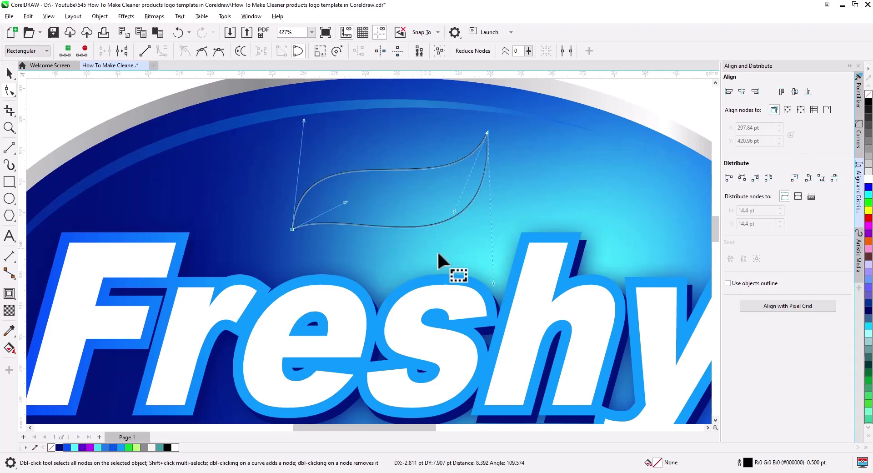
key("space")
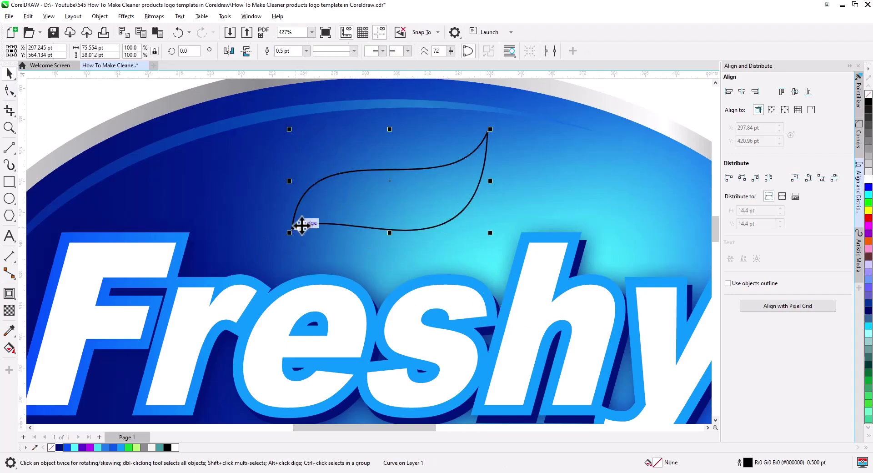
left_click_drag(288, 240, 253, 252)
left_click_drag(322, 230, 323, 232)
Draw a curved vein inside the leaf, combine both into one curve, and refine the tip.
left_click(9, 148)
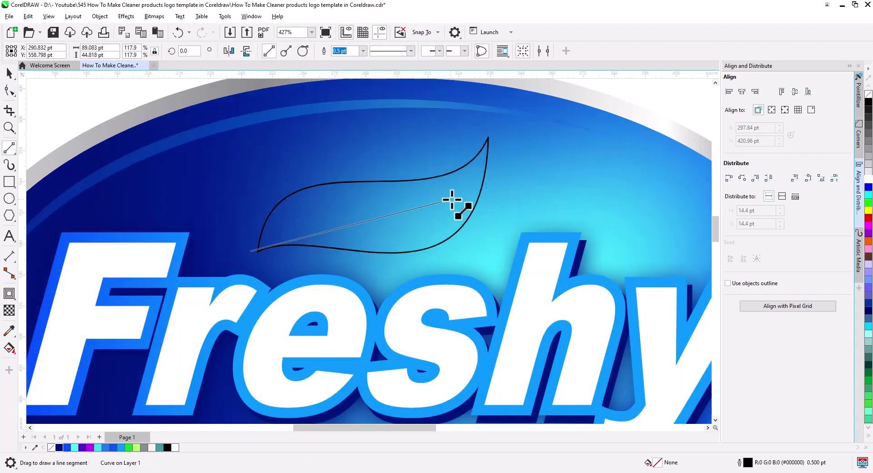
mouse_move(258, 250)
left_mouse_down()
mouse_move(460, 186)
mouse_move(250, 260)
mouse_move(301, 195)
mouse_move(340, 252)
left_mouse_up()
key("F10")
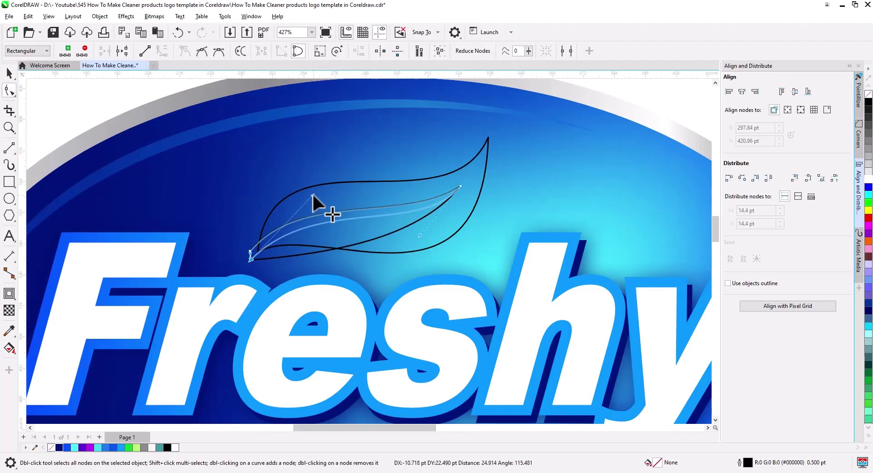
mouse_move(312, 193)
left_mouse_down()
mouse_move(429, 237)
mouse_move(397, 199)
left_mouse_up()
key("space")
key("ctrl+a")
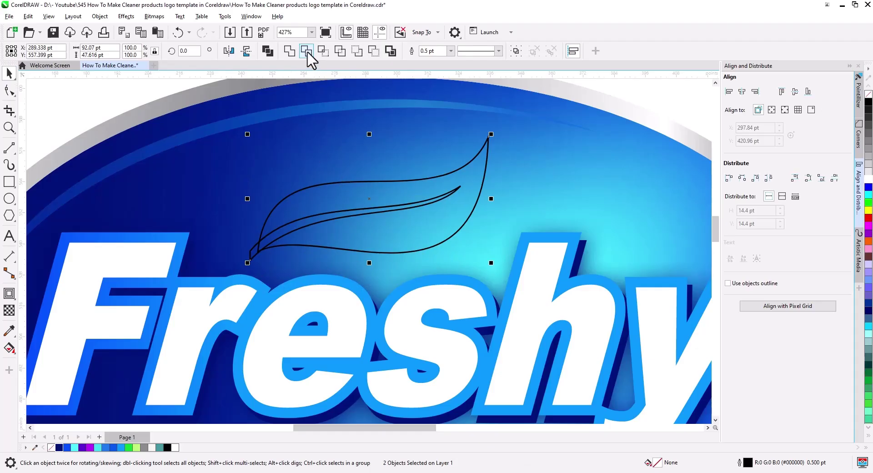
left_click(307, 52)
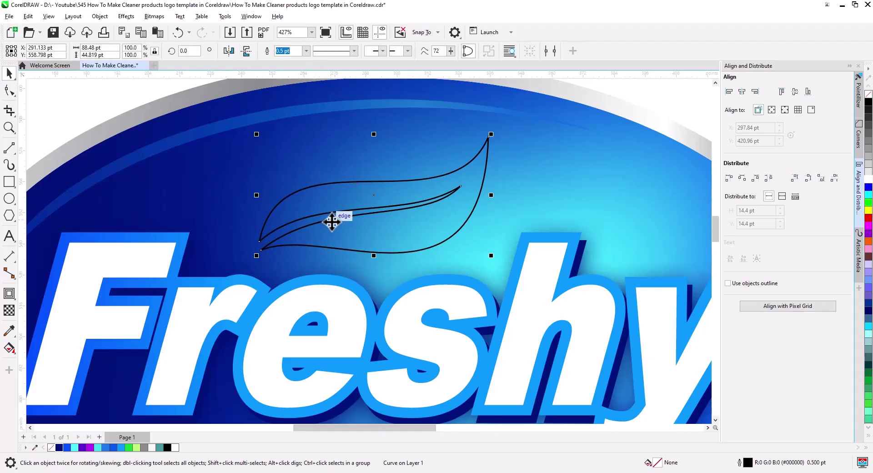
left_click(8, 92)
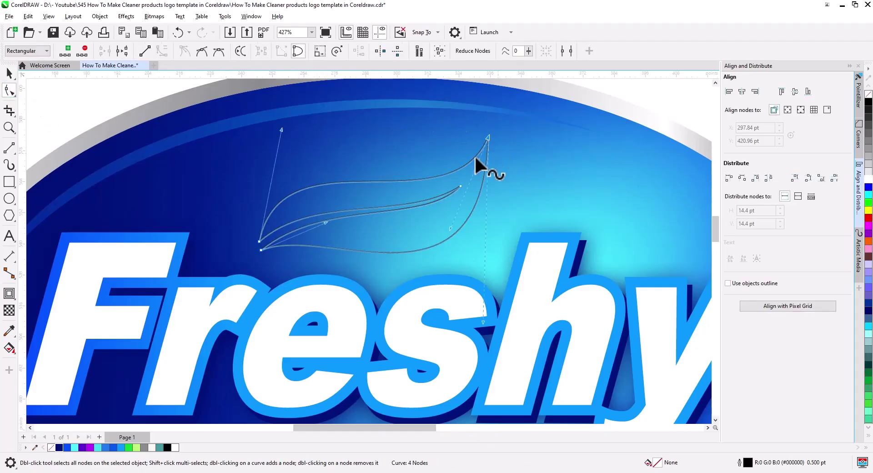
left_click_drag(489, 136, 487, 130)
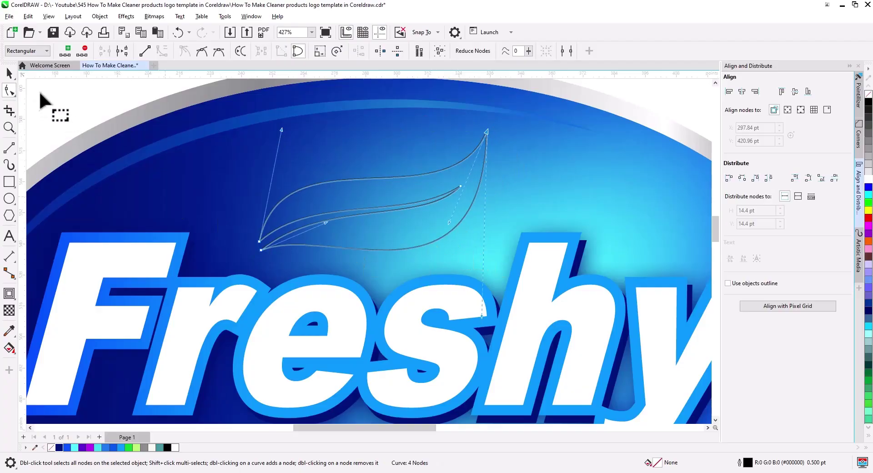
left_click(9, 74)
Give the leaf a green gradient fill with a light-green midpoint.
left_click(9, 348)
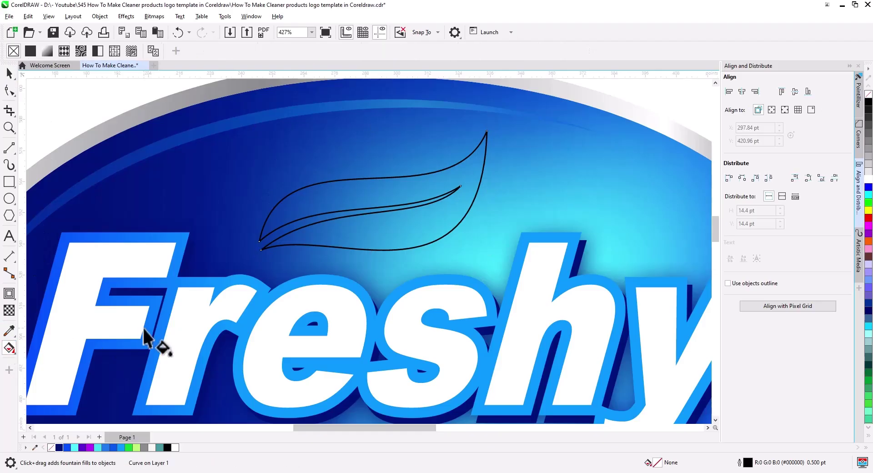
left_click_drag(276, 241, 479, 158)
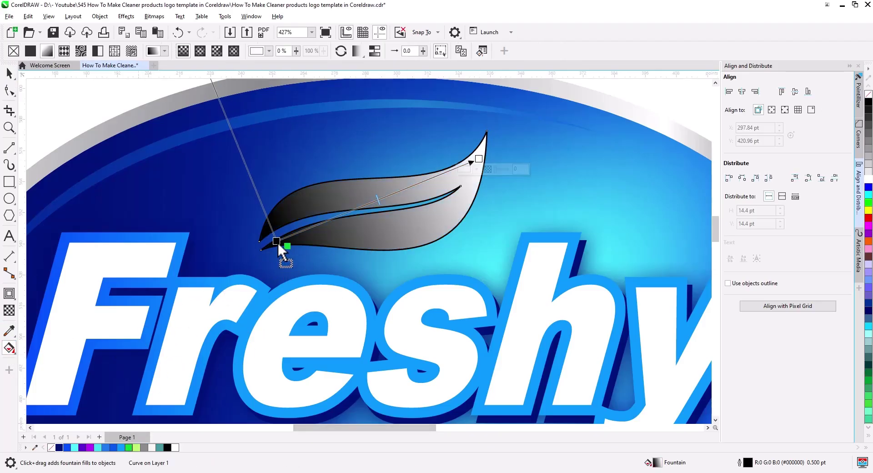
left_click_drag(277, 241, 277, 241)
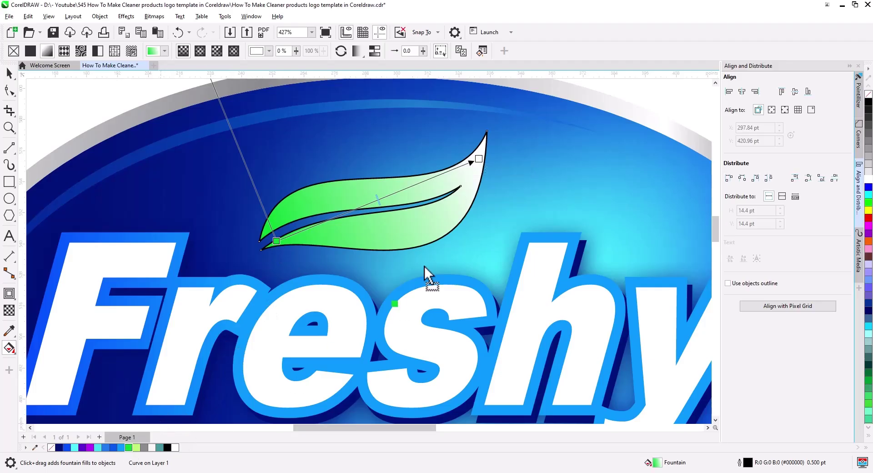
left_click_drag(479, 160, 479, 159)
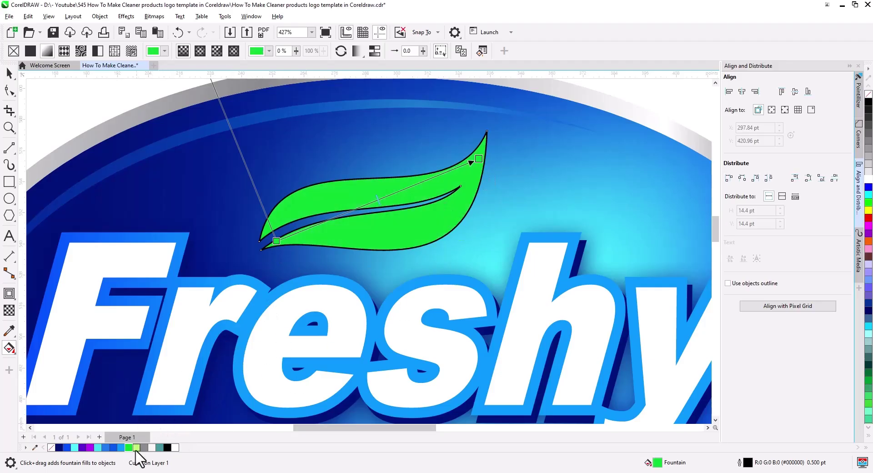
left_click_drag(375, 205, 376, 206)
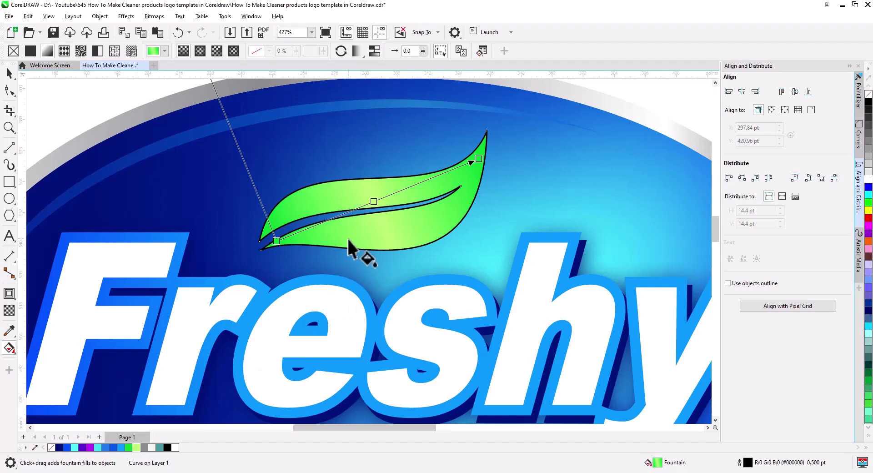
scroll(363, 263, "down", 2)
left_click(10, 72)
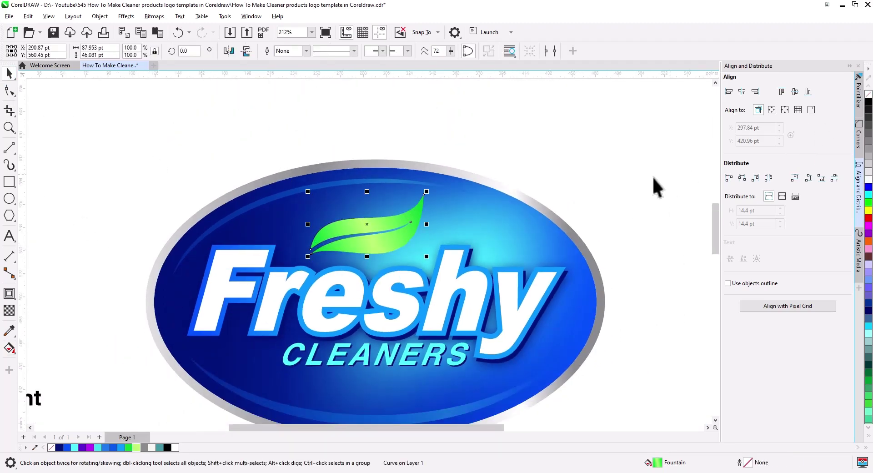
left_click(637, 182)
left_click(379, 247)
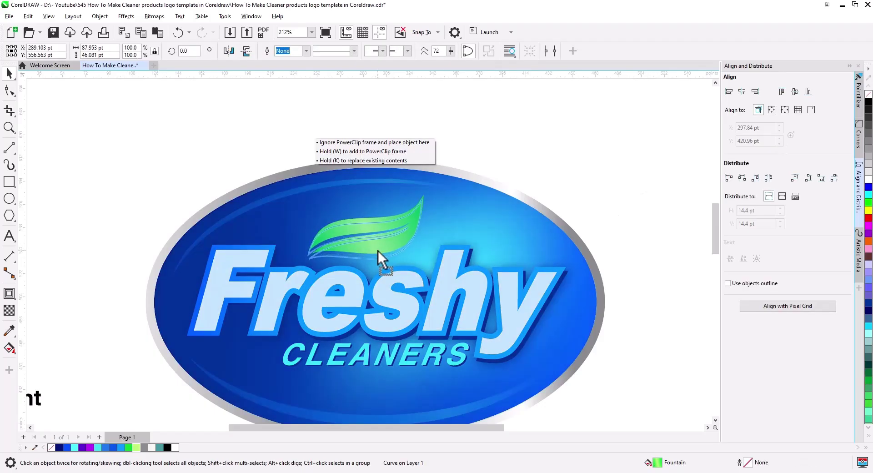
scroll(378, 246, "up", 3)
scroll(379, 248, "up", 1)
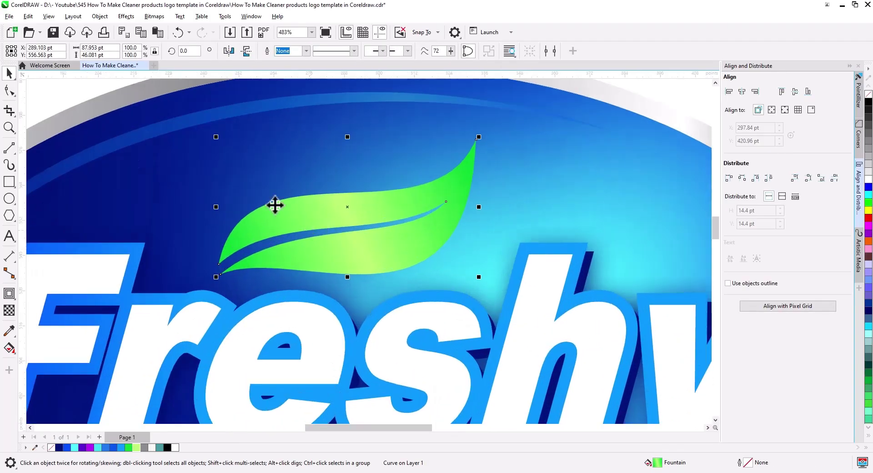
Reshape the leaf's left edge and top tip curve with the Shape tool.
left_click(9, 90)
left_click(219, 263)
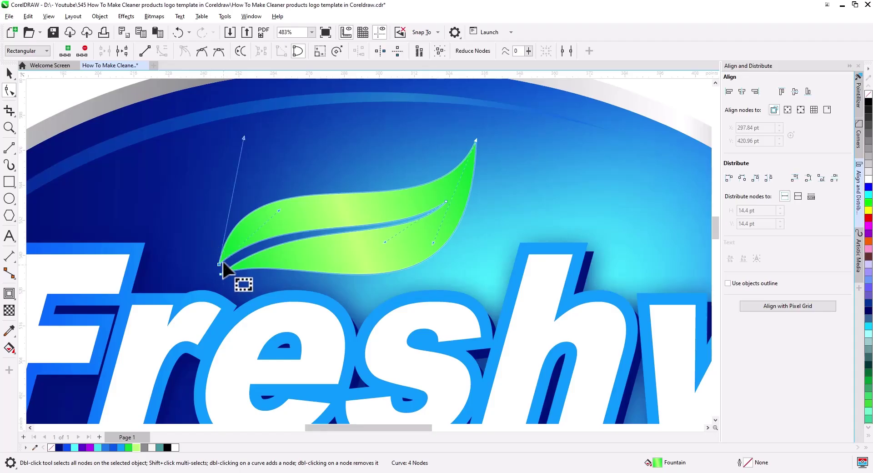
left_click_drag(243, 136, 258, 110)
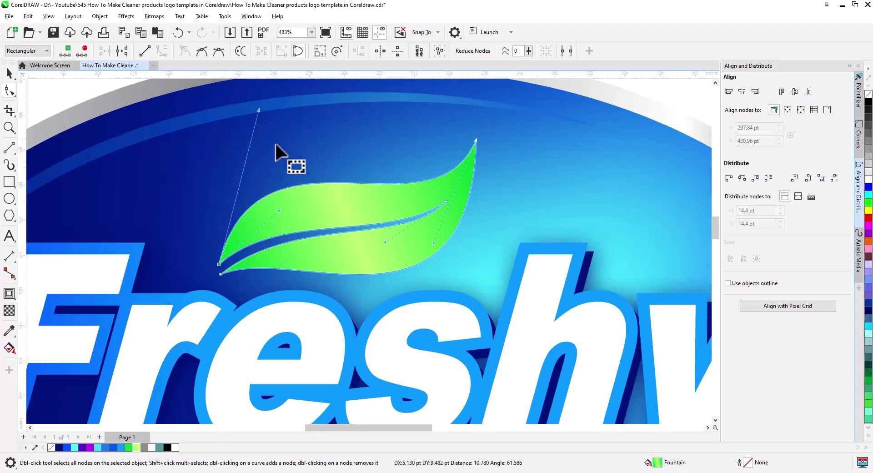
left_click_drag(476, 140, 475, 369)
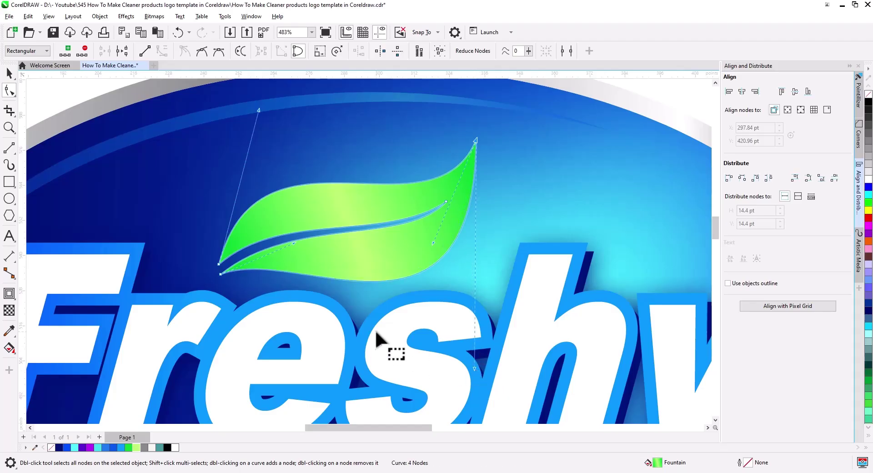
Reshape the leaf's inner crease into a smooth sweeping curve, then zoom out.
left_click(448, 204)
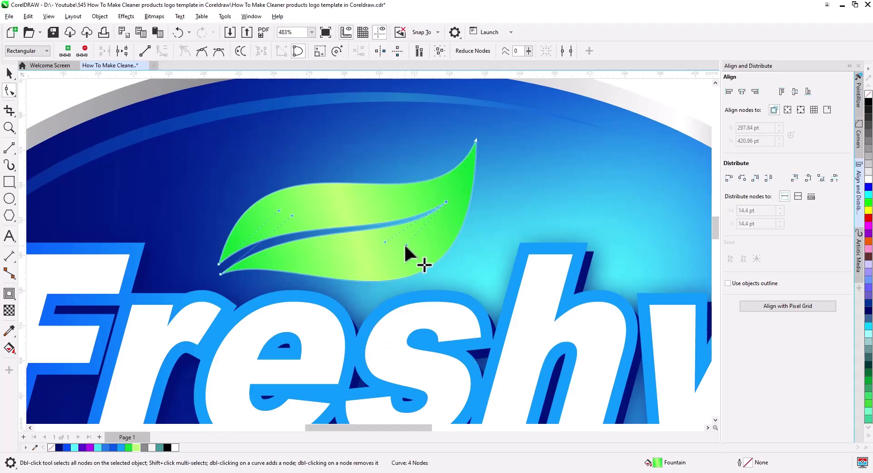
left_click_drag(402, 266, 400, 269)
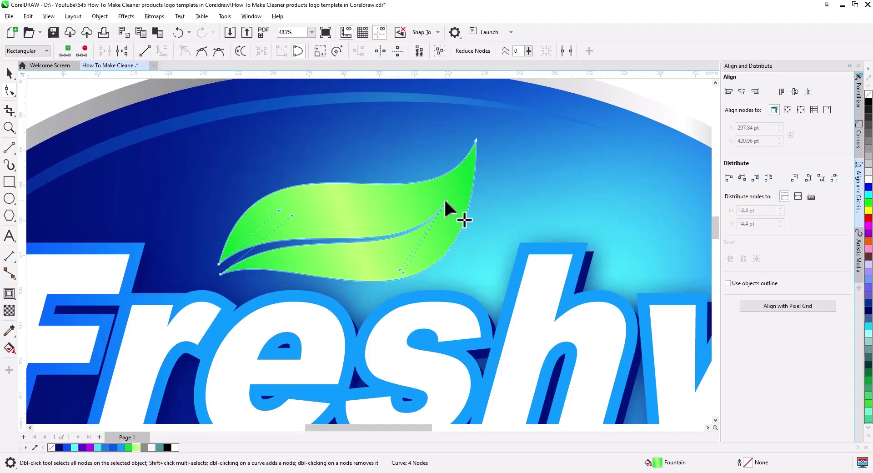
left_click_drag(293, 252, 300, 243)
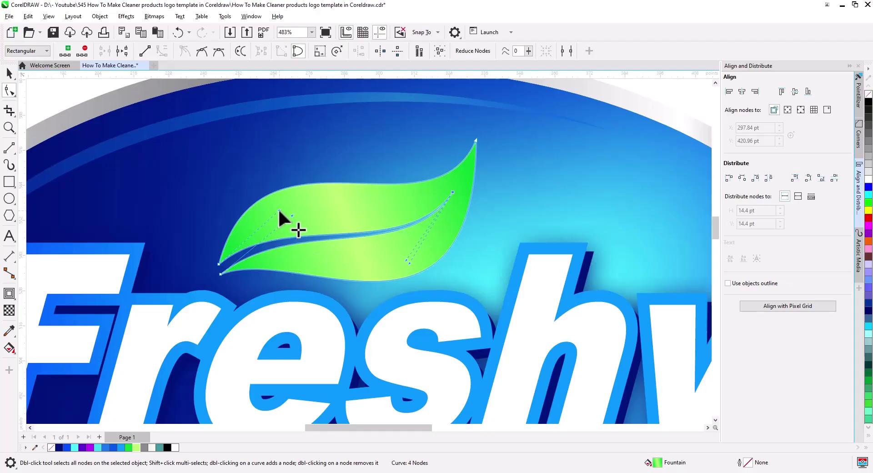
left_click_drag(280, 212, 276, 201)
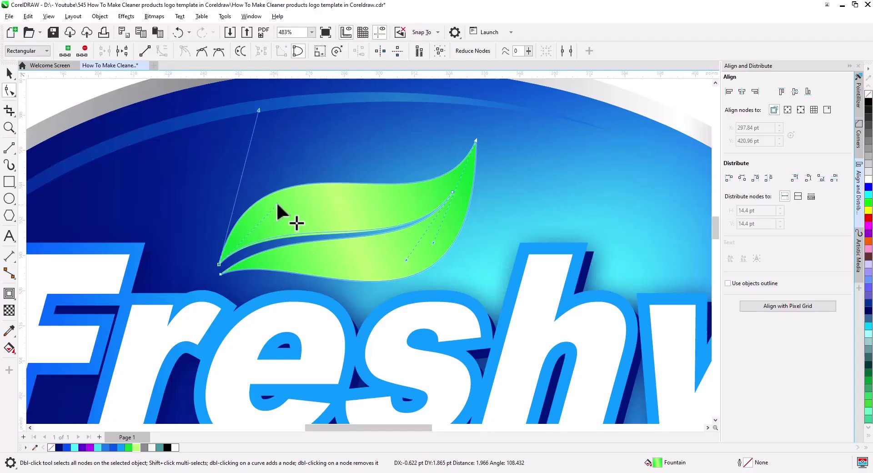
left_click(220, 274)
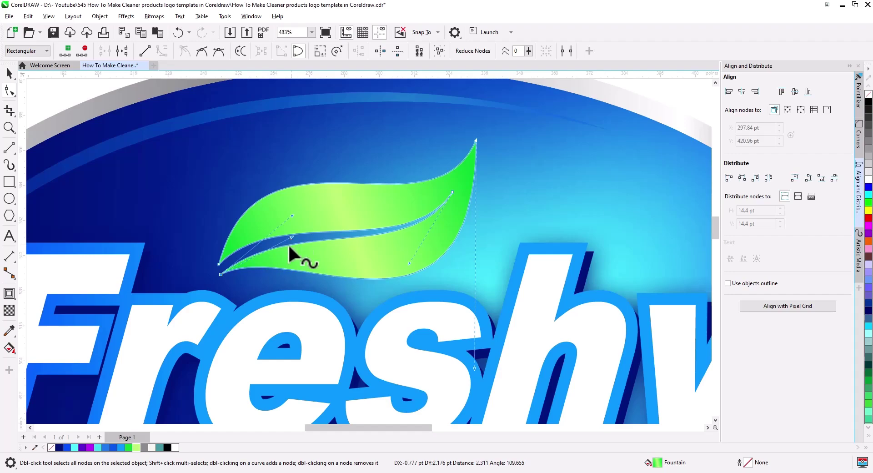
key("ctrl+z")
left_click_drag(287, 219, 291, 210)
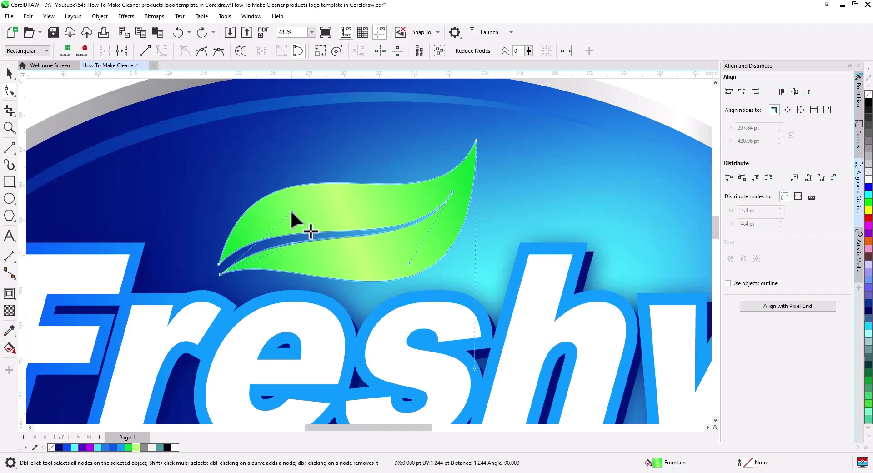
key("space")
scroll(269, 193, "down", 2)
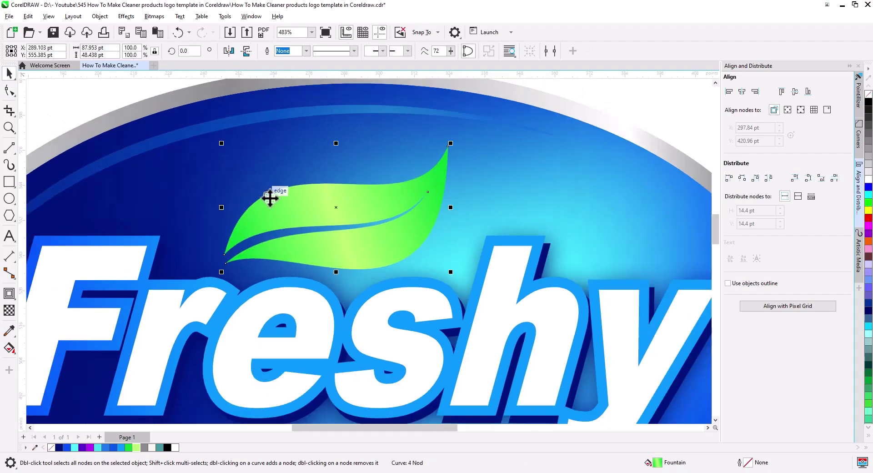
scroll(248, 232, "down", 2)
scroll(282, 234, "down", 1)
scroll(333, 236, "down", 1)
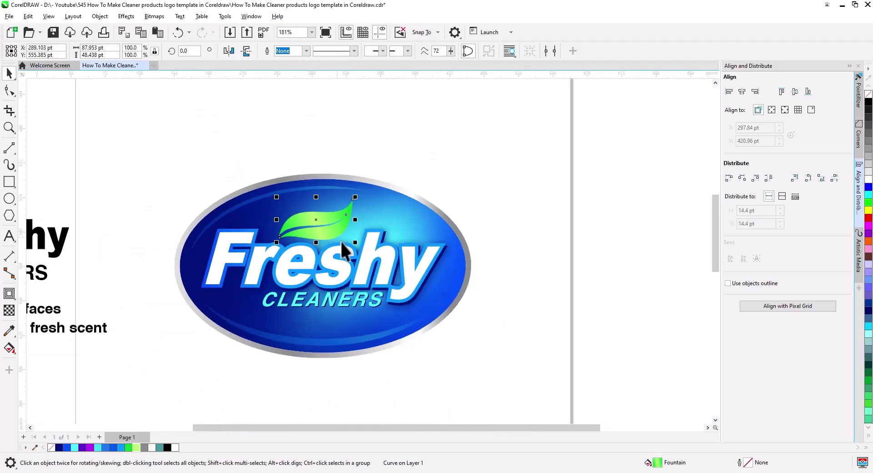
Copy the blue oval down and right, giving the copy a thin black outline.
left_click(551, 293)
left_click_drag(456, 318, 478, 275)
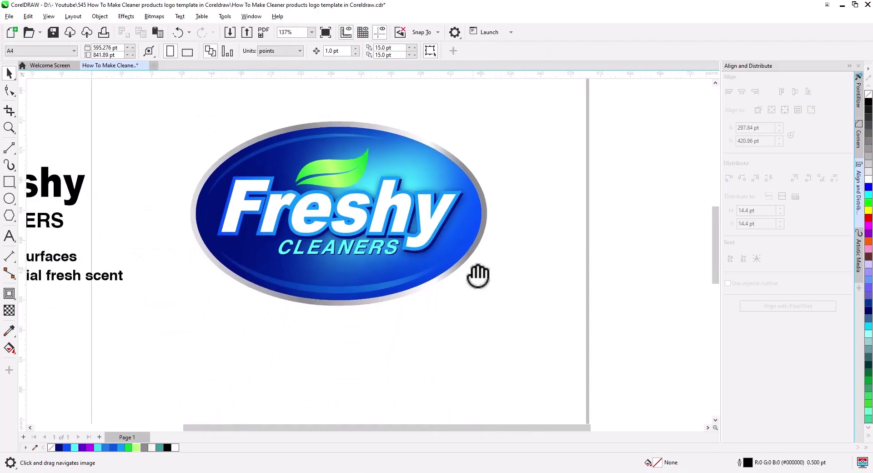
left_click(461, 238)
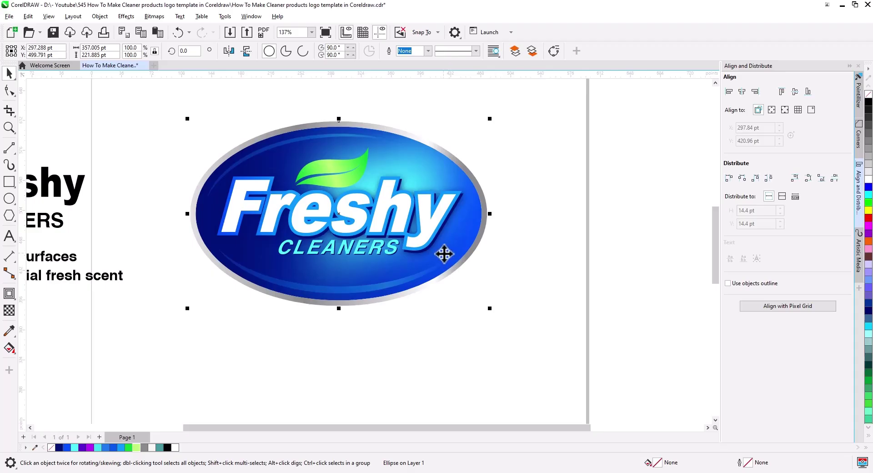
left_click_drag(445, 254, 605, 333)
left_click(617, 354)
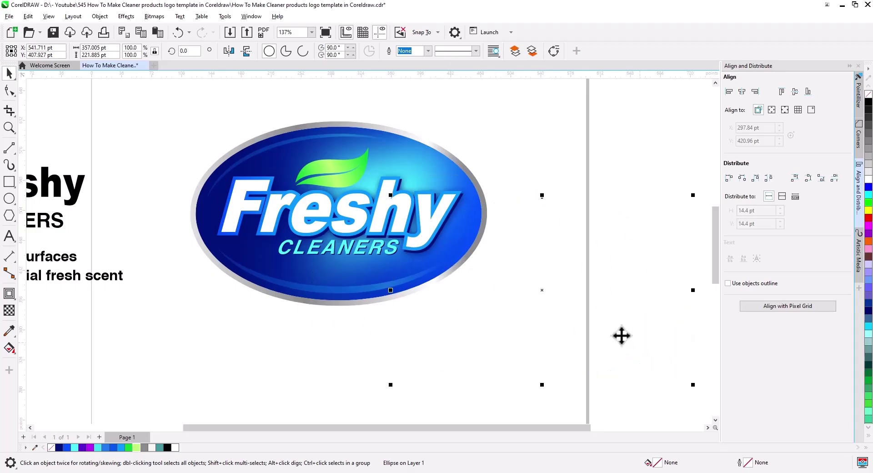
right_click(868, 102)
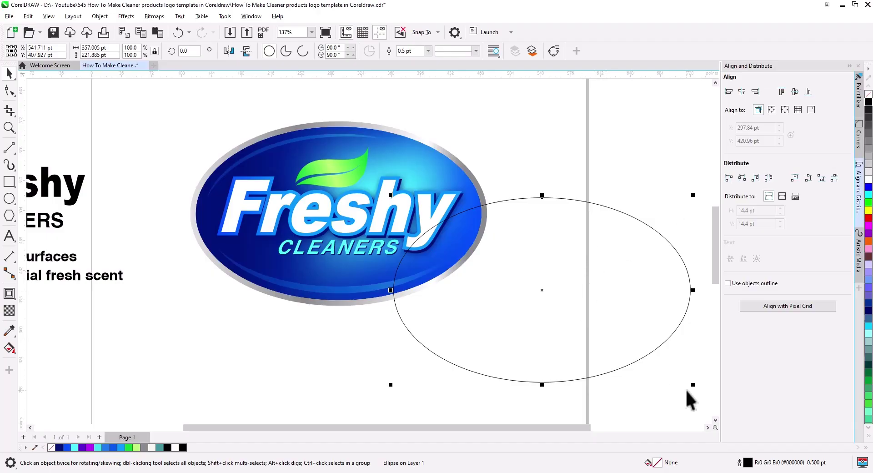
scroll(694, 387, "right", 2)
scroll(686, 399, "right", 3)
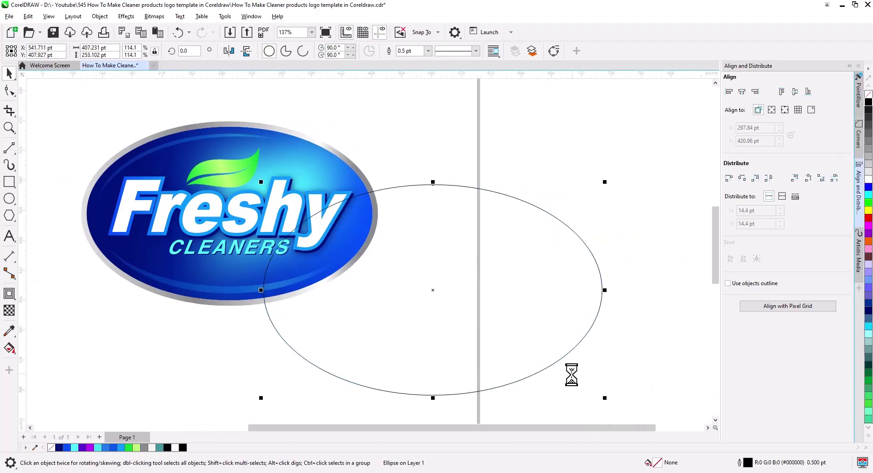
Tilt the copied oval about 10.8° and move it over the badge's lower half.
left_click(441, 327)
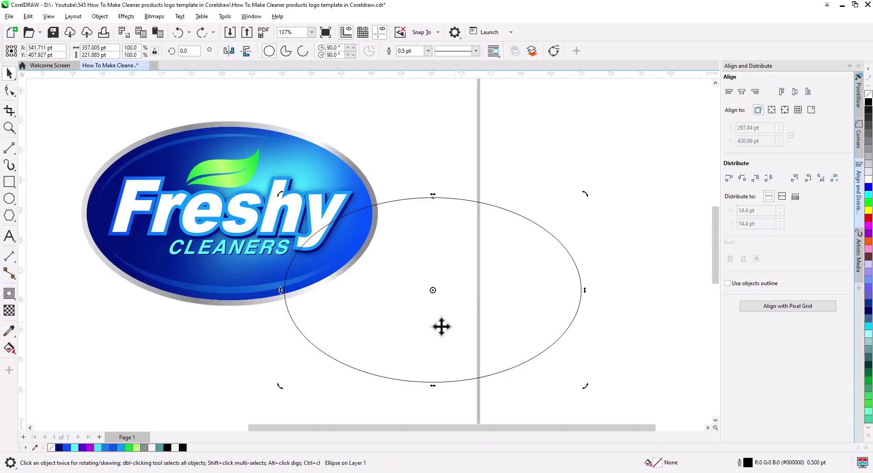
left_click_drag(282, 386, 318, 415)
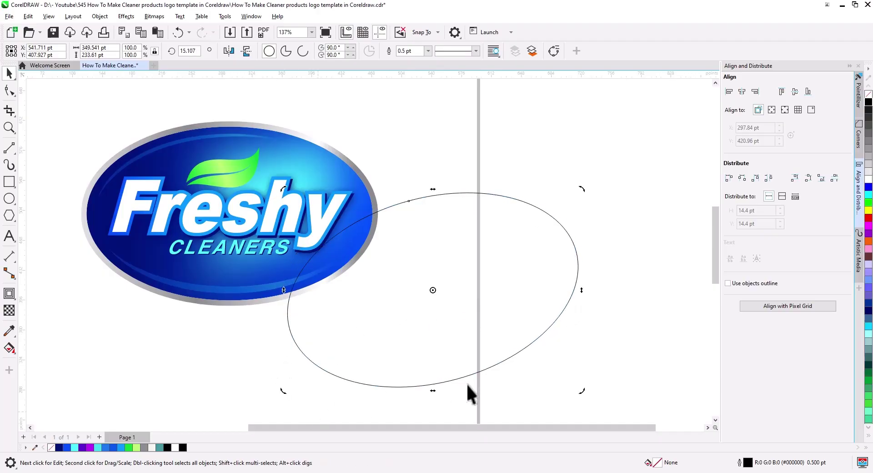
scroll(577, 356, "left", 2)
mouse_move(609, 278)
left_mouse_down()
mouse_move(483, 309)
mouse_move(416, 262)
left_mouse_up()
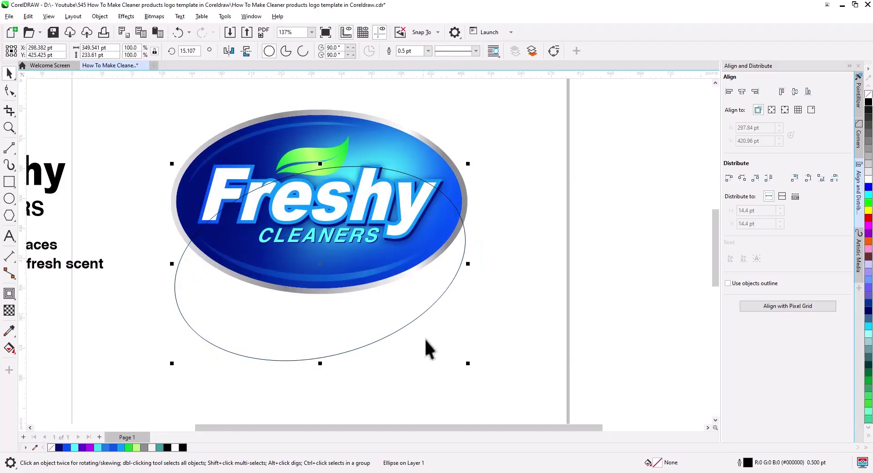
left_click_drag(171, 364, 169, 351)
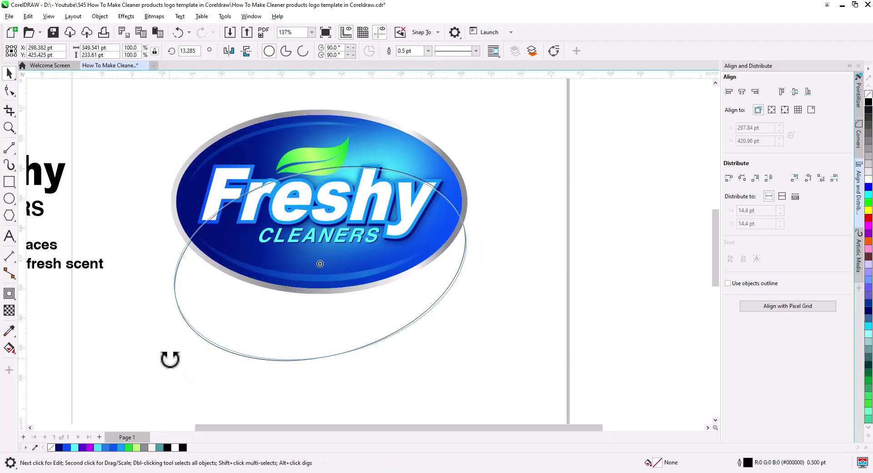
left_click_drag(437, 291, 434, 269)
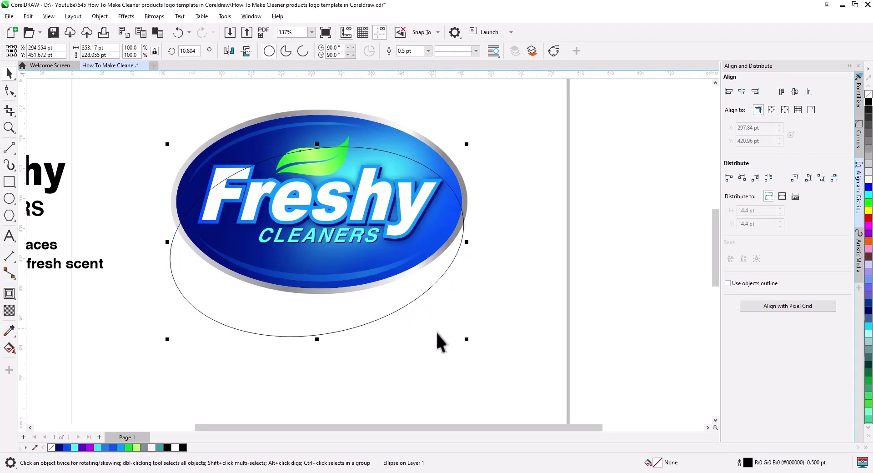
Give the tilted oval a fountain fill with purple on both gradient ends.
left_click(10, 348)
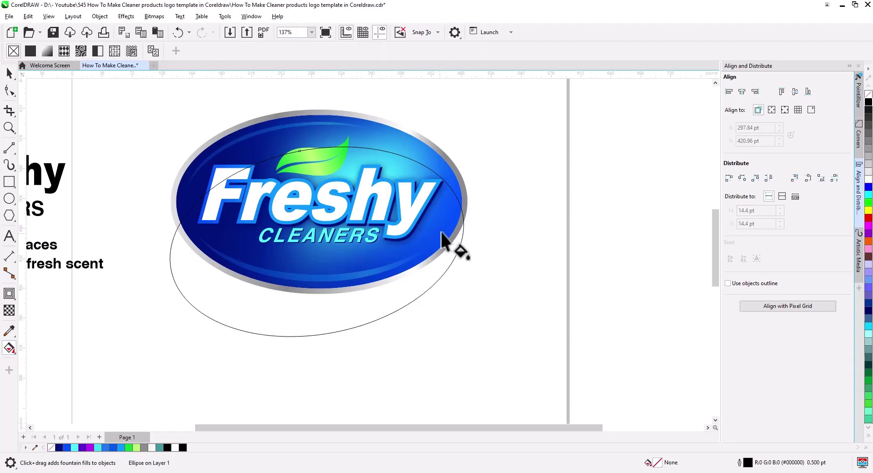
left_click_drag(453, 215, 181, 283)
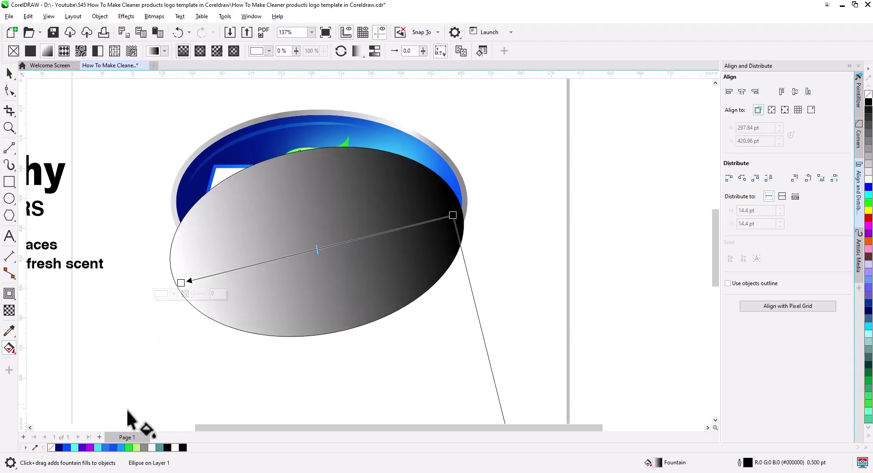
left_click_drag(84, 447, 453, 215)
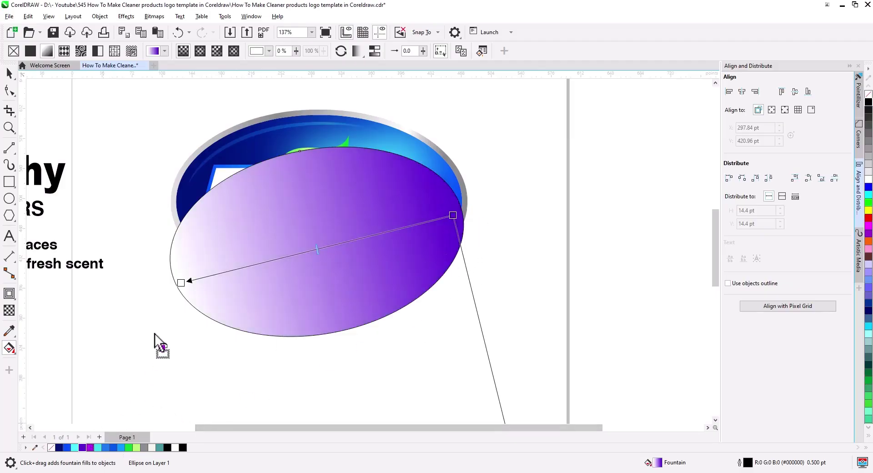
mouse_move(154, 334)
left_mouse_down()
mouse_move(181, 283)
mouse_move(227, 274)
left_mouse_up()
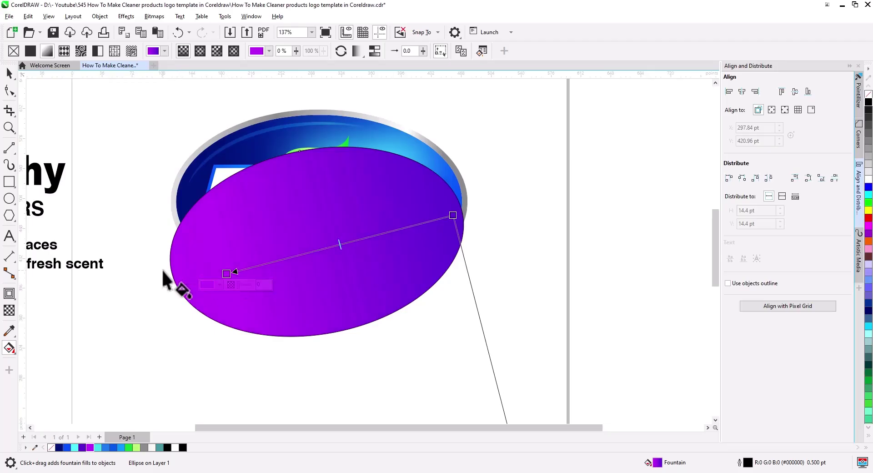
Send the purple oval to the back, scale it to 95.7%, and reposition it below the badge.
left_click(8, 73)
right_click(318, 307)
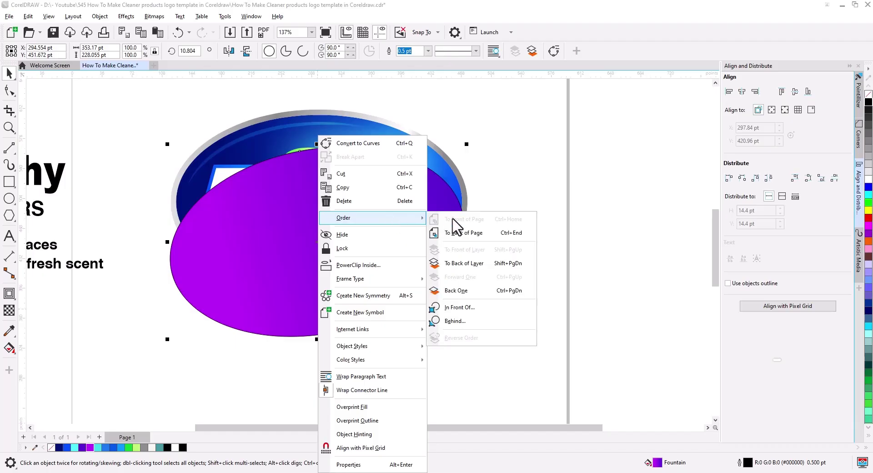
left_click(466, 234)
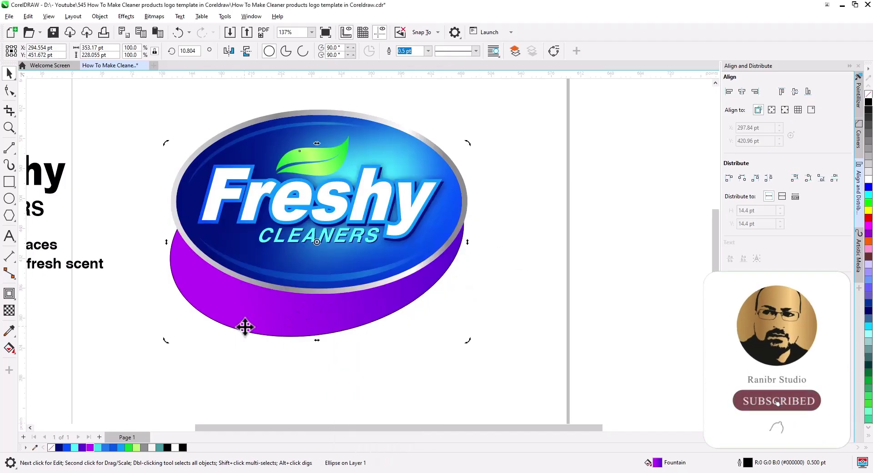
left_click_drag(167, 339, 177, 328)
left_click(245, 313)
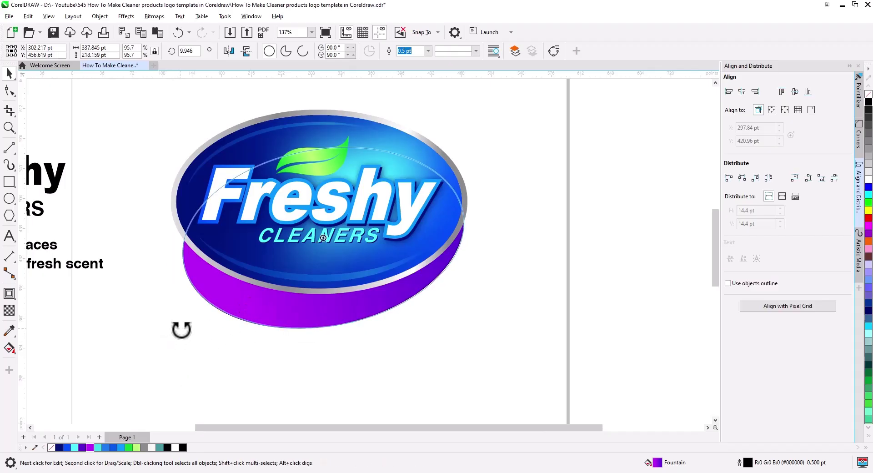
left_click(324, 311)
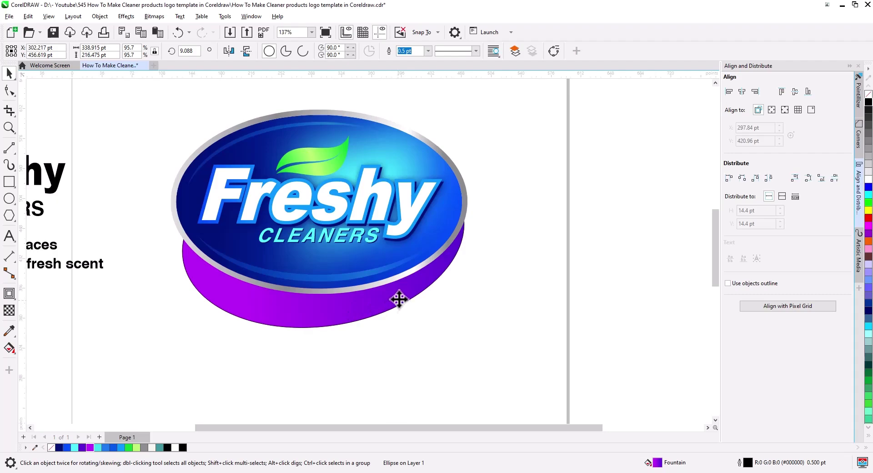
left_click_drag(399, 299, 400, 293)
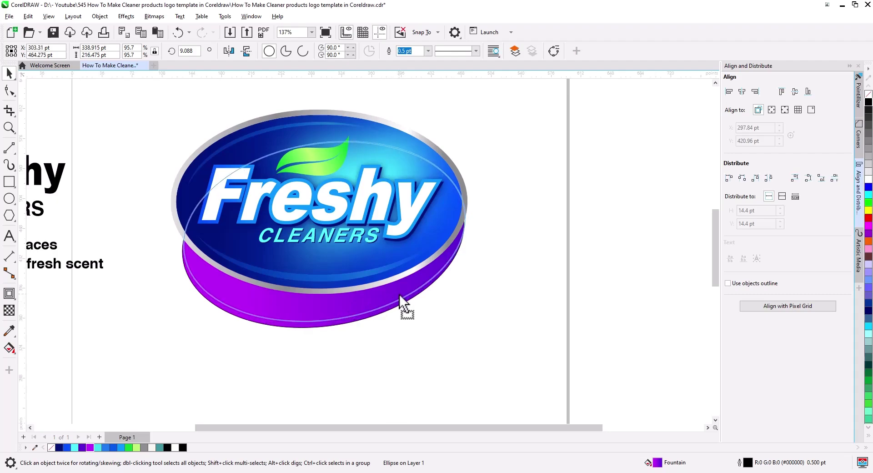
scroll(373, 319, "up", 2)
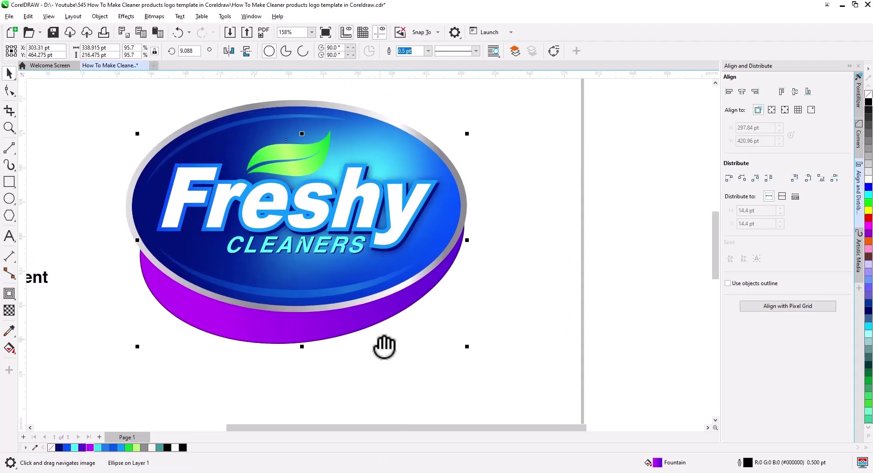
scroll(373, 334, "down", 1)
scroll(378, 335, "down", 1)
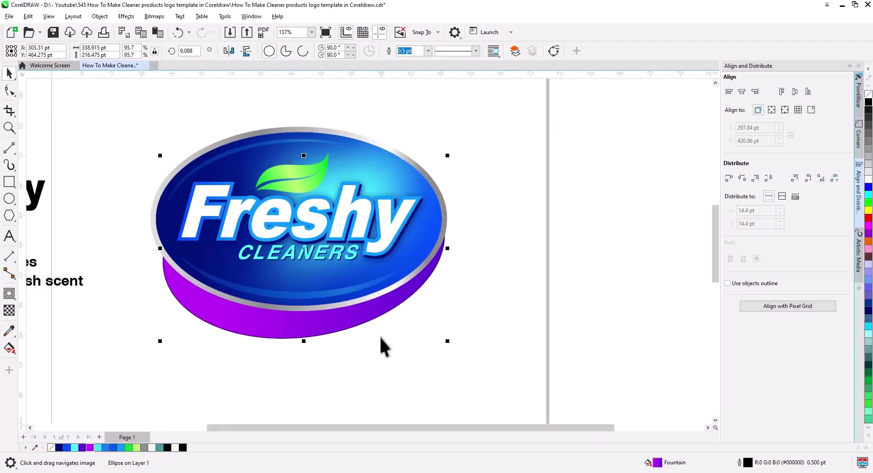
Add a 5.5 pt outside contour around the purple band and break it apart.
left_click(8, 294)
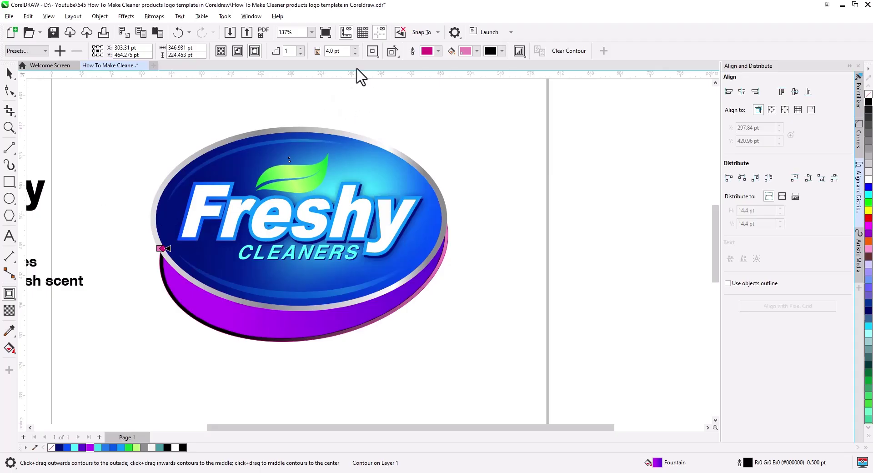
left_click(356, 49)
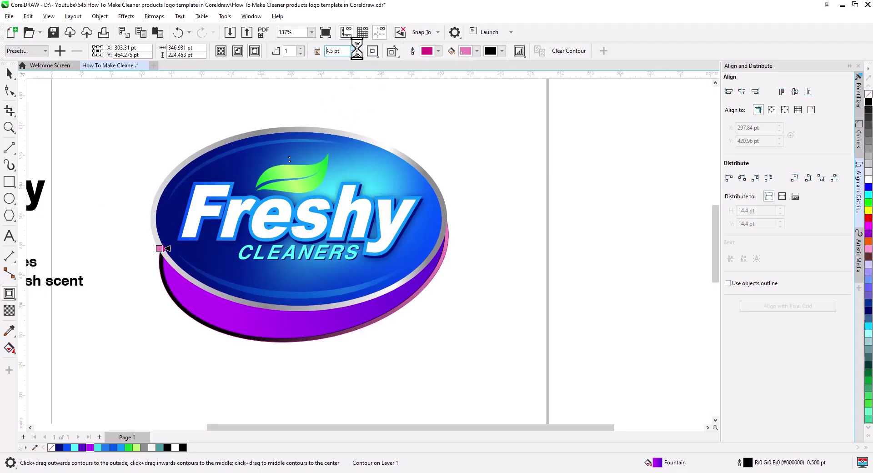
left_click(356, 48)
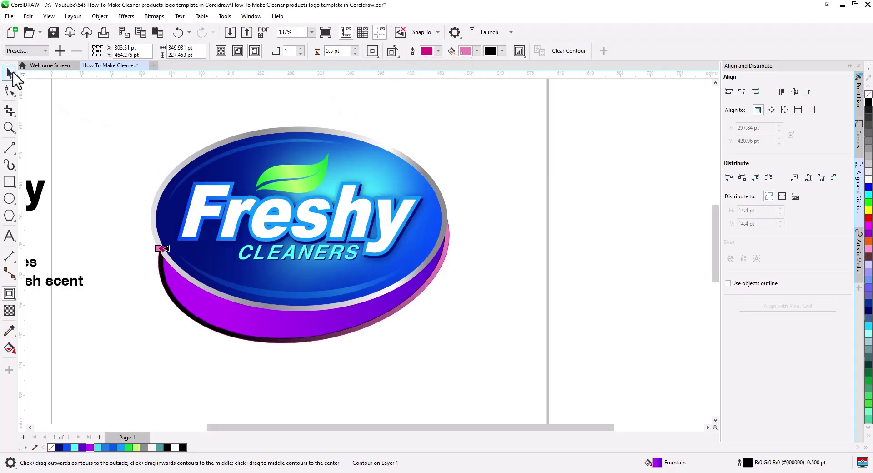
left_click(10, 73)
right_click(329, 341)
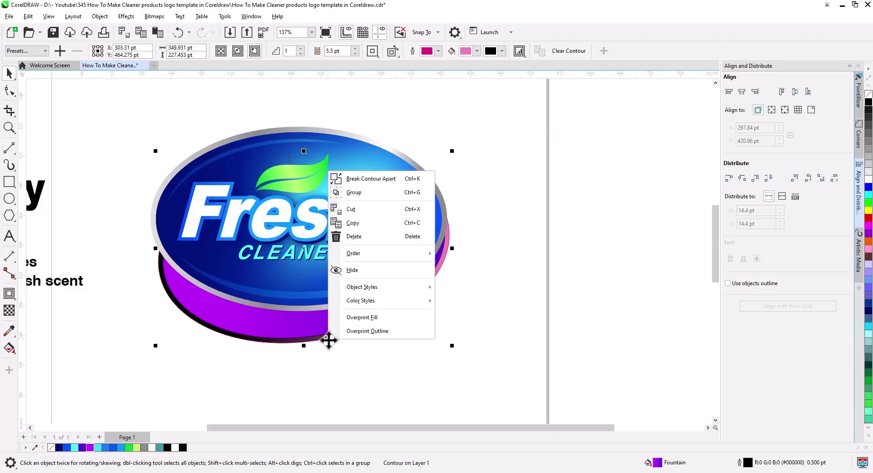
key("Escape")
scroll(471, 330, "up", 2)
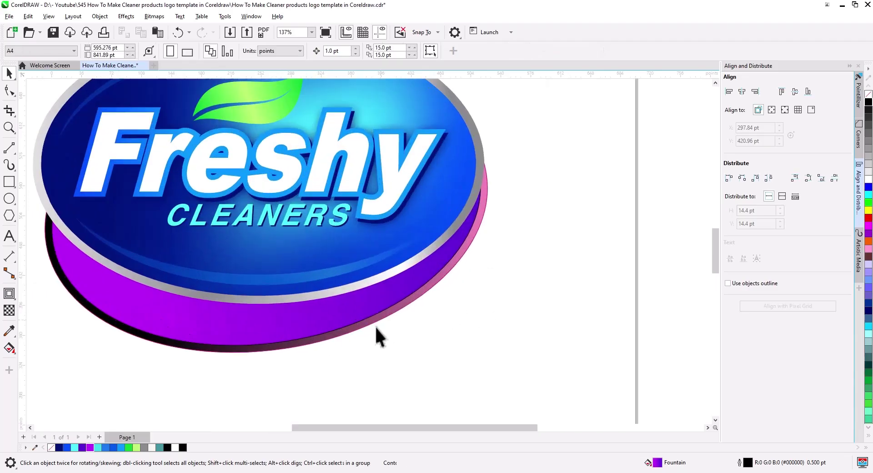
scroll(377, 334, "up", 2)
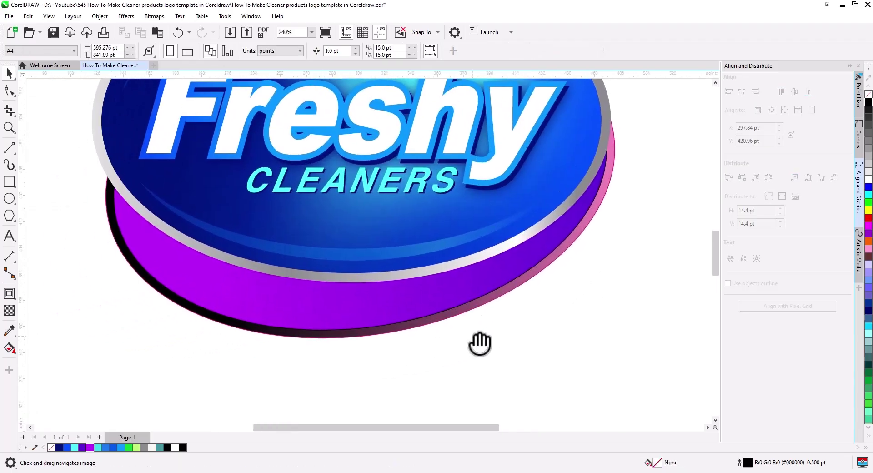
Copy the silver ring's fill onto the band's outer rim via Copy Properties From.
left_click(432, 323)
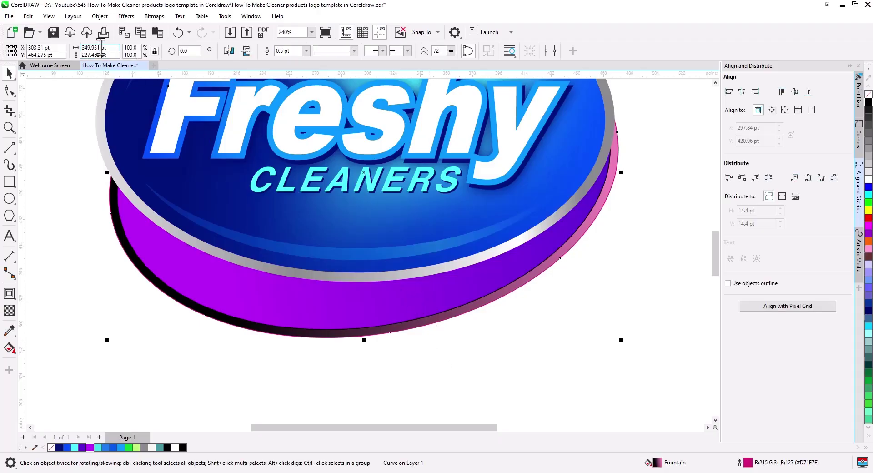
left_click(27, 16)
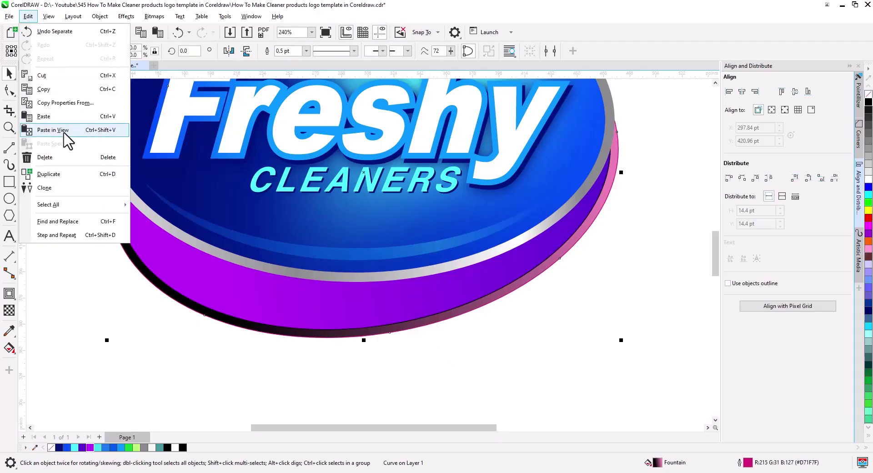
left_click(67, 100)
left_click(442, 256)
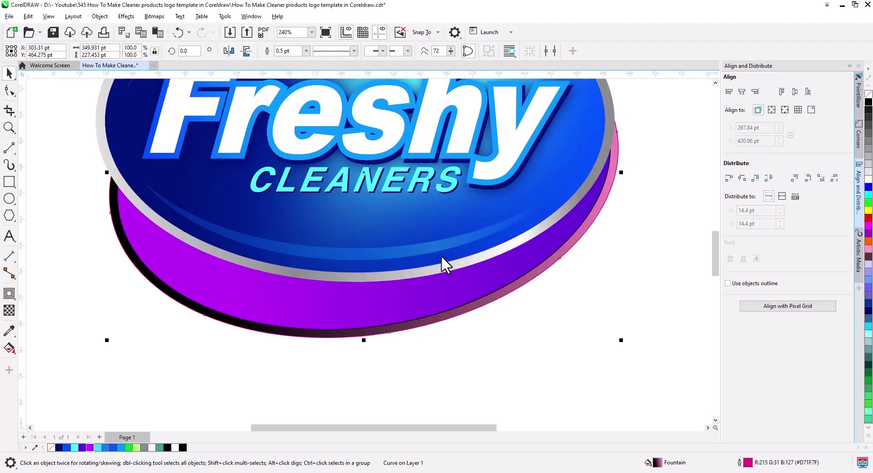
left_click(279, 273)
Group the purple band with its rim and remove the magenta outline.
left_click(469, 368)
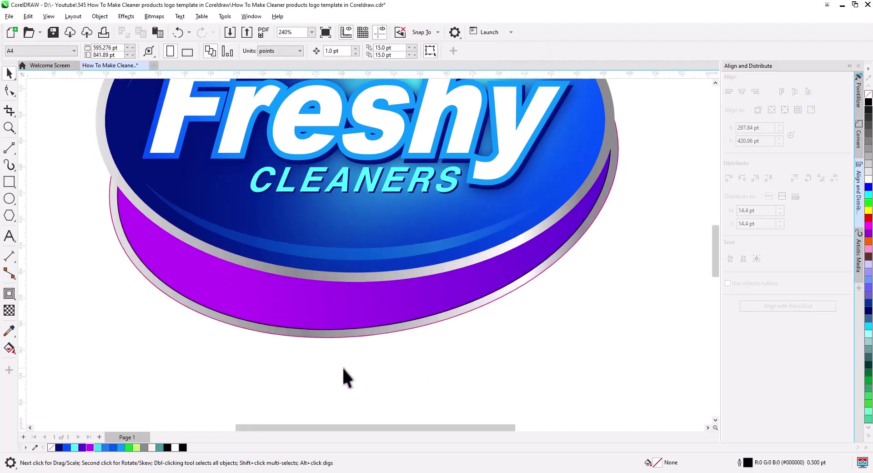
scroll(343, 376, "down", 2)
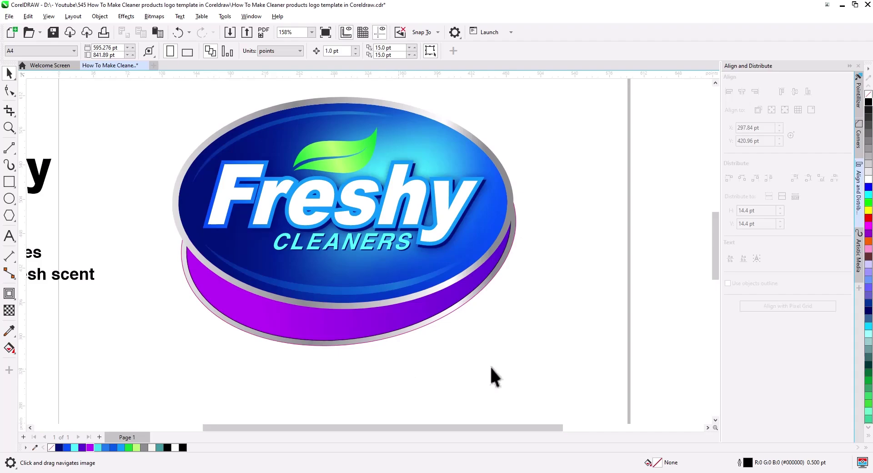
left_click(364, 317)
left_click(300, 346, "shift")
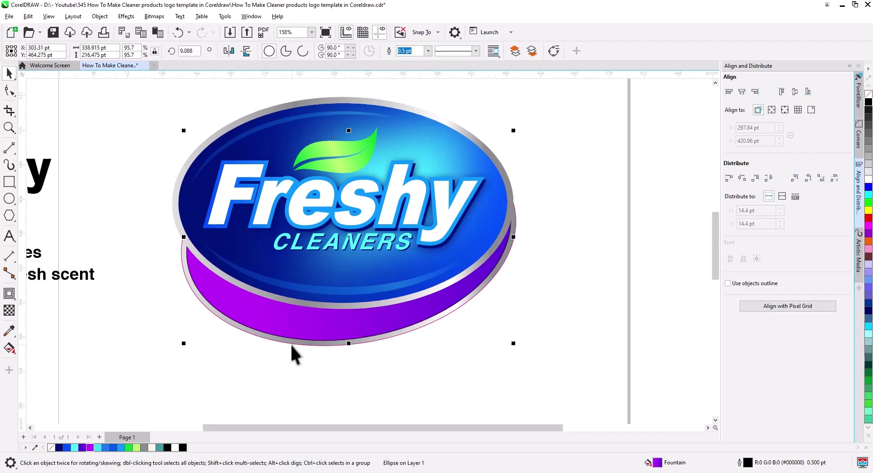
right_click(293, 341)
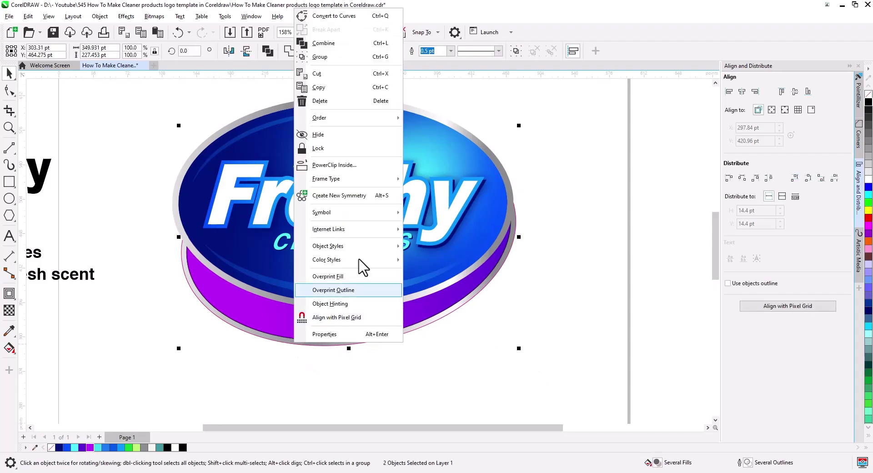
left_click(340, 57)
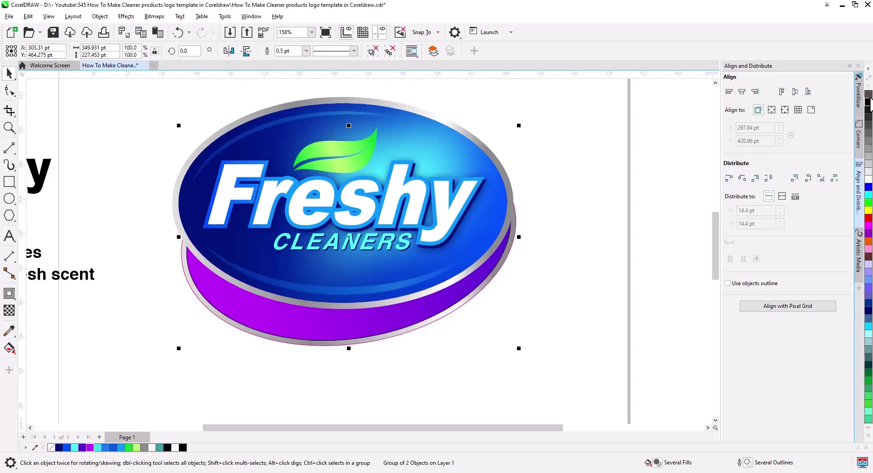
right_click(869, 98)
left_click(376, 344)
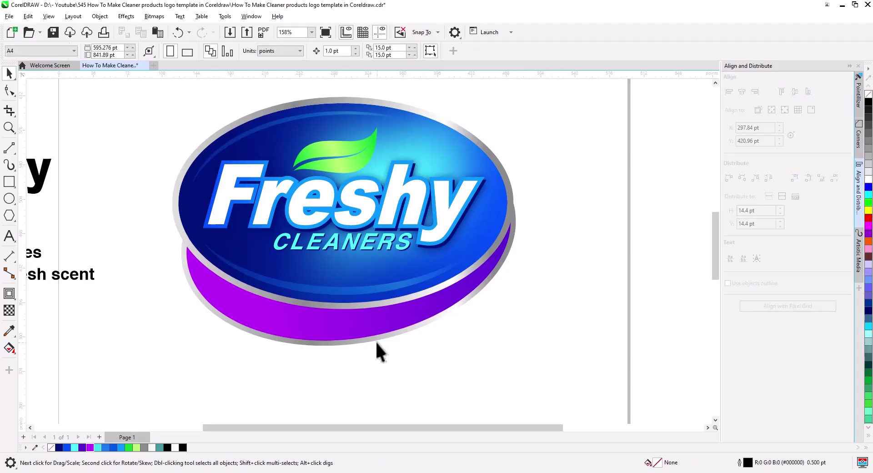
Apply a linear transparency so the band fades out toward the left.
left_click(9, 310)
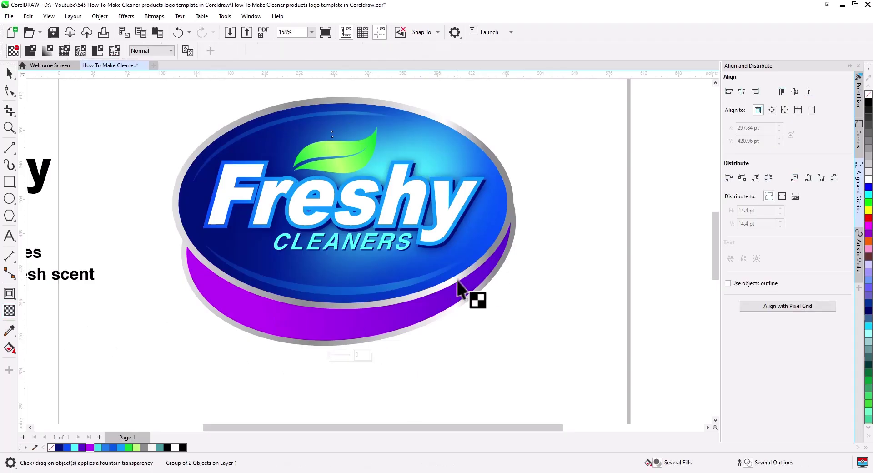
left_click_drag(385, 307, 226, 315)
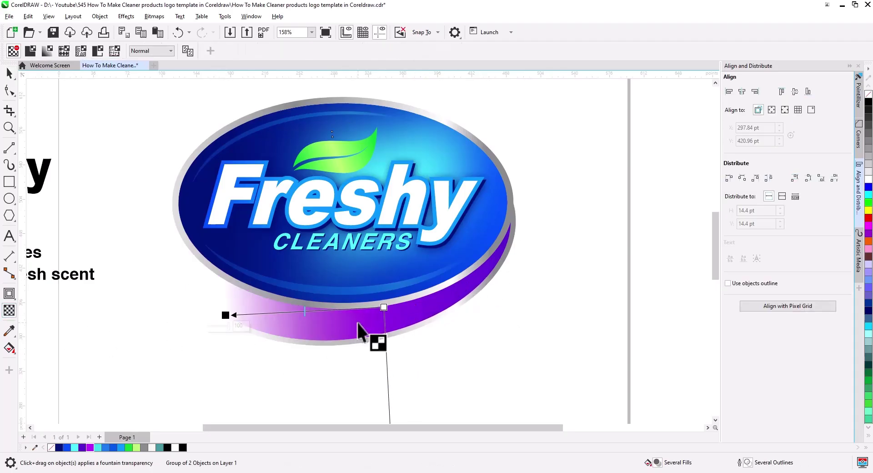
left_click_drag(244, 313, 264, 313)
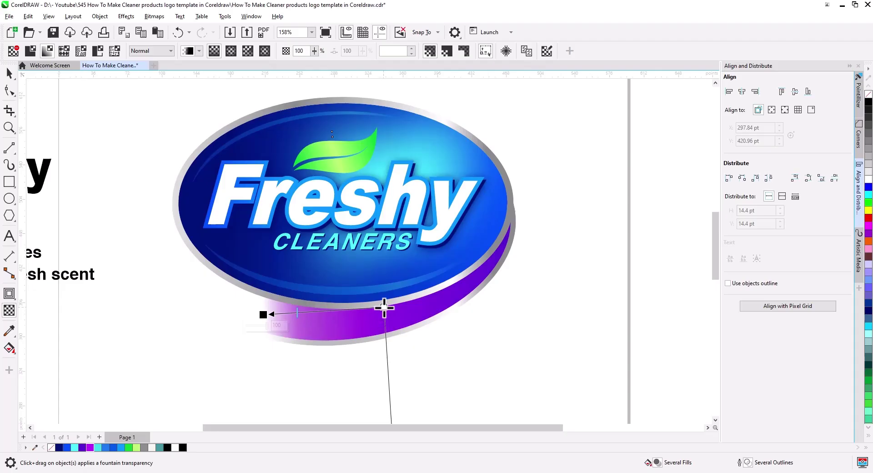
left_click_drag(383, 307, 362, 309)
mouse_move(264, 314)
left_mouse_down()
mouse_move(297, 314)
mouse_move(289, 317)
mouse_move(334, 361)
left_mouse_up()
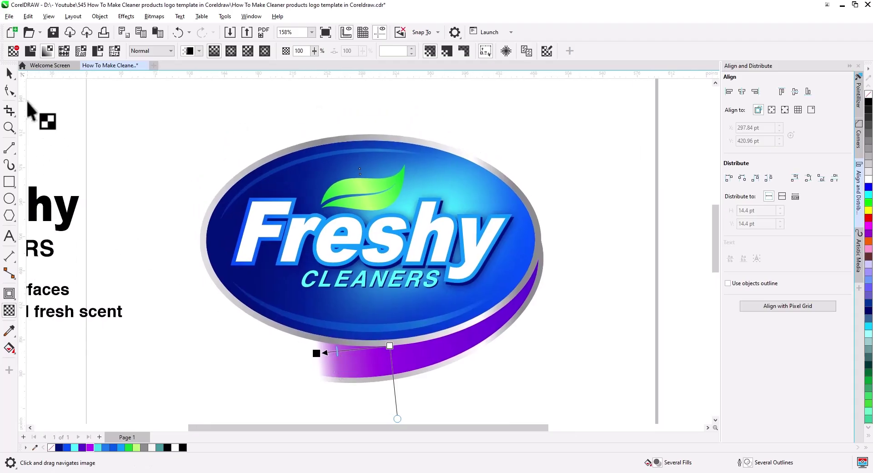
left_click(9, 73)
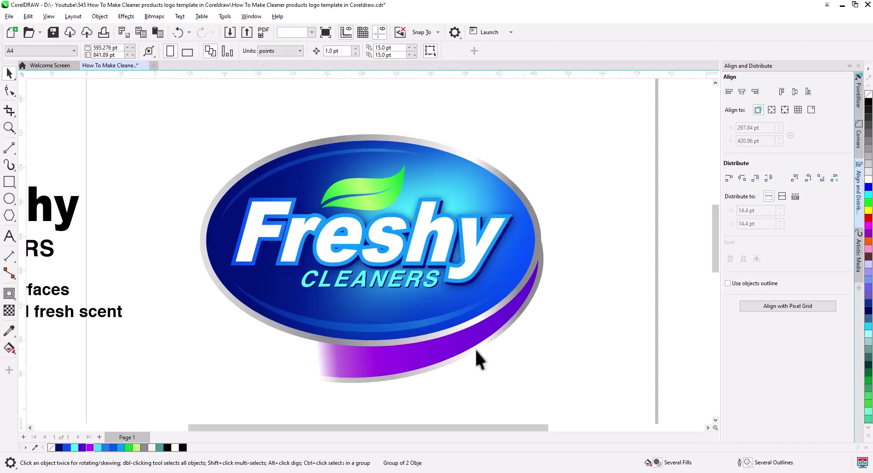
Reposition the gradient start point of the lens ellipse over the logo.
left_click(454, 357)
left_click(10, 349)
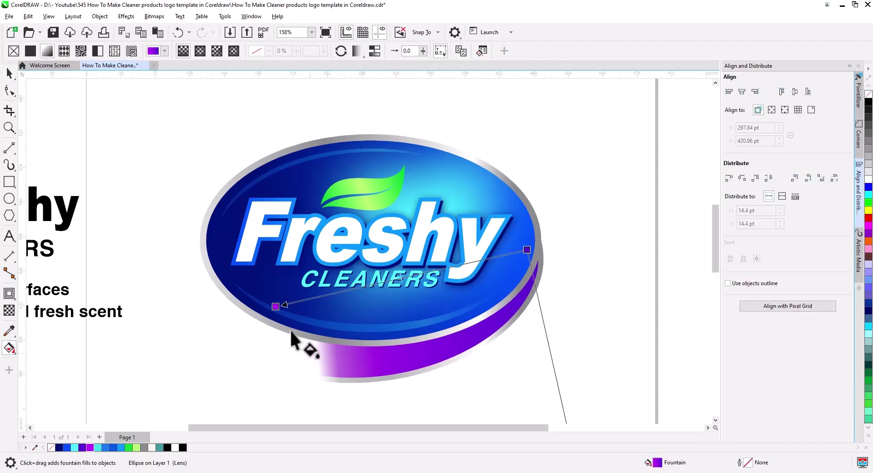
left_click_drag(274, 307, 419, 287)
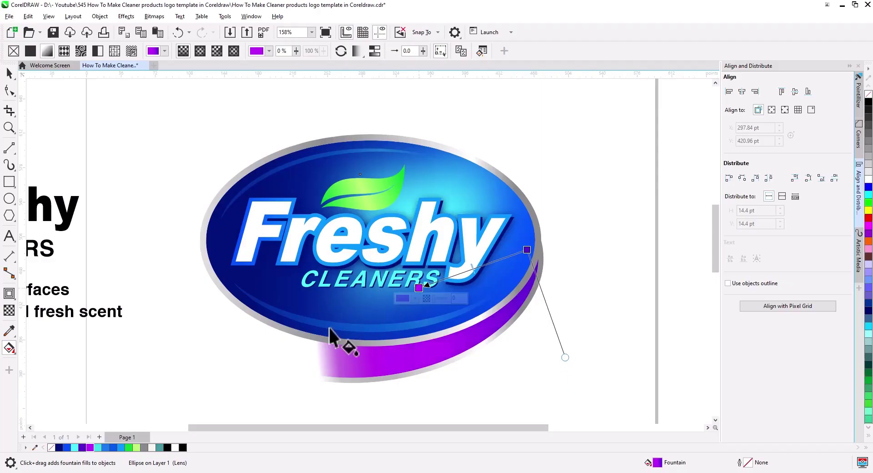
left_click(10, 73)
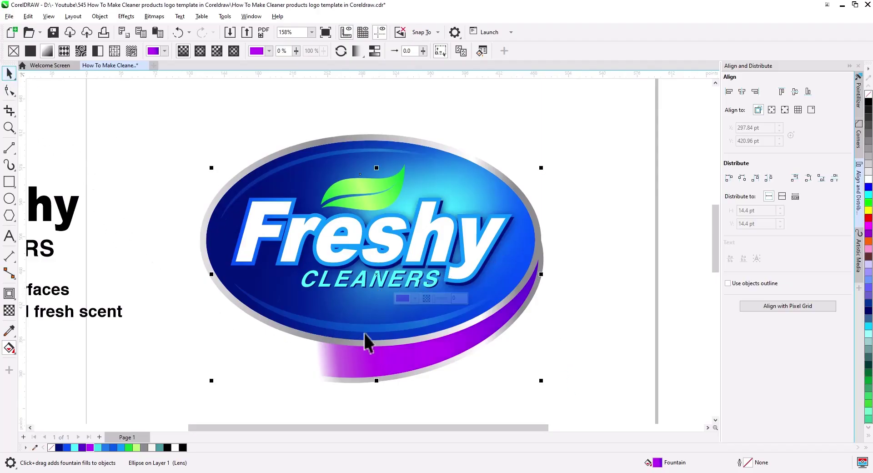
Group the purple band, paste a flipped copy, and move it to the oval's top.
left_click(426, 371, "shift")
right_click(426, 370)
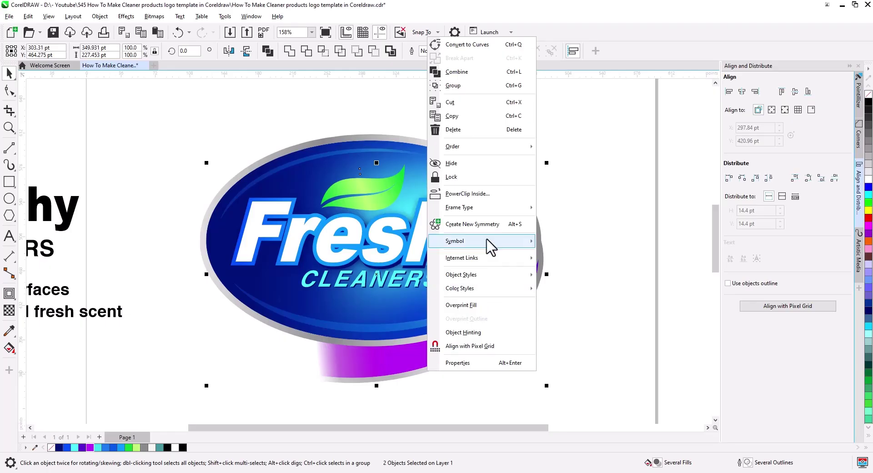
left_click(476, 88)
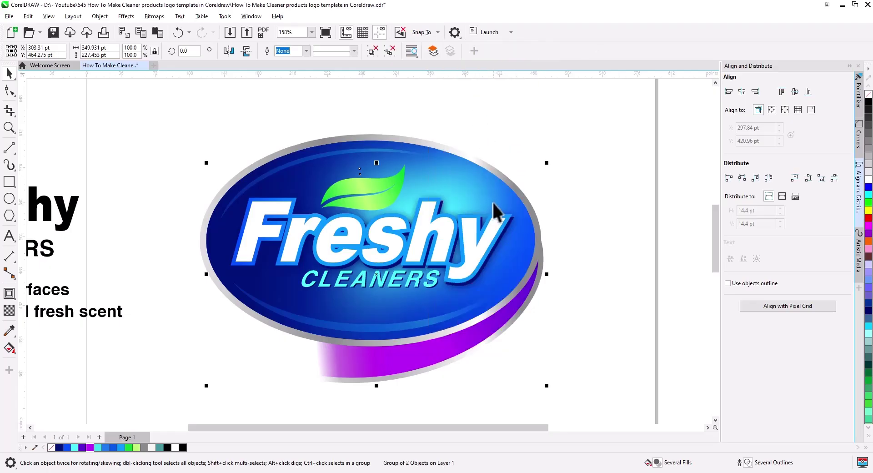
left_click(159, 32)
left_click(229, 51)
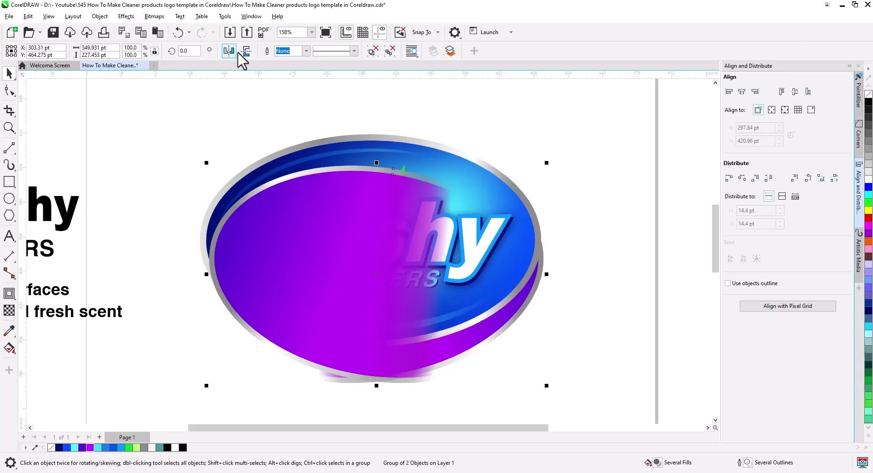
left_click_drag(271, 233, 263, 165)
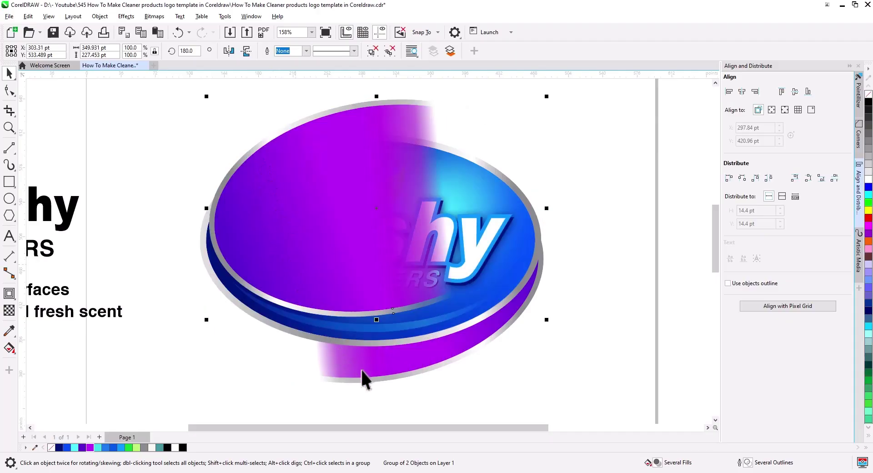
Group the flipped band and send it behind the logo.
right_click(388, 361)
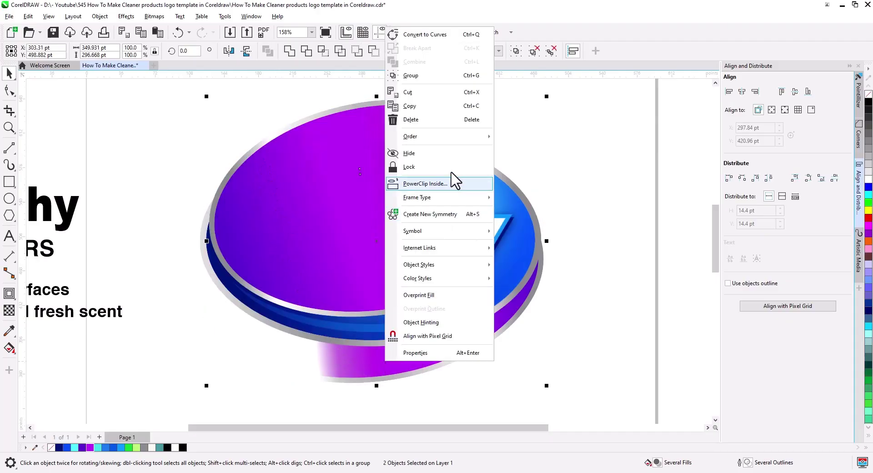
left_click(431, 76)
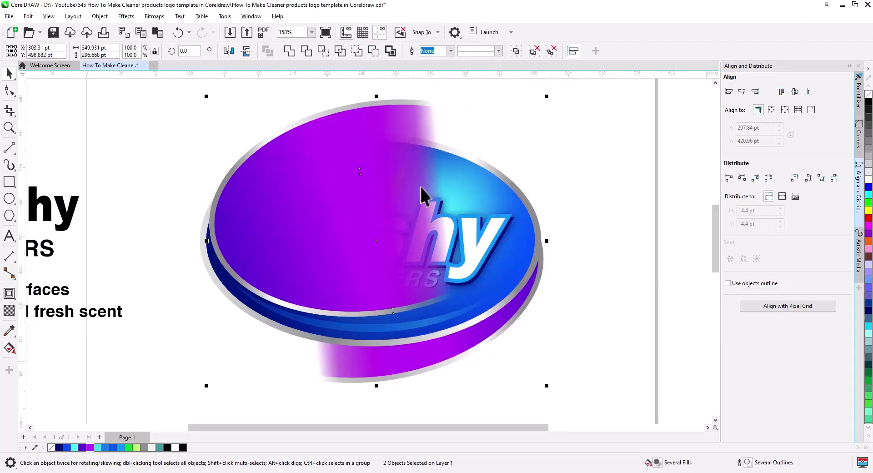
right_click(373, 237)
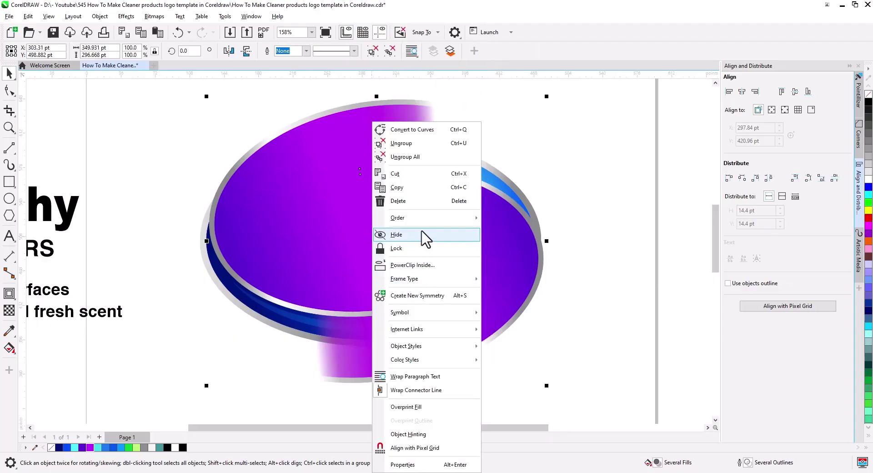
mouse_move(397, 217)
left_click(526, 268)
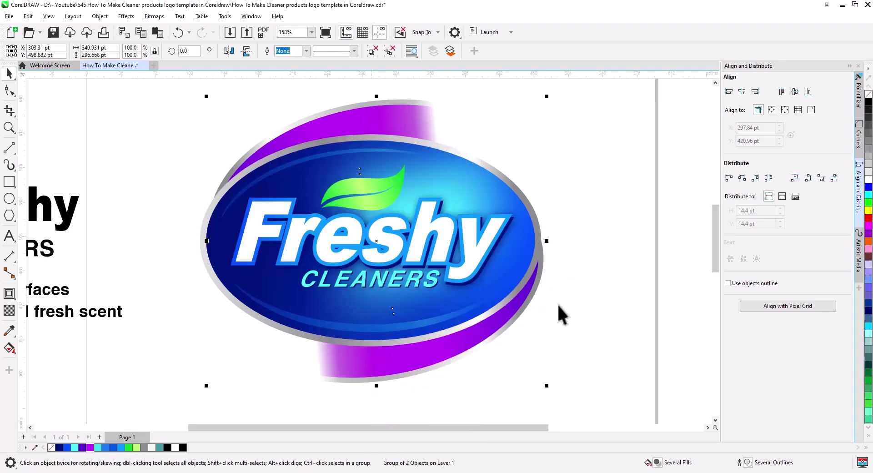
left_click(584, 313)
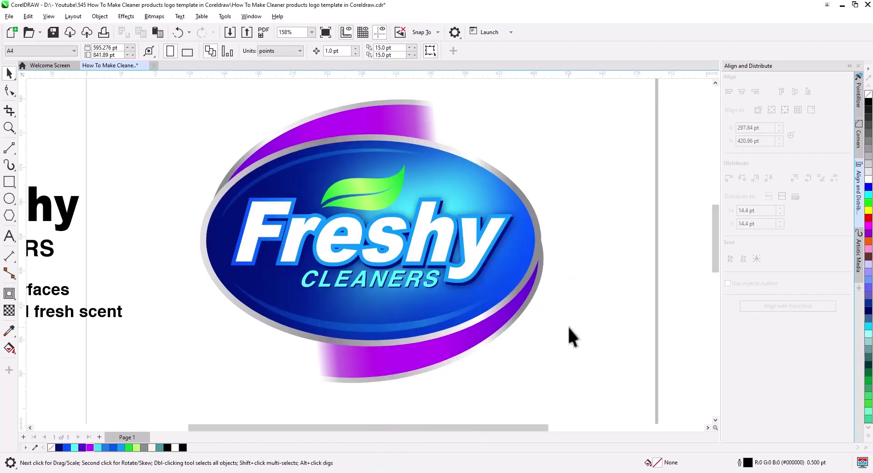
Scale down both tagline lines, 'Clean all surfaces' and 'Antibacterial fresh scent'.
left_click_drag(148, 282, 249, 292)
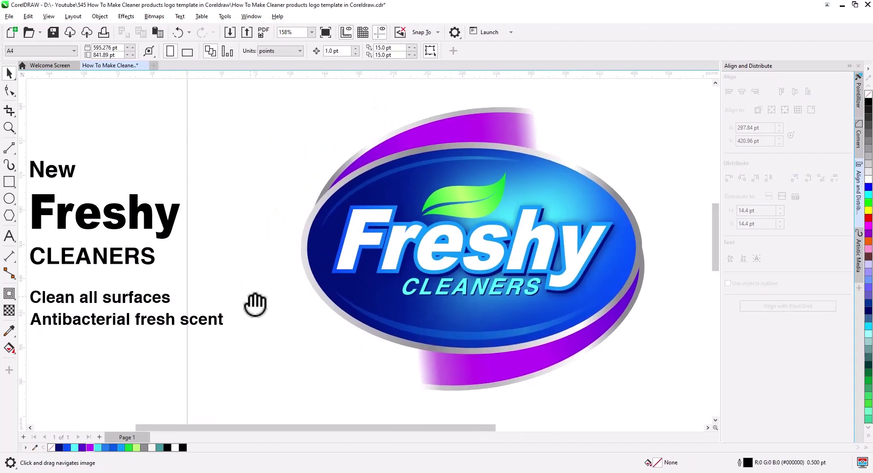
left_click(161, 304)
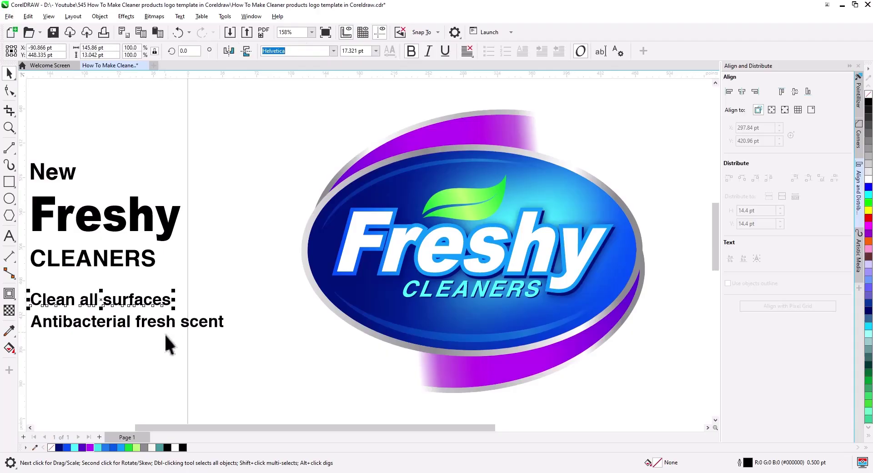
left_click(168, 325, "shift")
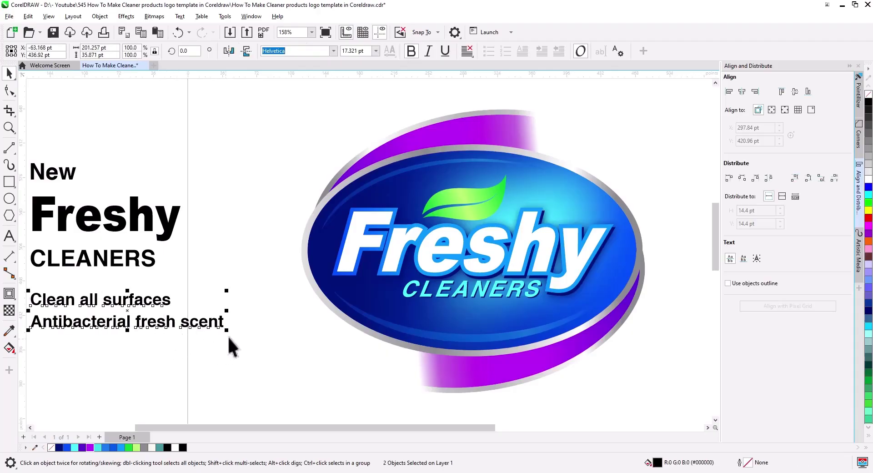
mouse_move(226, 331)
left_mouse_down()
mouse_move(173, 325)
mouse_move(569, 391)
left_mouse_up()
scroll(495, 356, "up", 3)
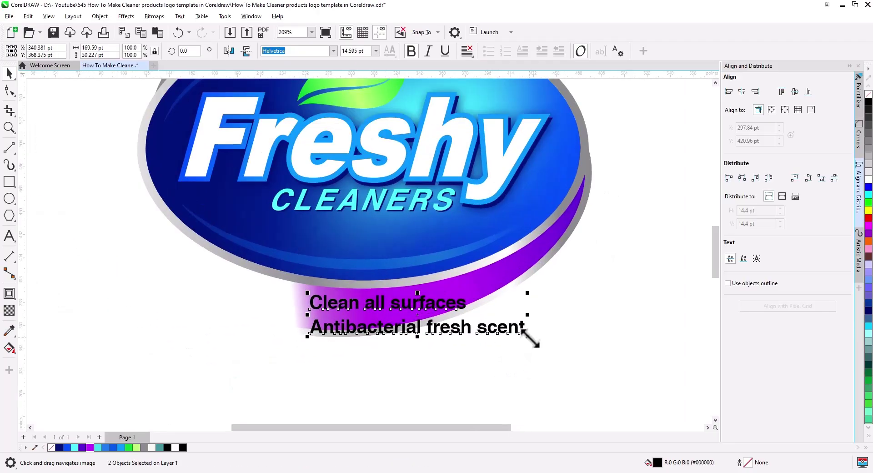
left_click_drag(527, 336, 511, 337)
Place 'Clean all surfaces' on the top purple band.
left_click(468, 366)
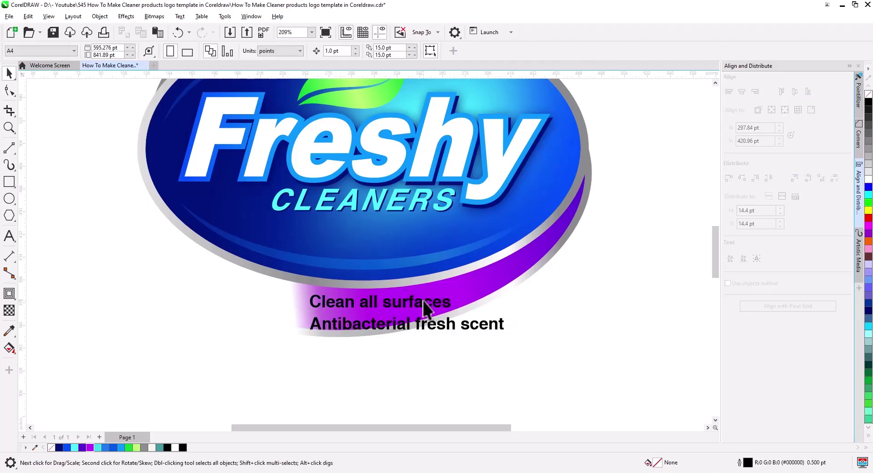
mouse_move(409, 309)
left_mouse_down()
mouse_move(232, 135)
mouse_move(222, 289)
left_mouse_up()
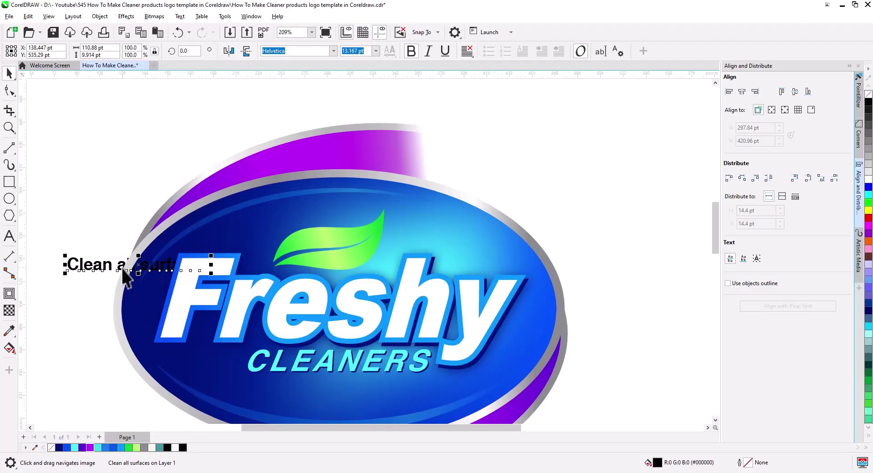
left_click_drag(122, 265, 291, 159)
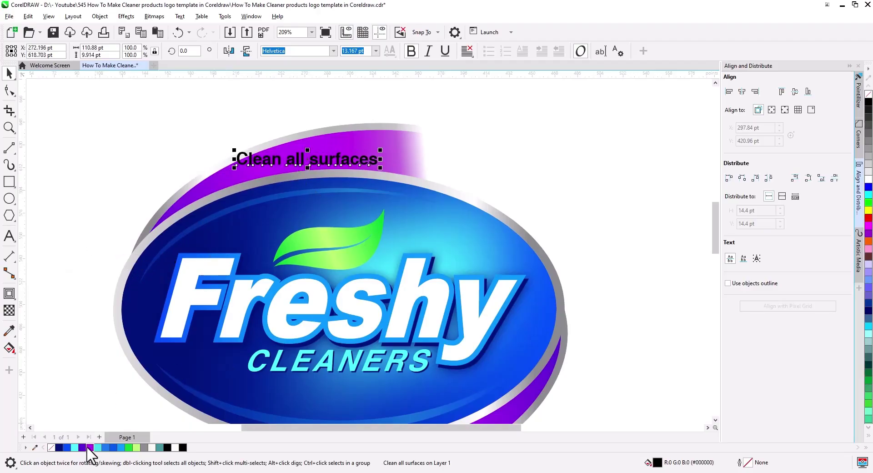
Make 'Clean all surfaces' white and ungroup the purple band group.
left_click(868, 180)
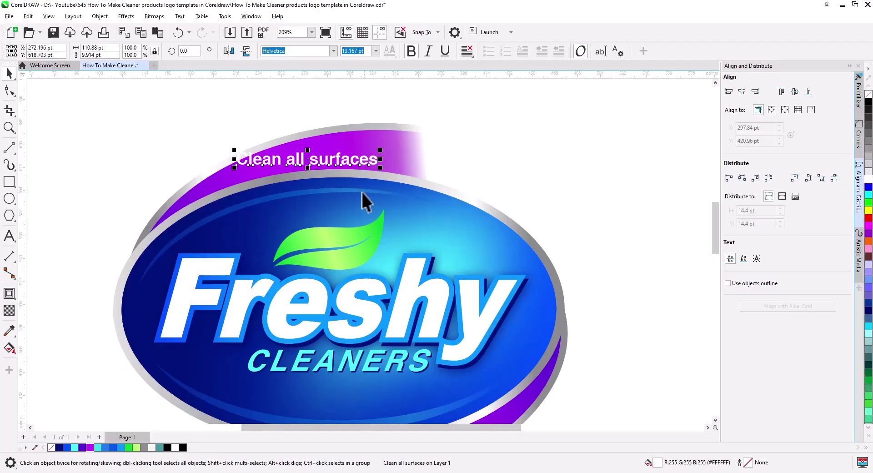
mouse_move(343, 178)
left_mouse_down()
mouse_move(282, 195)
mouse_move(306, 183)
left_mouse_up()
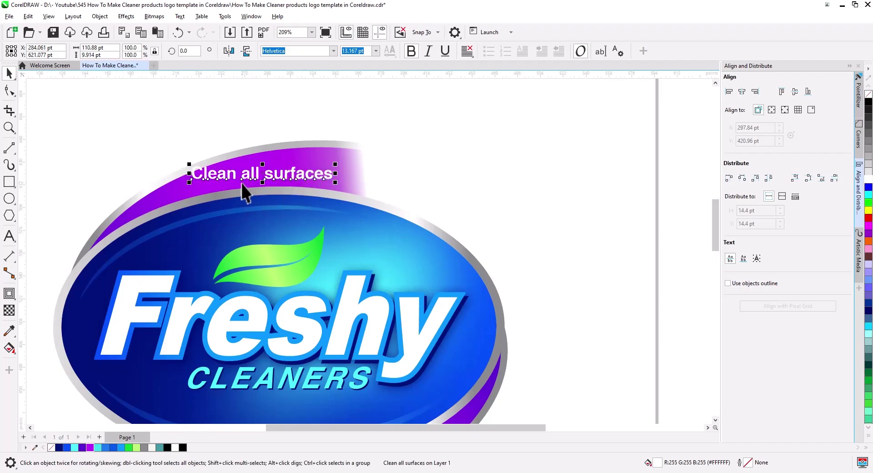
left_click(352, 159)
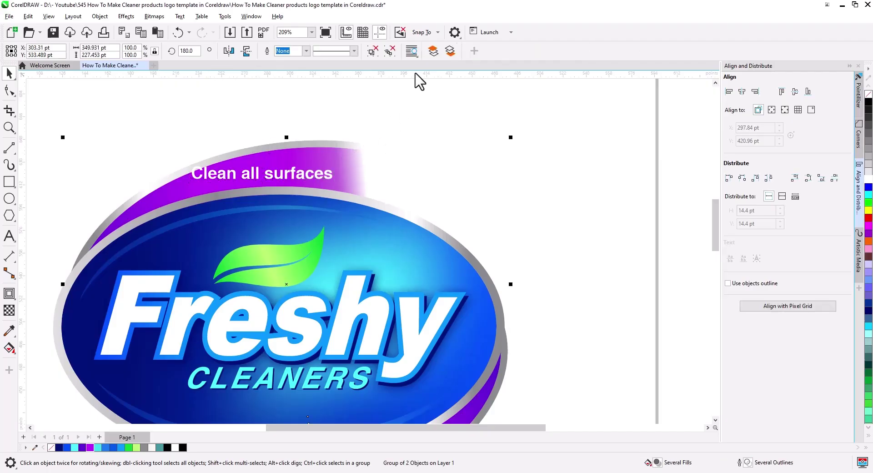
left_click(390, 64)
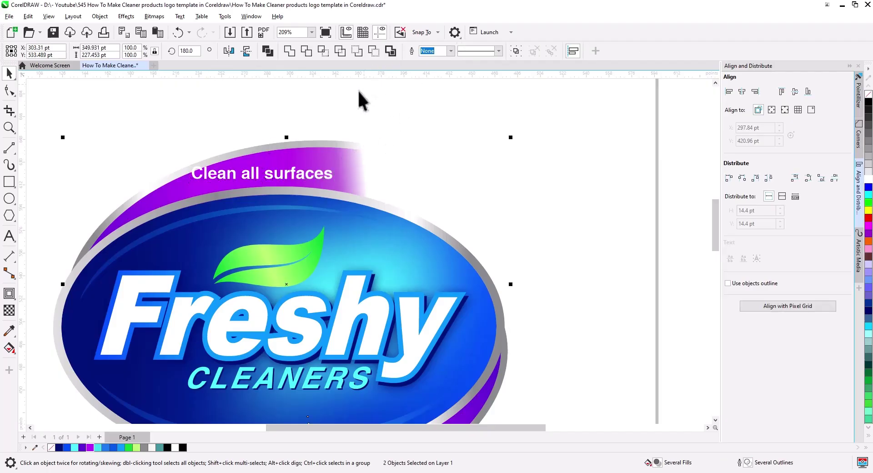
Fit 'Clean all surfaces' to the purple arc, offset −18 pt, then break it apart.
left_click(271, 176)
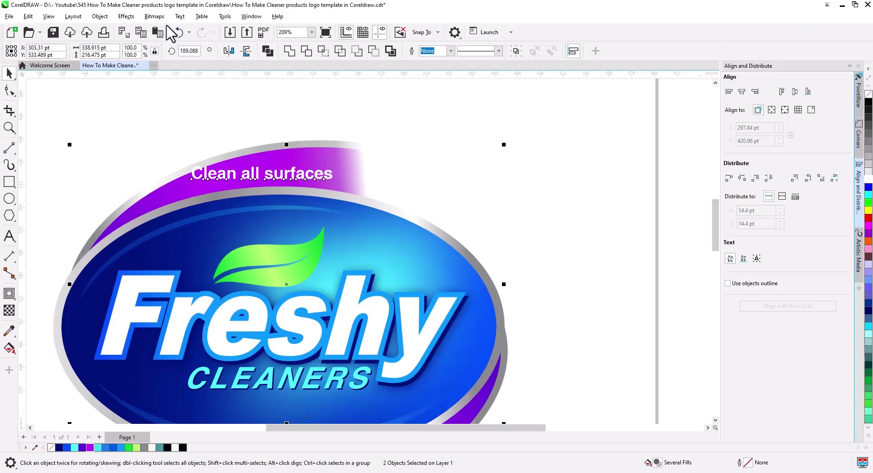
left_click(180, 17)
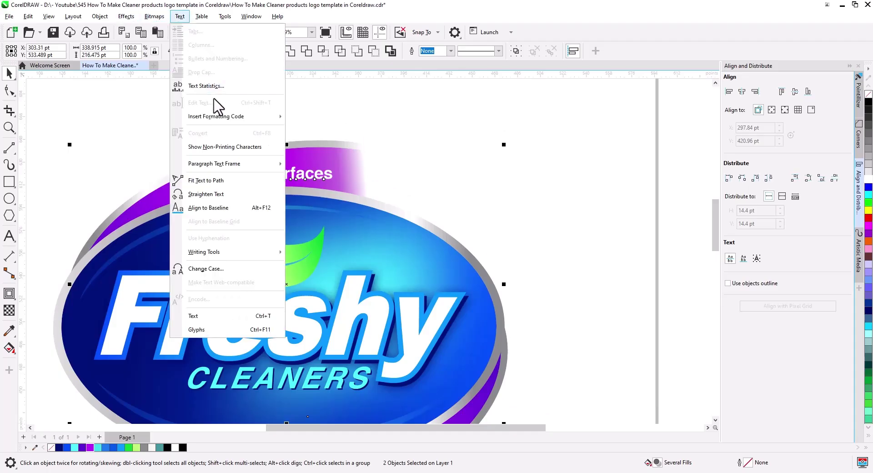
left_click(220, 179)
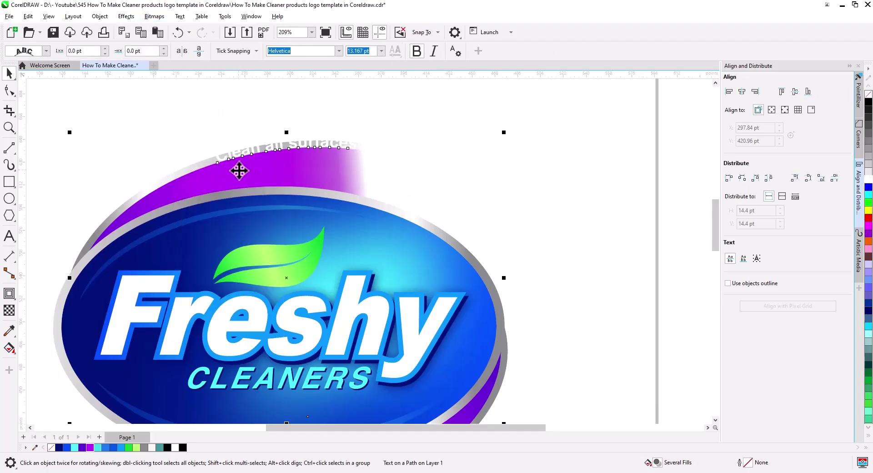
mouse_move(213, 177)
left_mouse_down()
mouse_move(211, 193)
mouse_move(245, 181)
left_mouse_up()
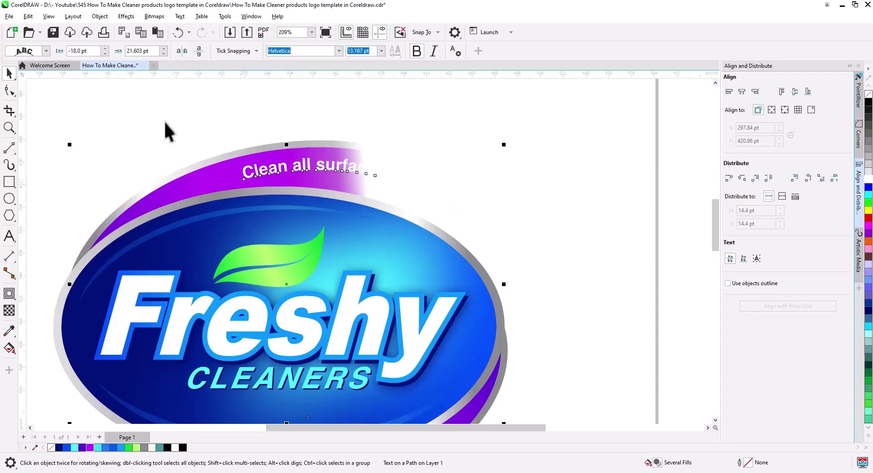
left_click(100, 16)
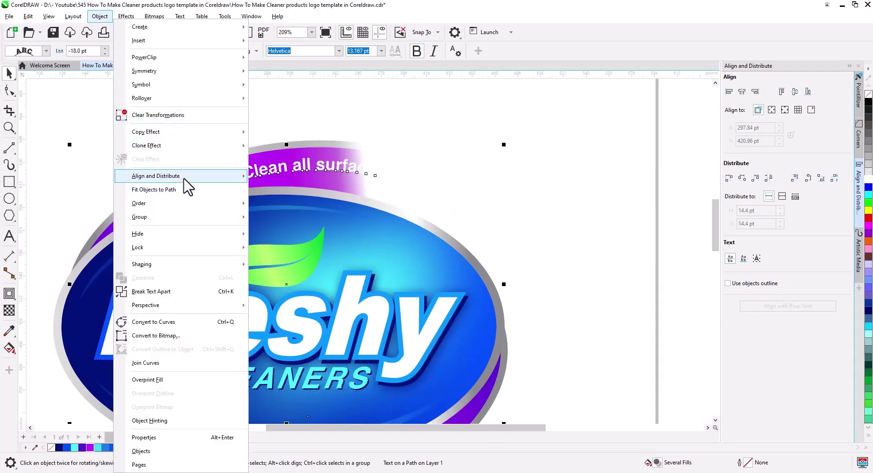
left_click(183, 291)
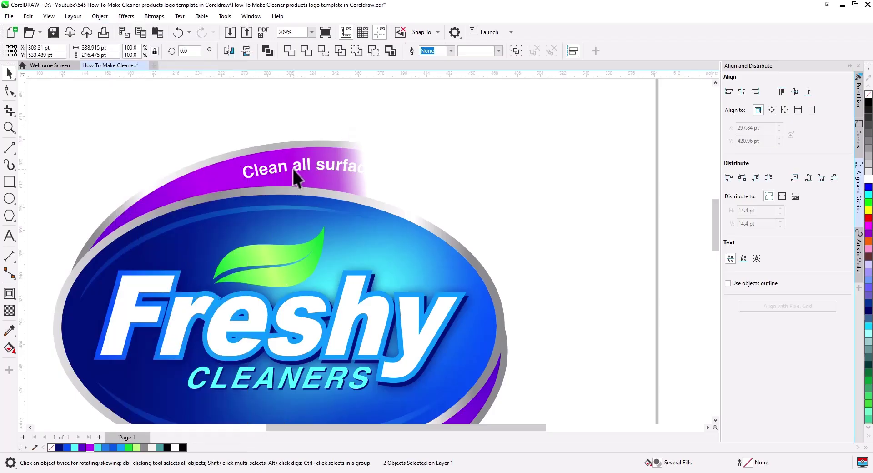
Move 'Clean all surfaces' onto the top band and rotate it about 7° to match its slope.
left_click_drag(299, 169, 253, 176)
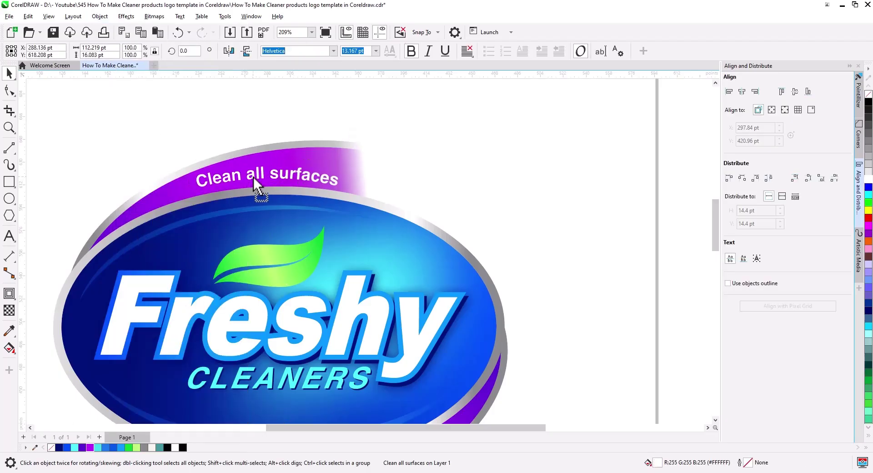
left_click(253, 176)
left_click_drag(194, 189, 195, 196)
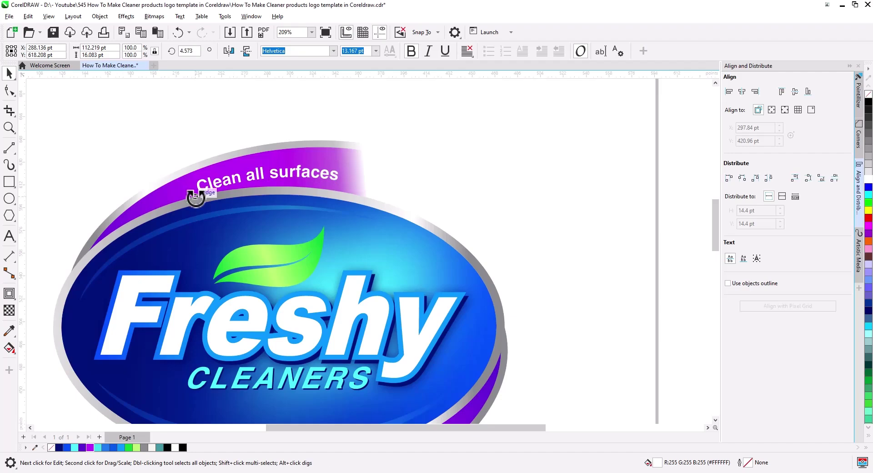
left_click(251, 179)
left_click_drag(251, 179, 242, 179)
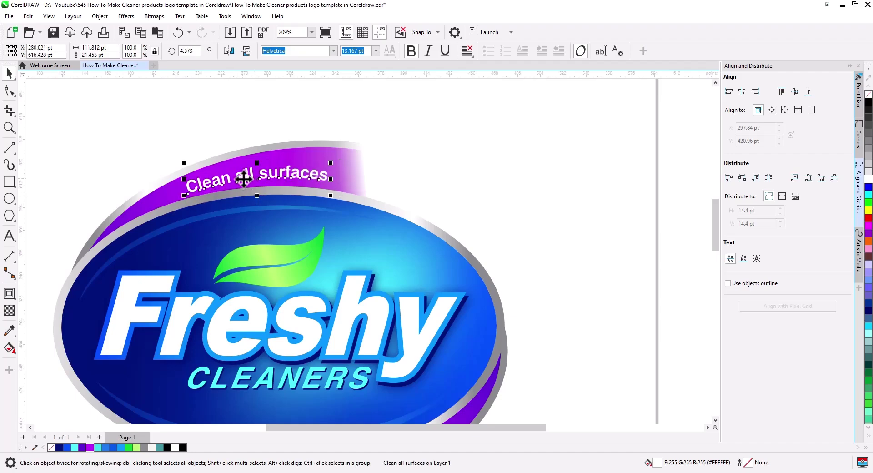
left_click(244, 180)
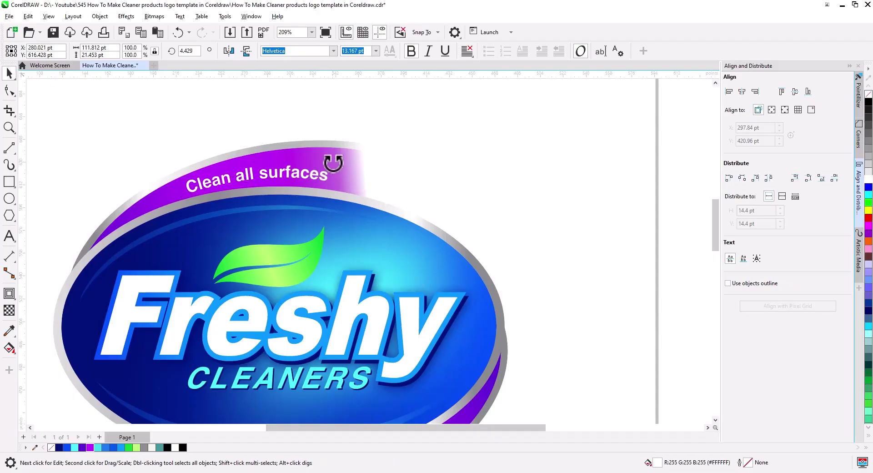
mouse_move(334, 166)
left_mouse_down()
mouse_move(330, 156)
mouse_move(296, 169)
left_mouse_up()
left_click(385, 174)
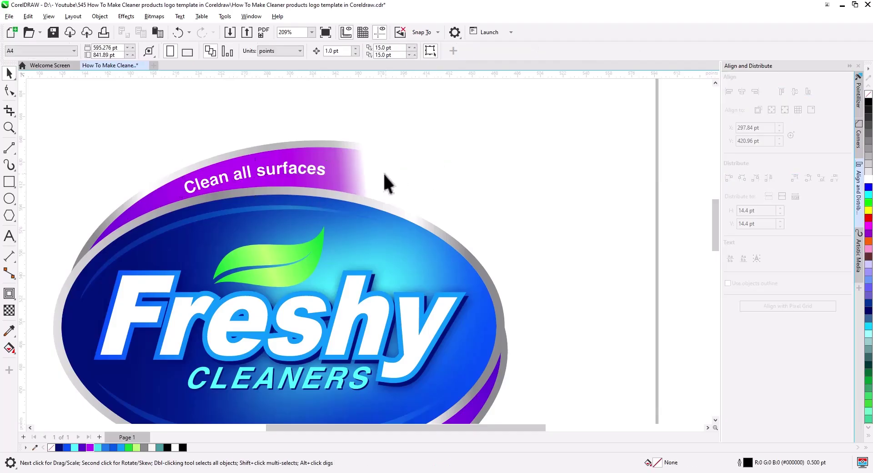
Select 'Antibacterial fresh scent' with the bottom swoosh and fit the text to that path.
left_click_drag(375, 185, 387, 239)
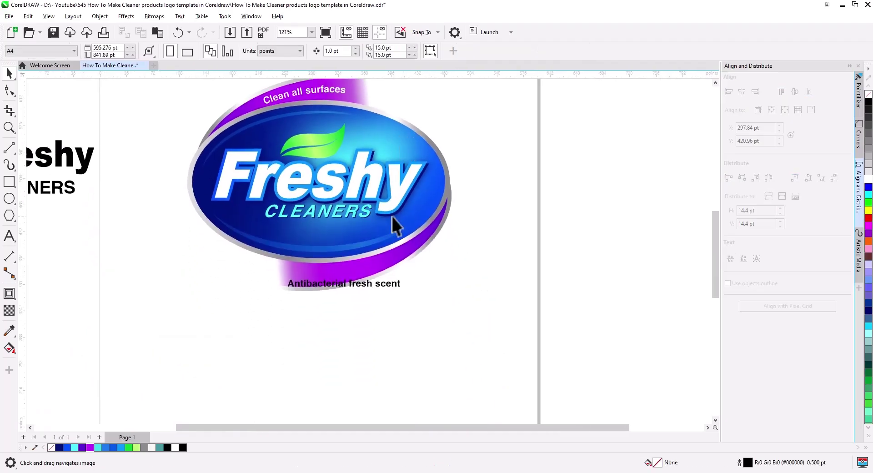
left_click(398, 295)
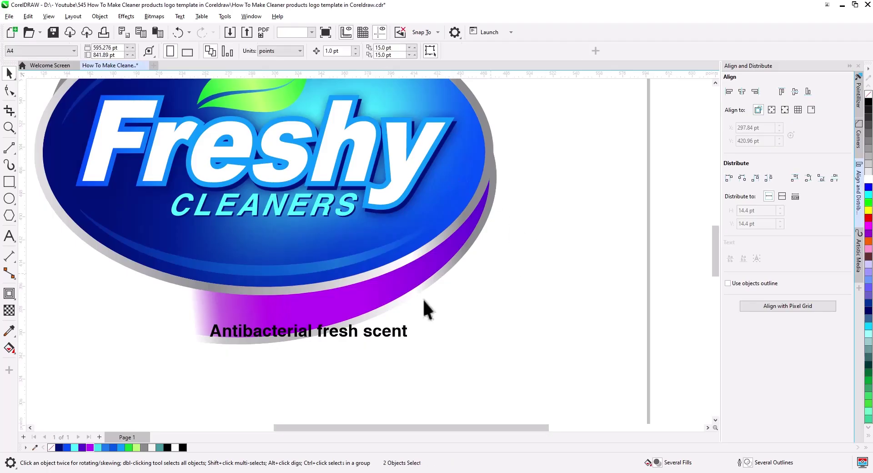
left_click(374, 334, "ctrl")
left_click(327, 300, "shift")
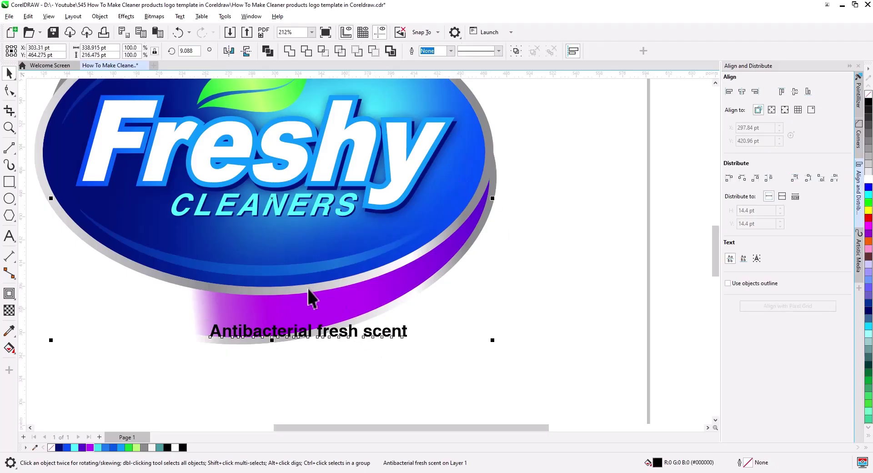
left_click(179, 16)
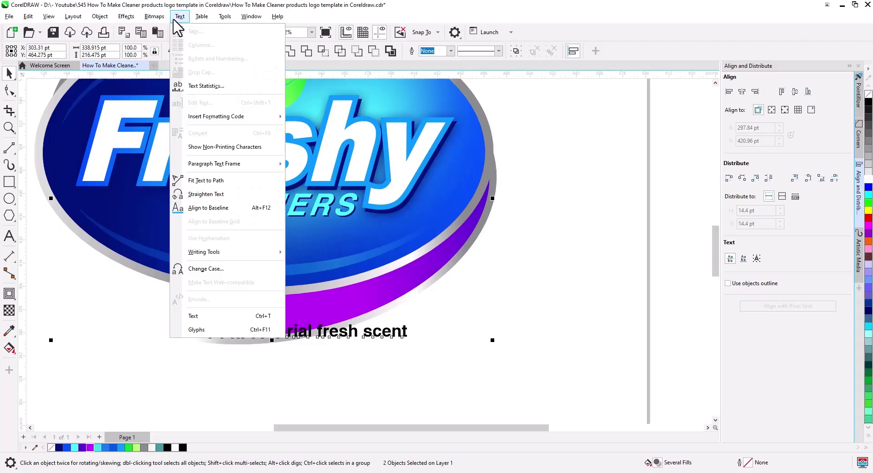
left_click(221, 195)
key("ctrl+z")
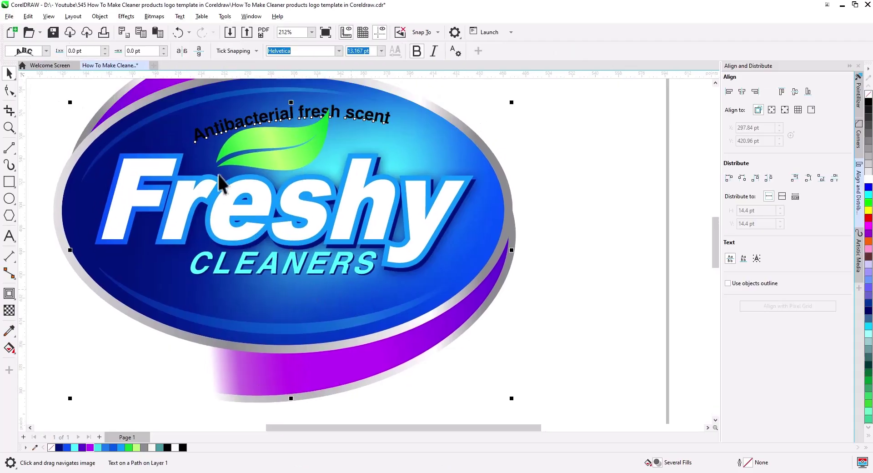
Mirror the text, slide it to the bottom band at −9 pt, then break it apart.
left_click(198, 53)
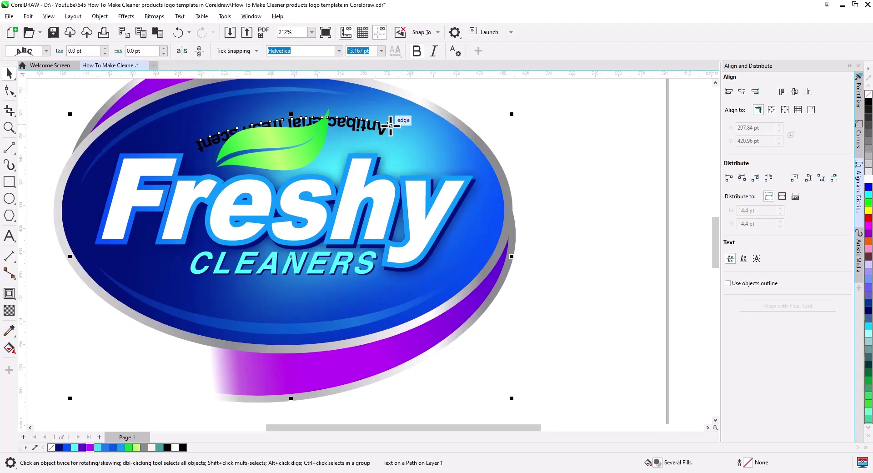
mouse_move(390, 124)
left_mouse_down()
mouse_move(267, 384)
mouse_move(234, 381)
left_mouse_up()
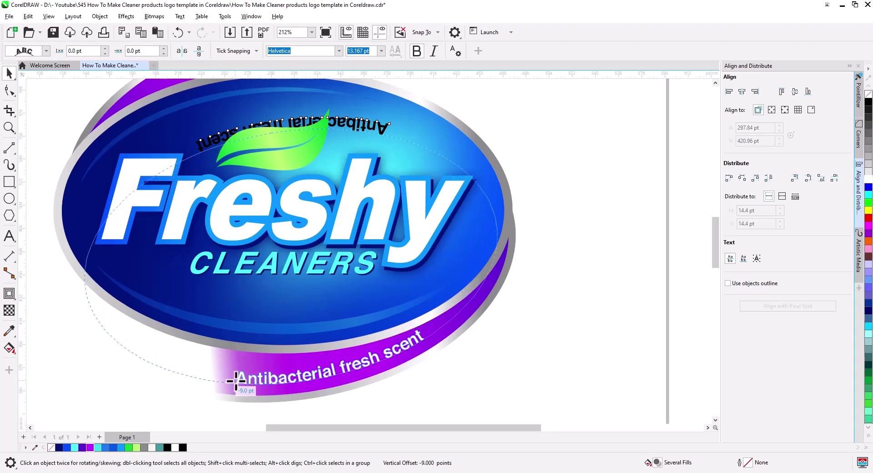
left_click_drag(234, 380, 234, 381)
left_click(100, 16)
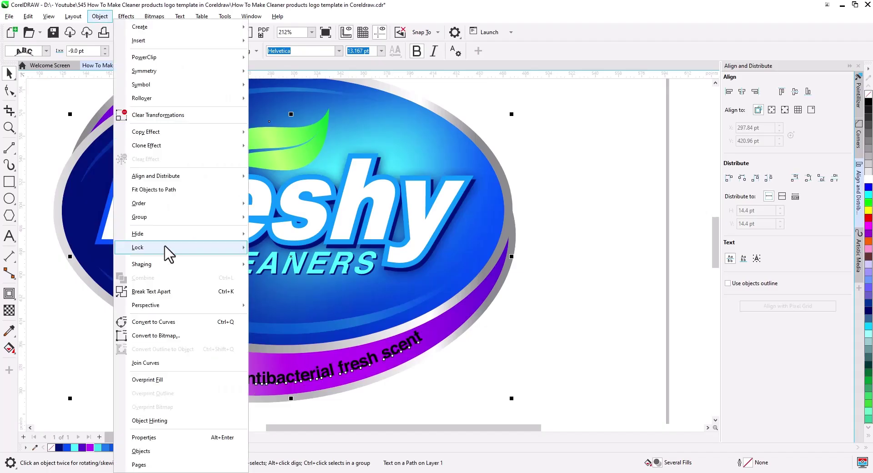
left_click(168, 292)
left_click(550, 377)
scroll(556, 273, "up", 2)
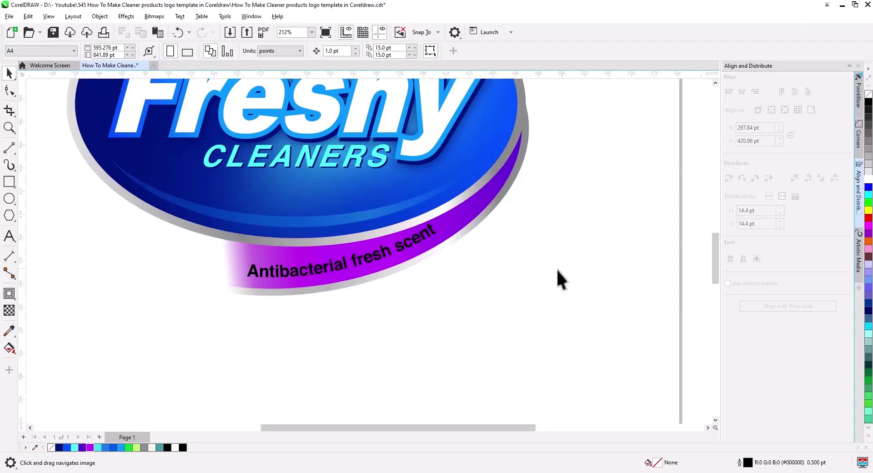
Make 'Antibacterial fresh scent' white and tilt it slightly.
left_click(389, 251)
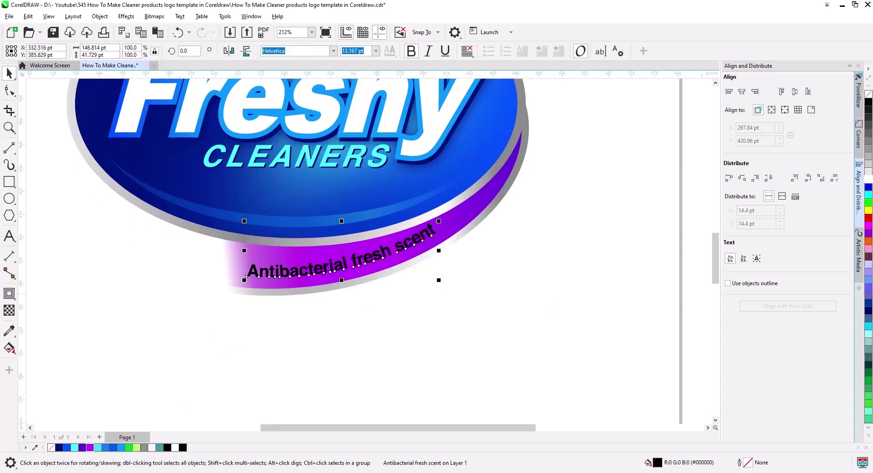
left_click(869, 179)
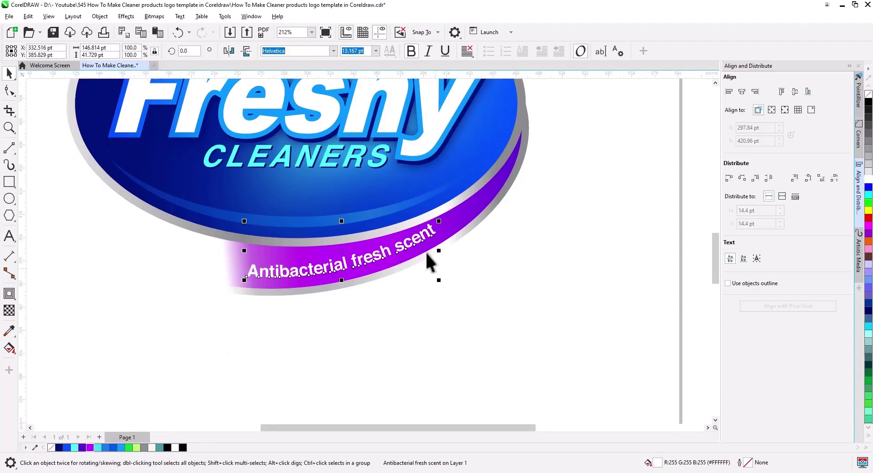
left_click_drag(421, 233, 423, 235)
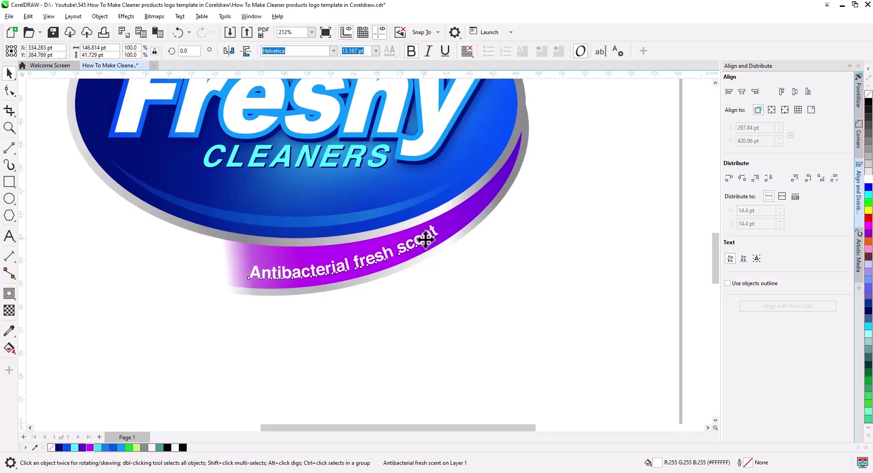
left_click(424, 236)
left_click_drag(443, 286, 439, 288)
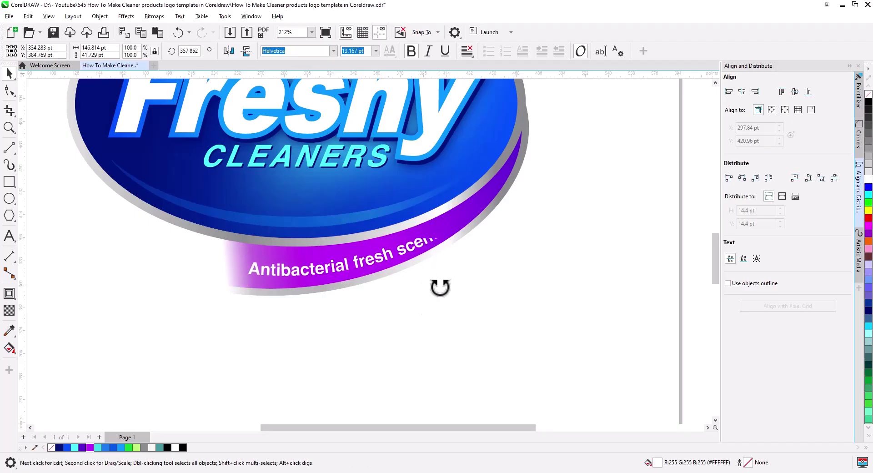
Nudge the scent text down onto the lower ribbon and fine-tune its tilt.
left_click(372, 263)
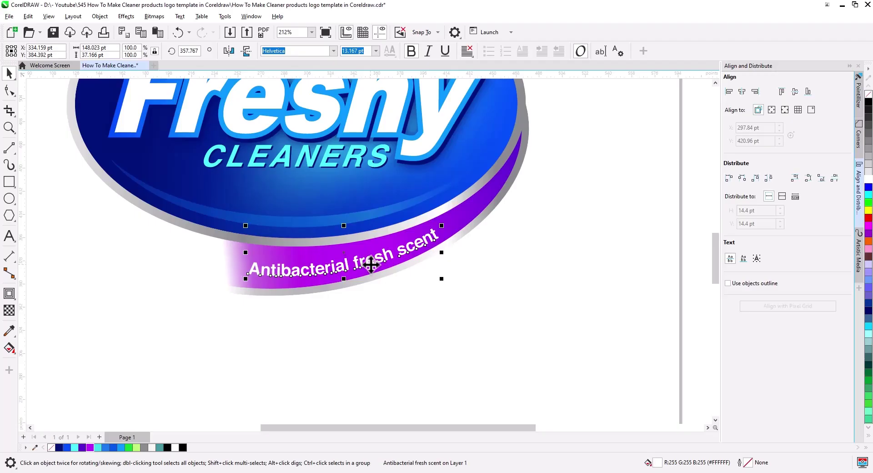
left_click_drag(371, 262, 370, 273)
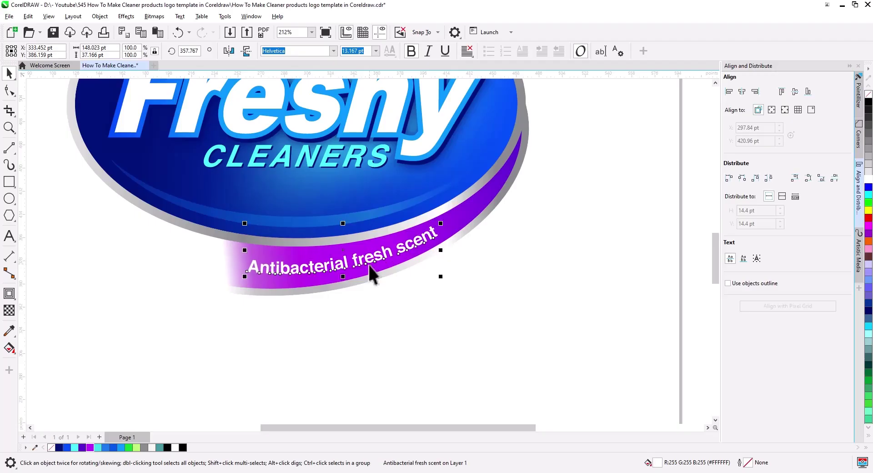
left_click(401, 252)
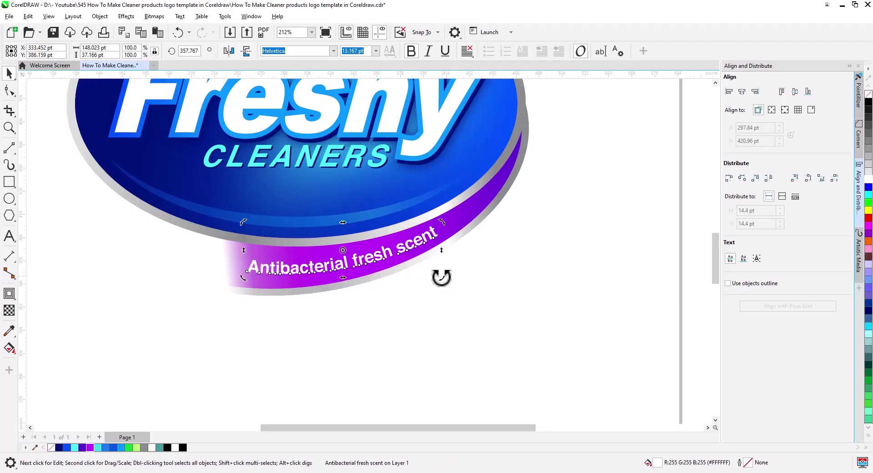
left_click_drag(440, 276, 424, 273)
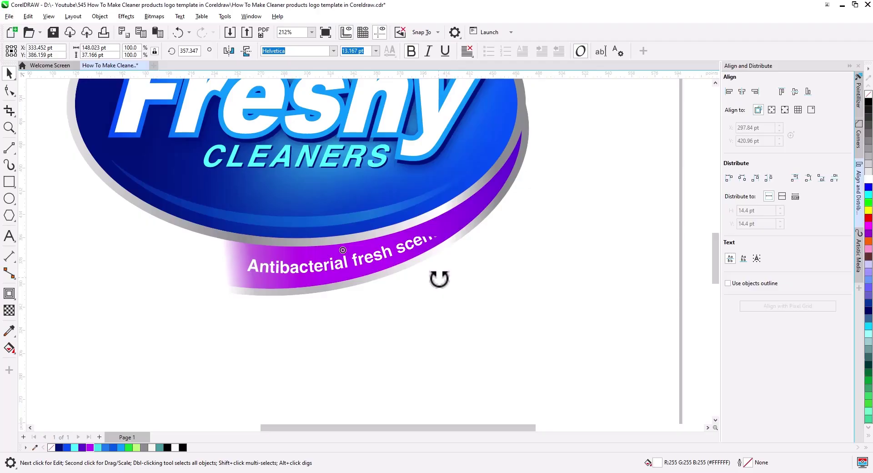
left_click(403, 249)
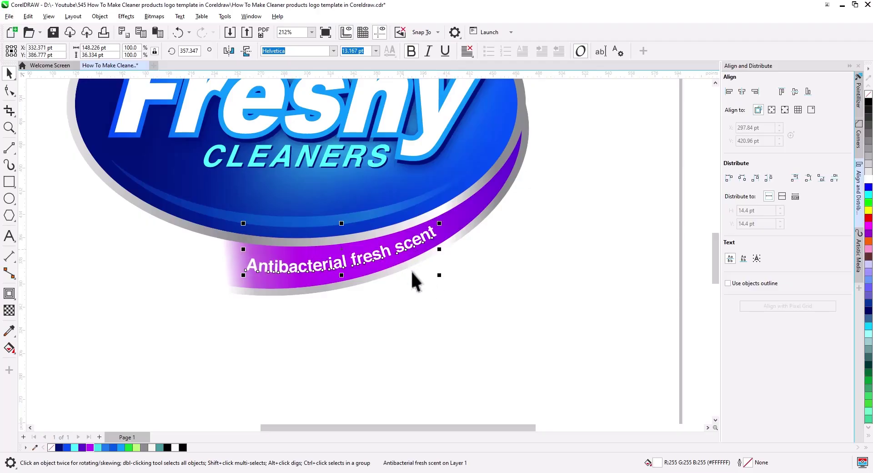
left_click(409, 291)
scroll(403, 302, "down", 2)
scroll(405, 309, "down", 3)
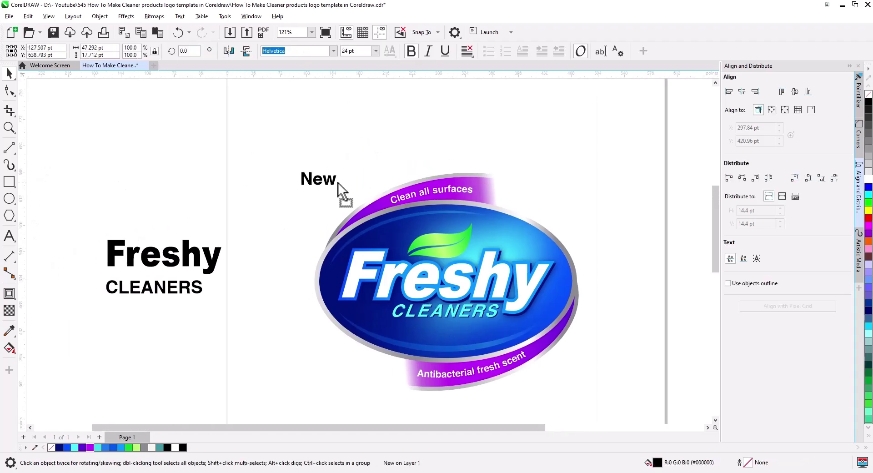
Move the 'New' text above the logo and colour it light green.
left_click_drag(134, 223, 362, 197)
scroll(394, 202, "up", 2)
scroll(398, 208, "up", 1)
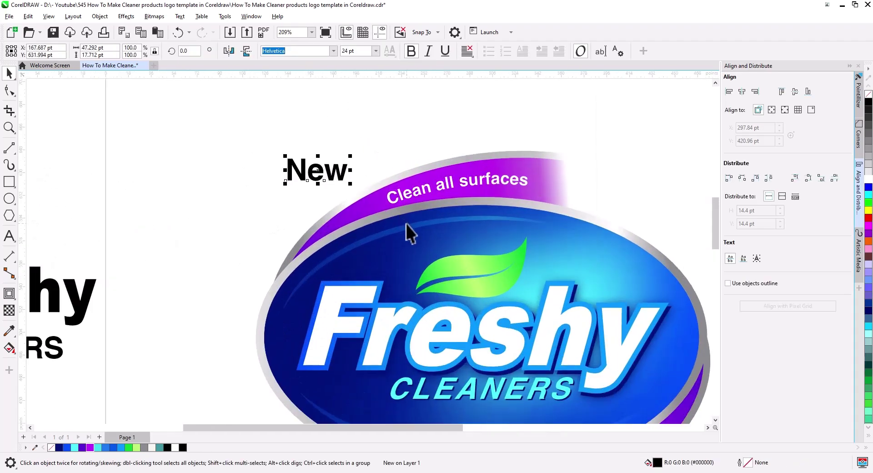
left_click(136, 448)
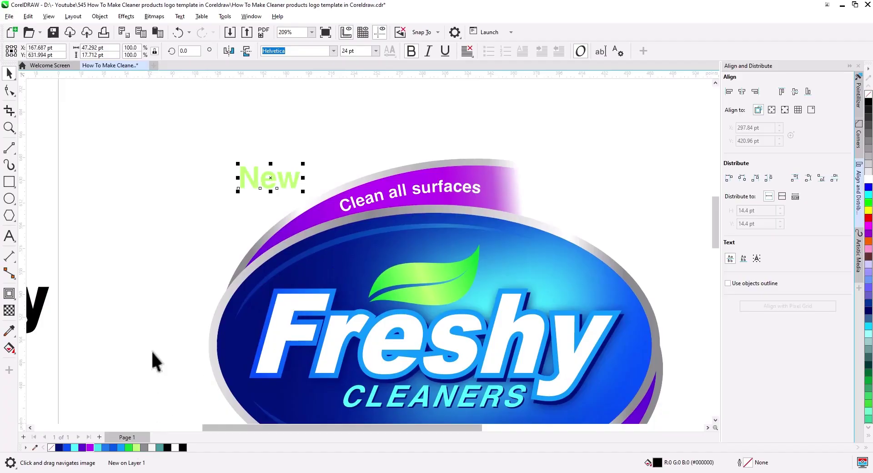
left_click(154, 282)
scroll(297, 206, "up", 1)
scroll(298, 206, "up", 2)
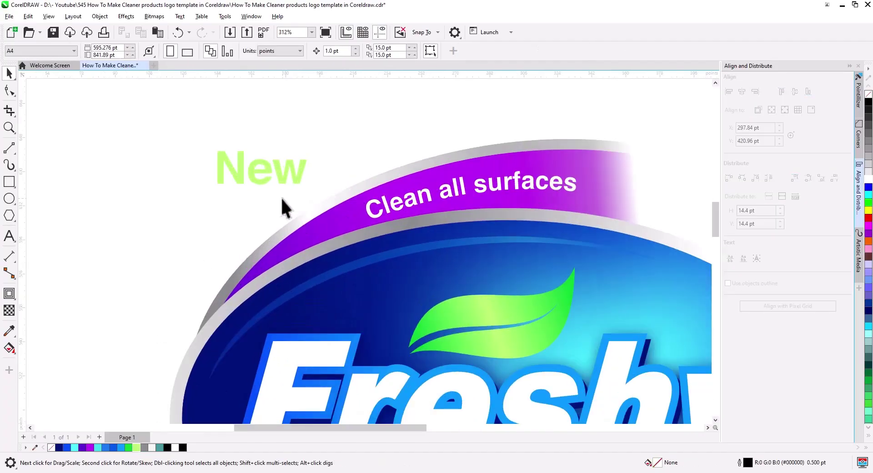
Draw a rectangle left of the top ribbon and move the shrunken 'New' text into it.
left_click(9, 184)
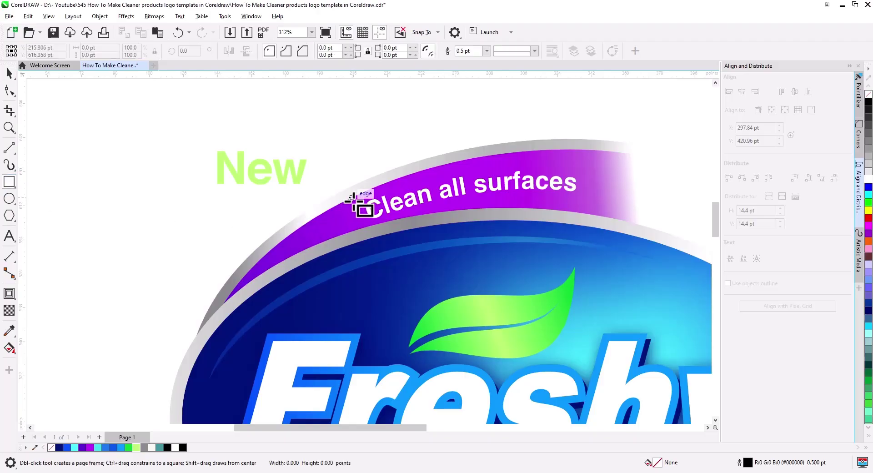
mouse_move(353, 197)
left_mouse_down()
mouse_move(355, 231)
mouse_move(228, 232)
mouse_move(236, 231)
left_mouse_up()
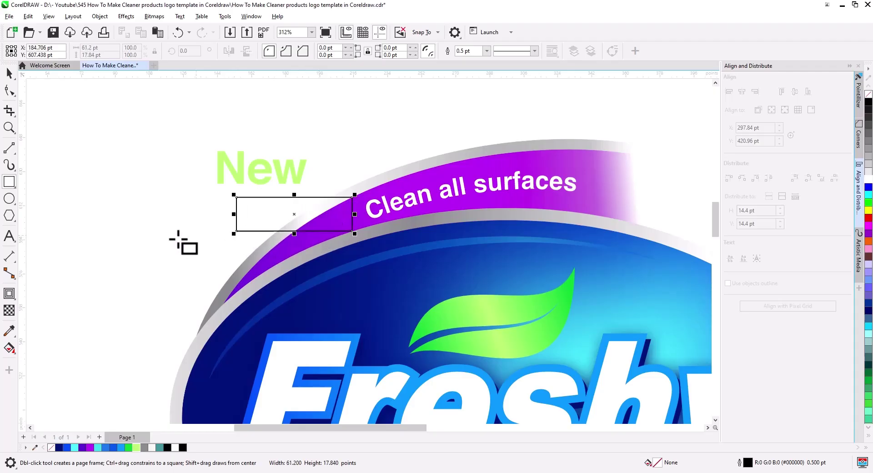
left_click(10, 74)
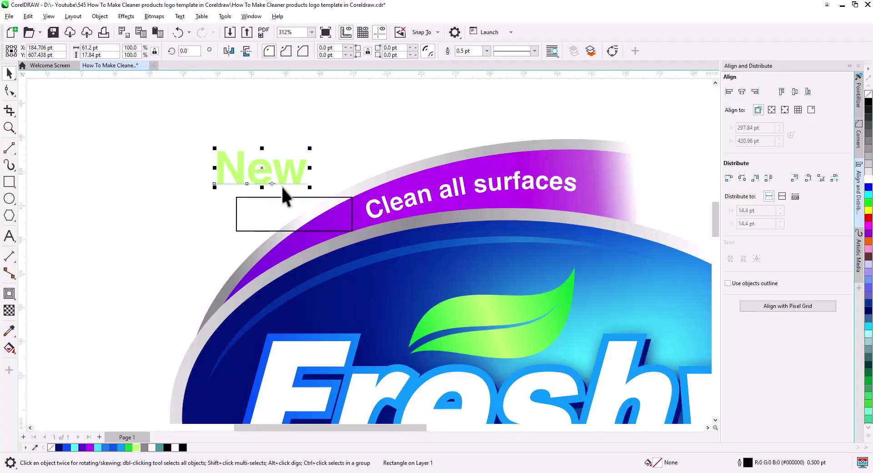
left_click_drag(310, 187, 291, 189)
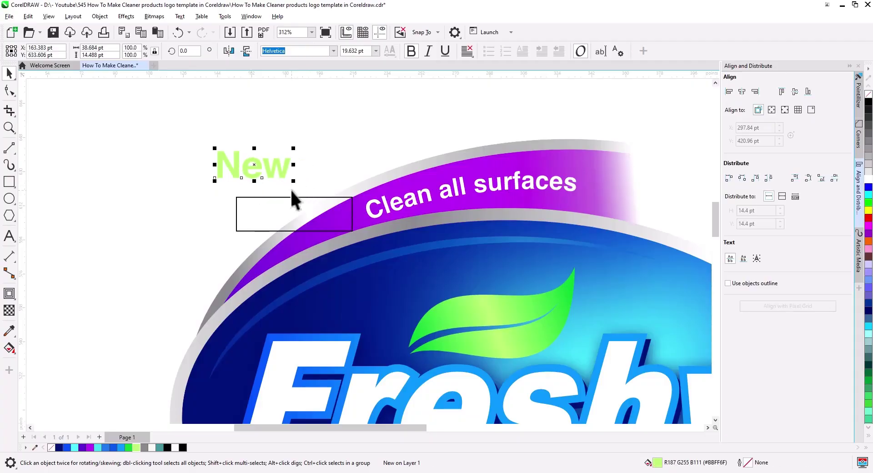
left_click(353, 231, "shift")
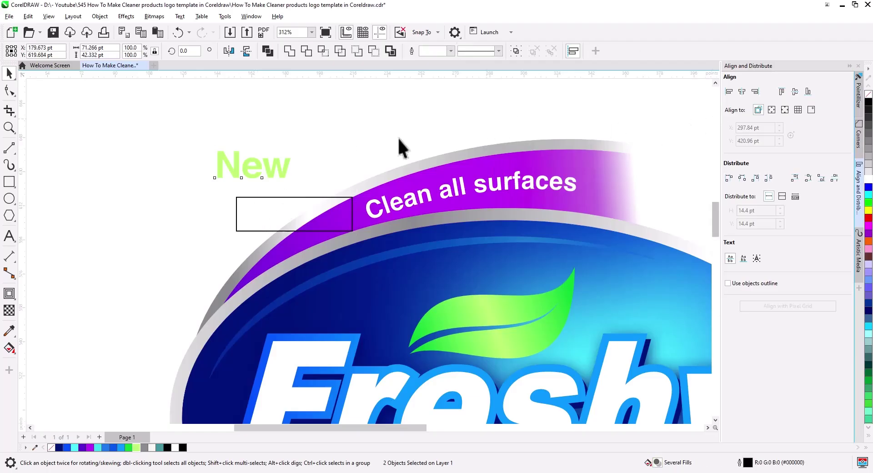
left_click_drag(282, 169, 322, 216)
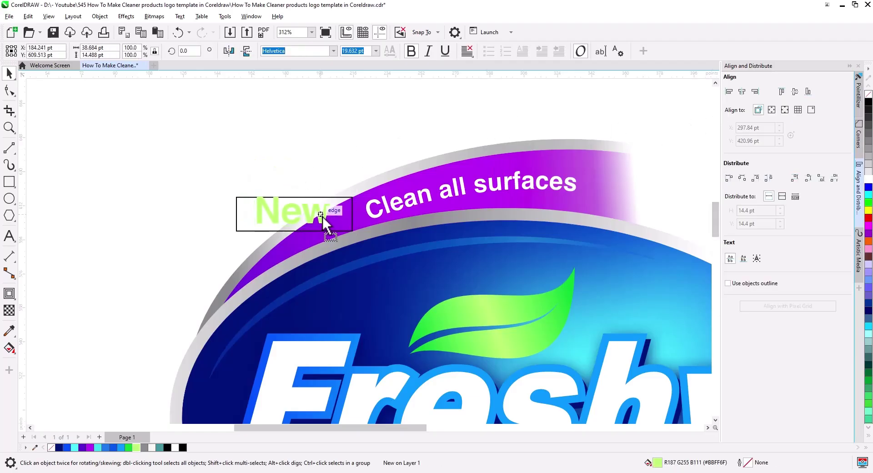
Resize 'New' to fit the box and pull the box's left edge closer to the text.
scroll(318, 223, "up", 1)
scroll(327, 234, "up", 1)
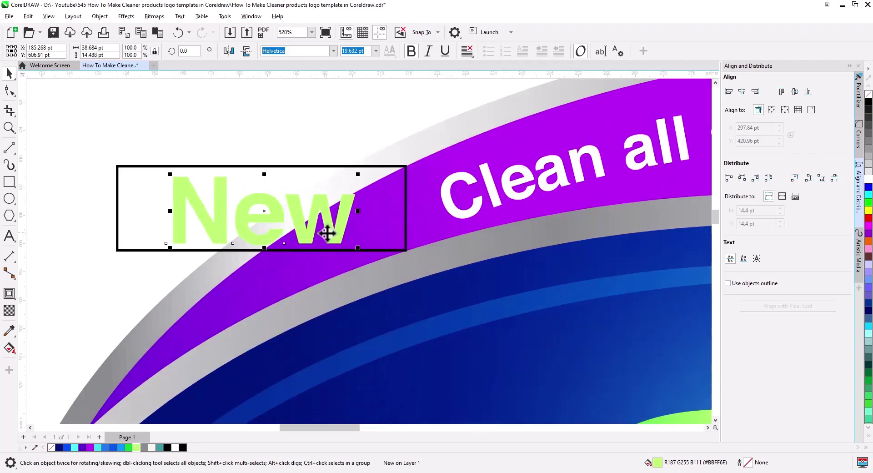
left_click_drag(357, 247, 340, 241)
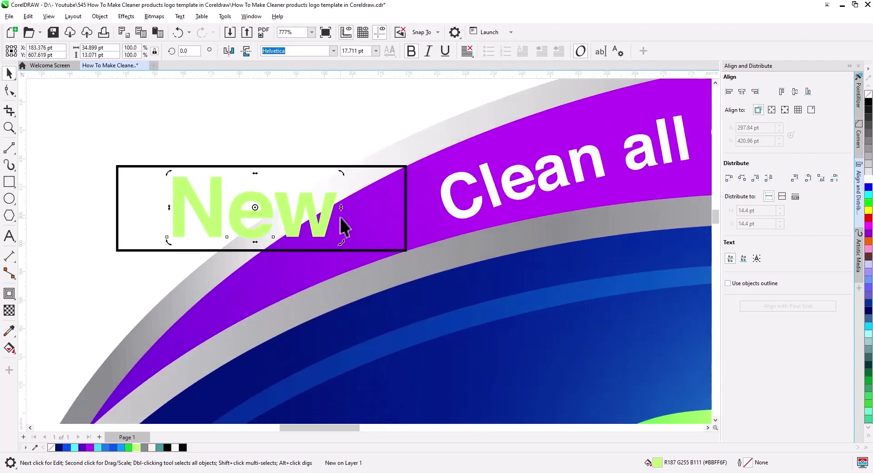
mouse_move(340, 209)
left_mouse_down()
mouse_move(365, 209)
mouse_move(350, 211)
left_mouse_up()
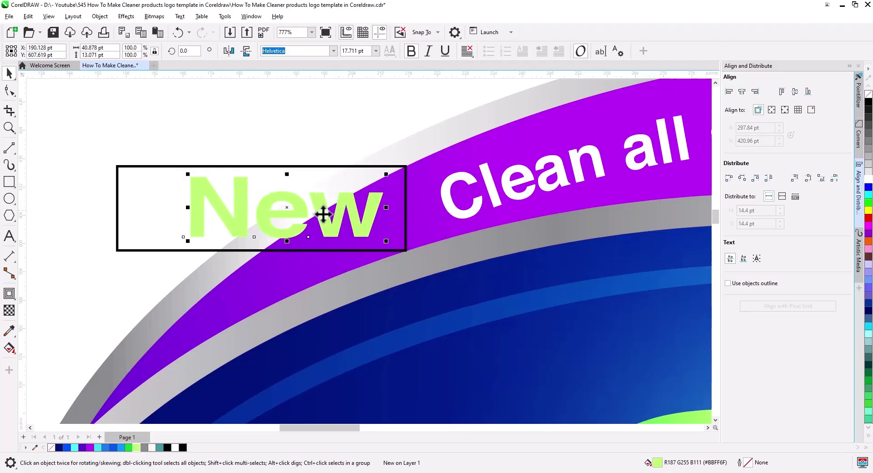
left_click(117, 208)
left_click_drag(118, 209, 154, 208)
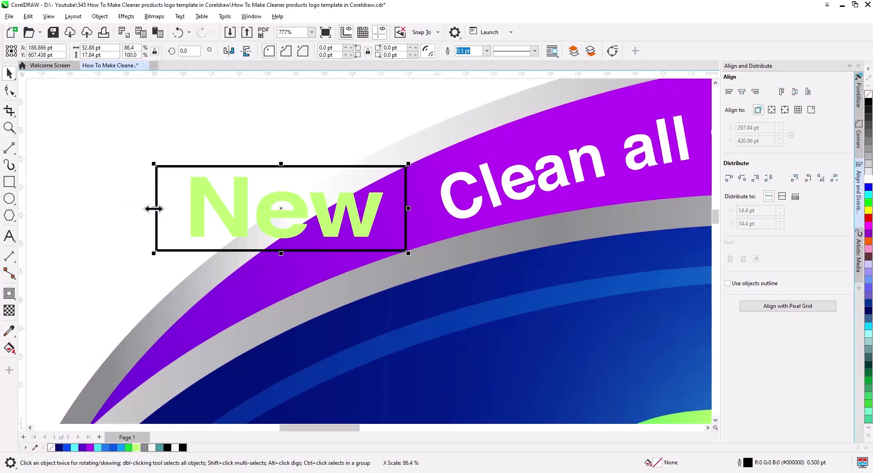
Fill the rectangle with a left-to-right navy–bright blue–navy gradient.
left_click(9, 348)
left_click_drag(162, 213, 403, 210)
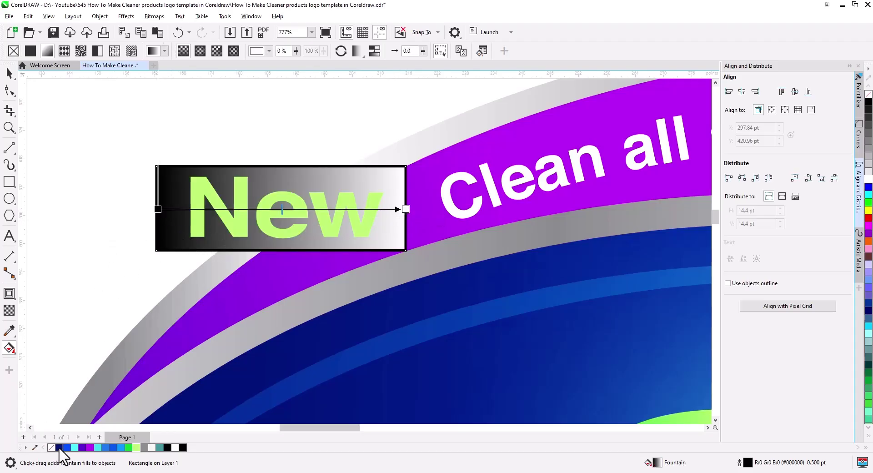
left_click_drag(59, 448, 160, 213)
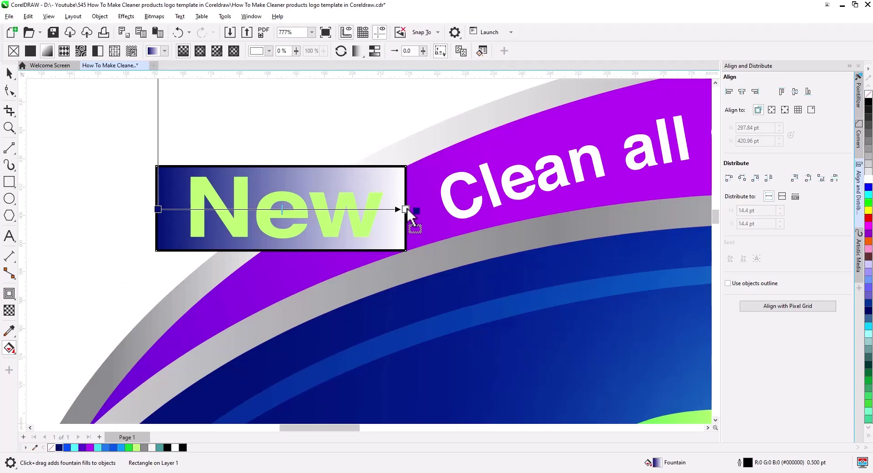
left_click_drag(407, 209, 408, 209)
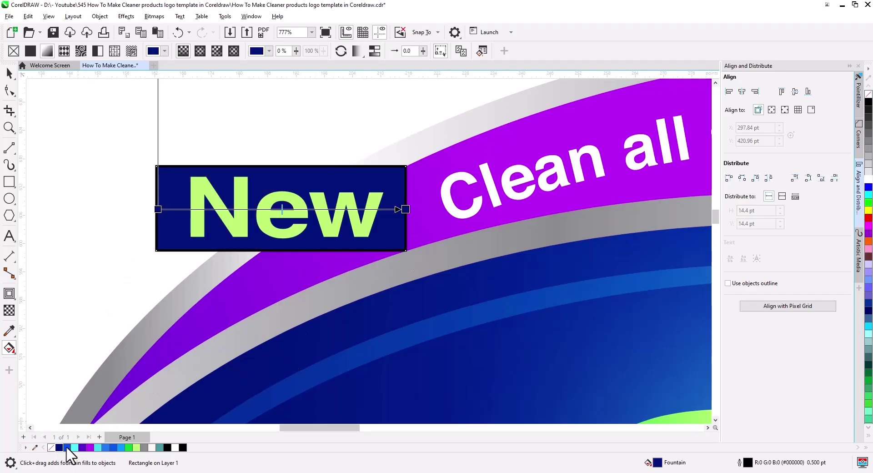
left_click_drag(67, 448, 277, 209)
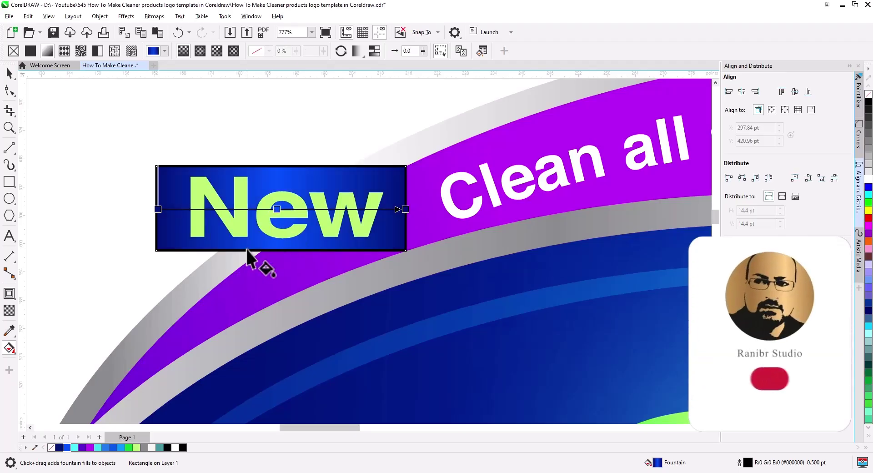
Make the 'New' text slightly narrower inside the blue box.
left_click(9, 73)
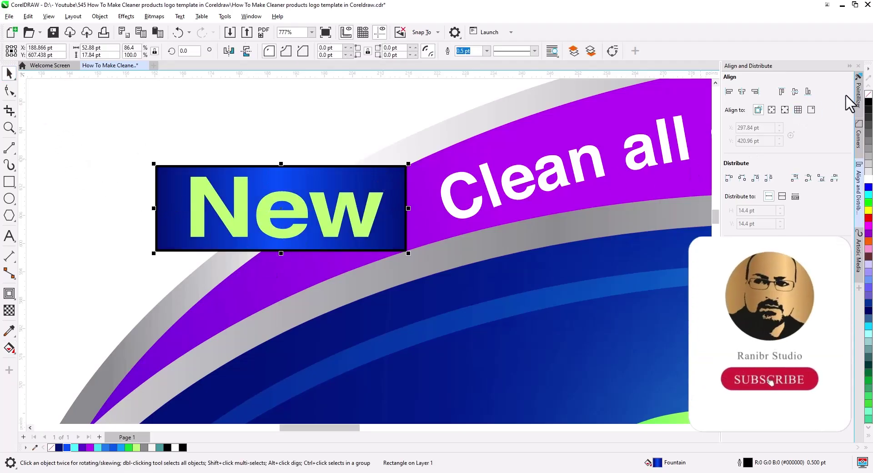
left_click(389, 132)
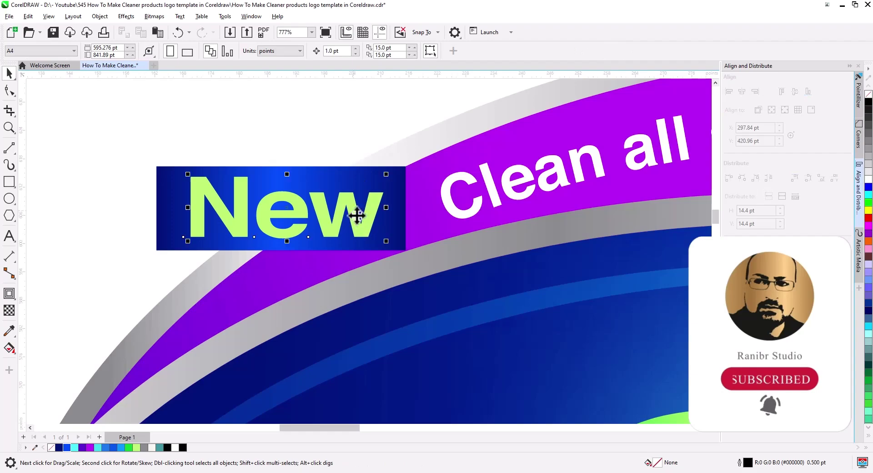
left_click_drag(387, 207, 378, 208)
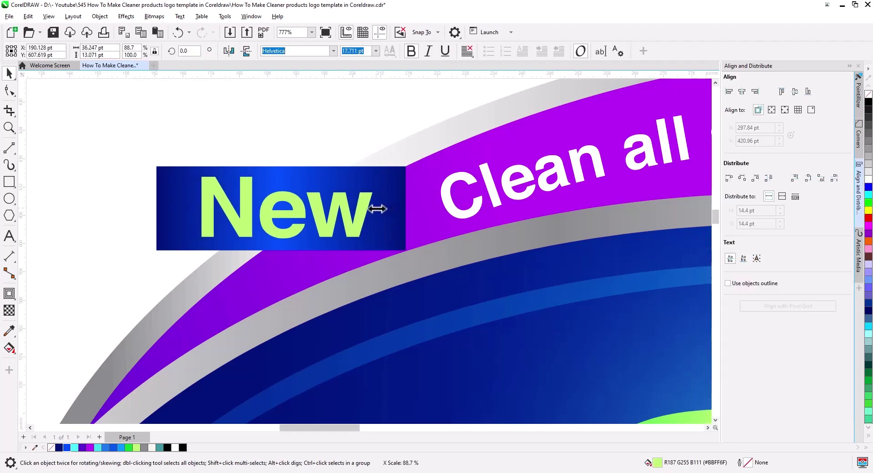
left_click(330, 149)
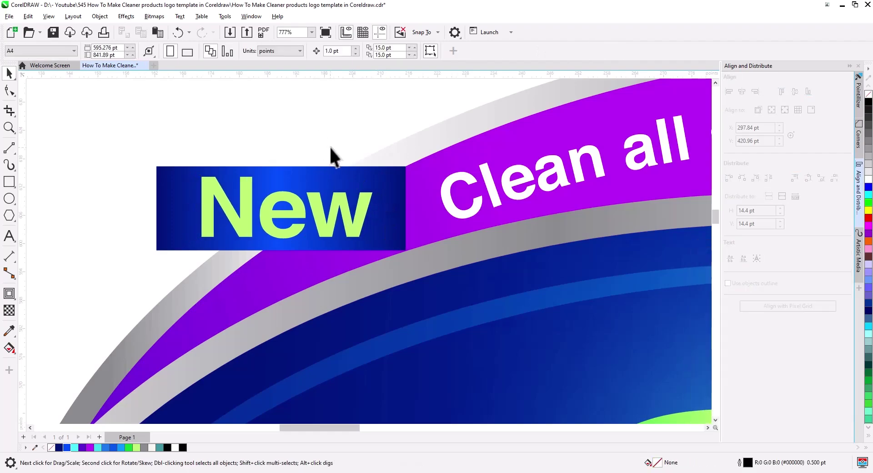
scroll(352, 204, "down", 1)
scroll(410, 223, "down", 1)
Group the blue tag rectangle with the 'New' text.
left_click(413, 201)
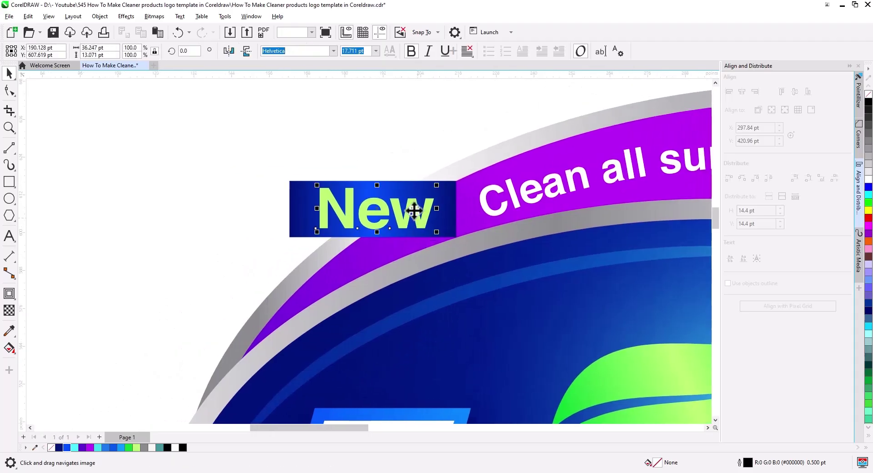
left_click(386, 194, "shift")
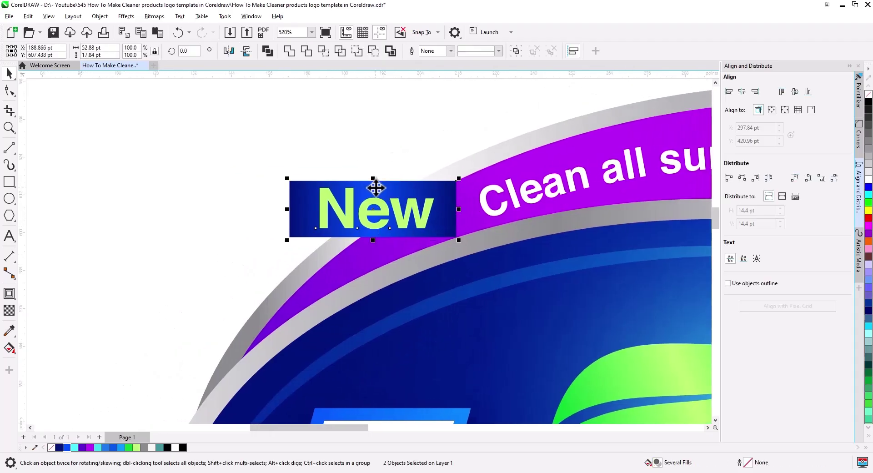
right_click(376, 187)
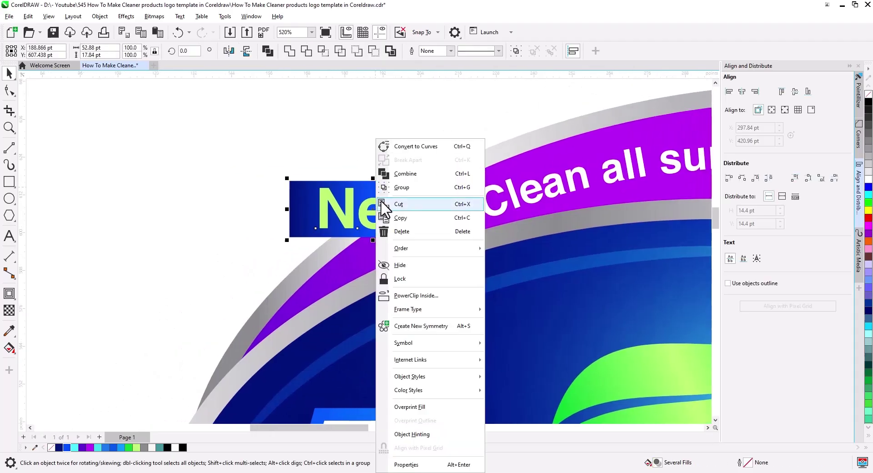
left_click(417, 193)
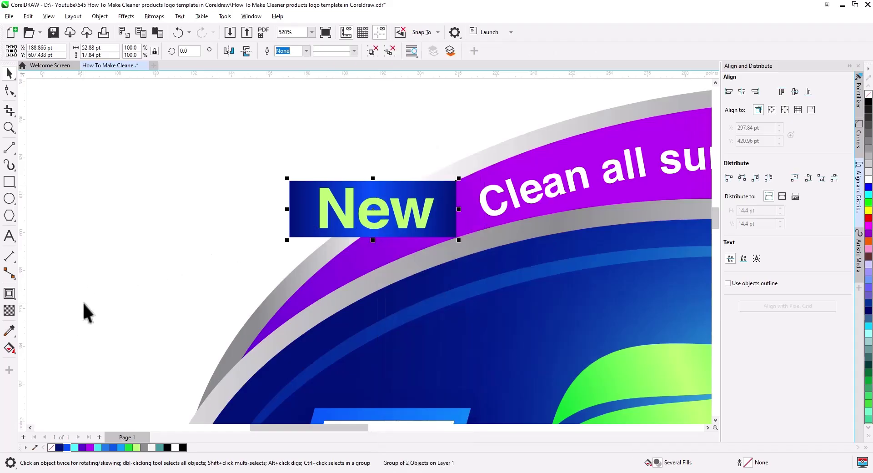
left_click(7, 294)
Apply an envelope to the grouped 'New' tag and curve its top and right edges into an arc.
left_click(68, 353)
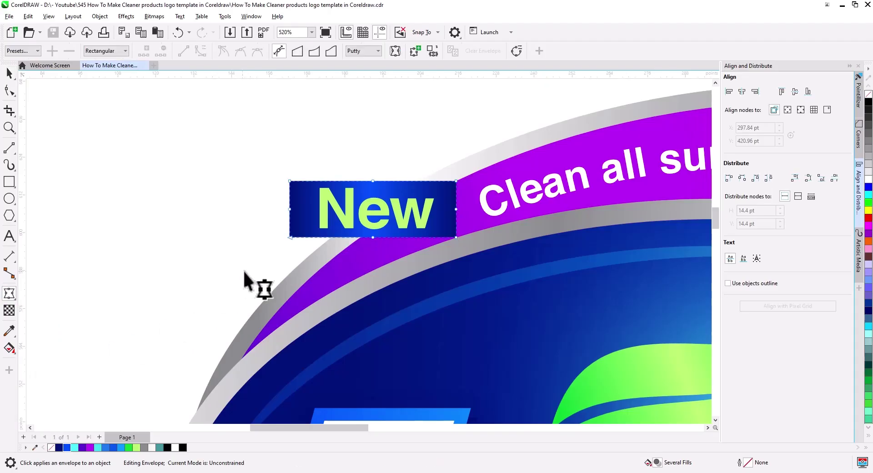
left_click(457, 181)
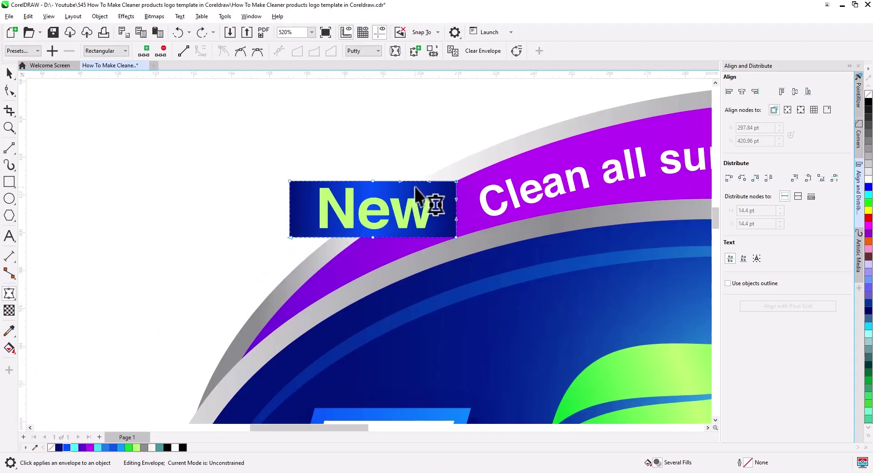
left_click(373, 181)
left_click(382, 228)
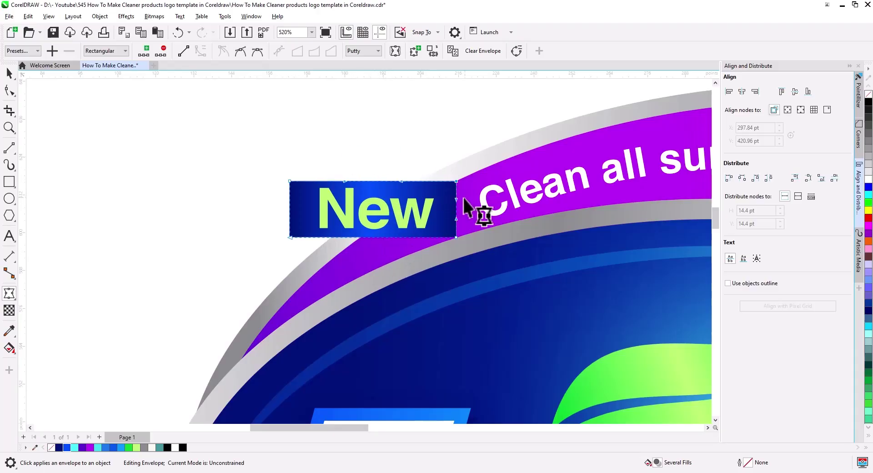
left_click_drag(478, 208, 406, 172)
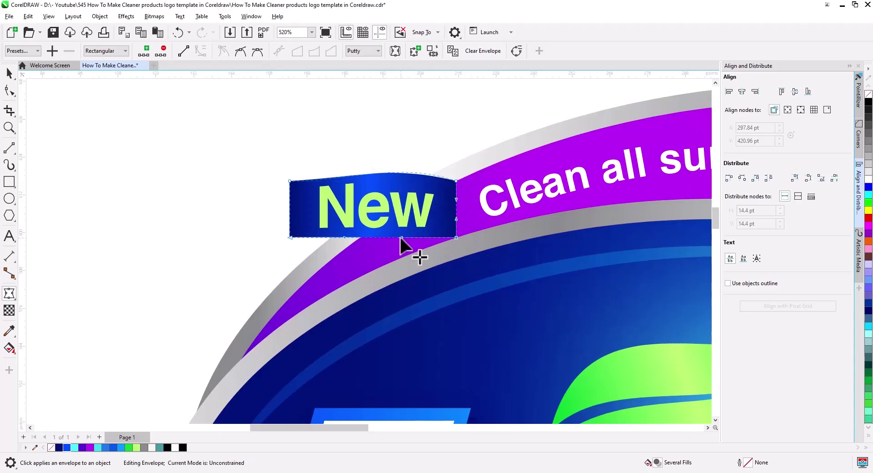
left_click_drag(400, 236, 408, 228)
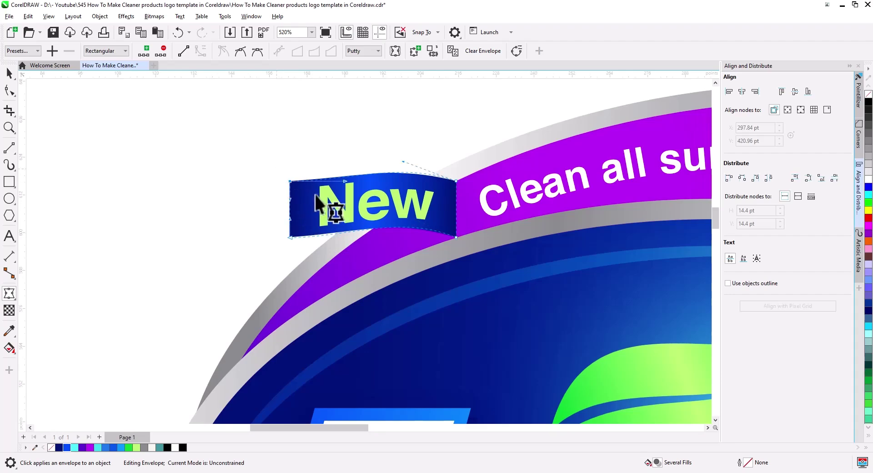
Bend the top edge into an S-curve and pull the lower edge down into a wavy ribbon.
left_click_drag(344, 181, 337, 201)
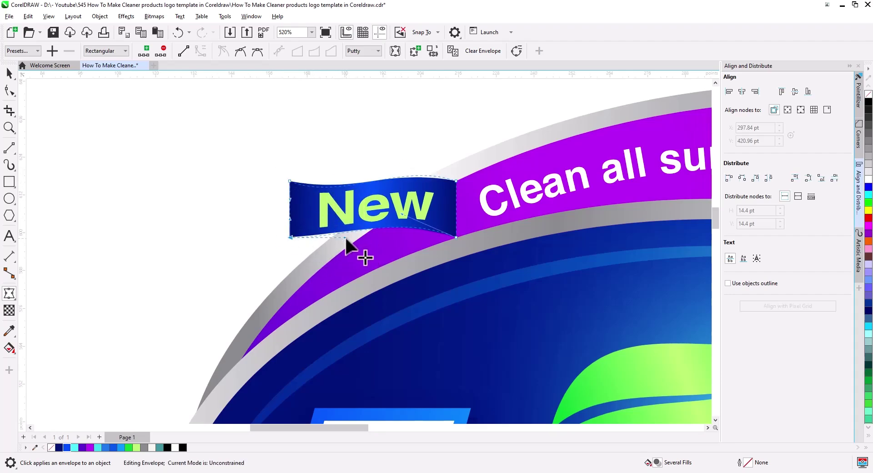
left_click_drag(345, 238, 346, 264)
left_click(10, 73)
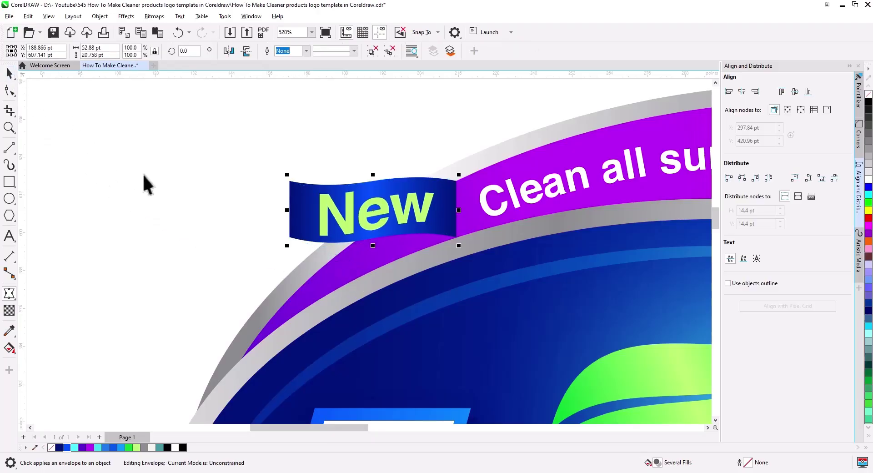
left_click(143, 173)
key("h")
left_click_drag(367, 257, 328, 286)
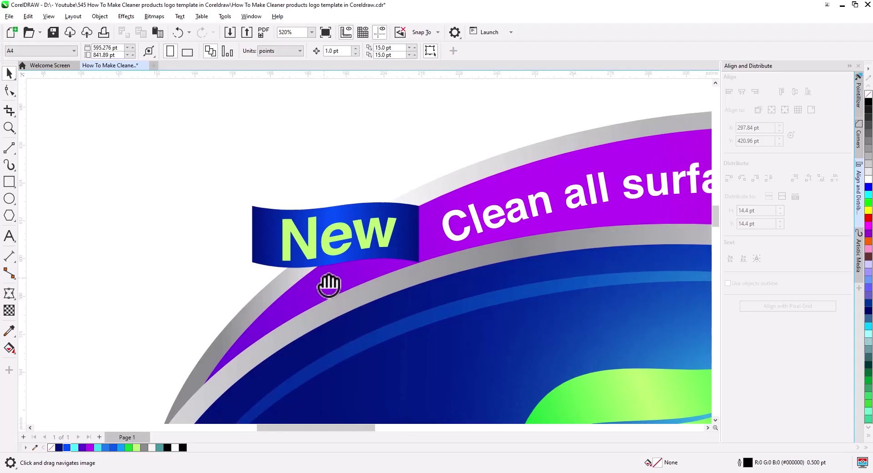
key("space")
left_click(407, 251)
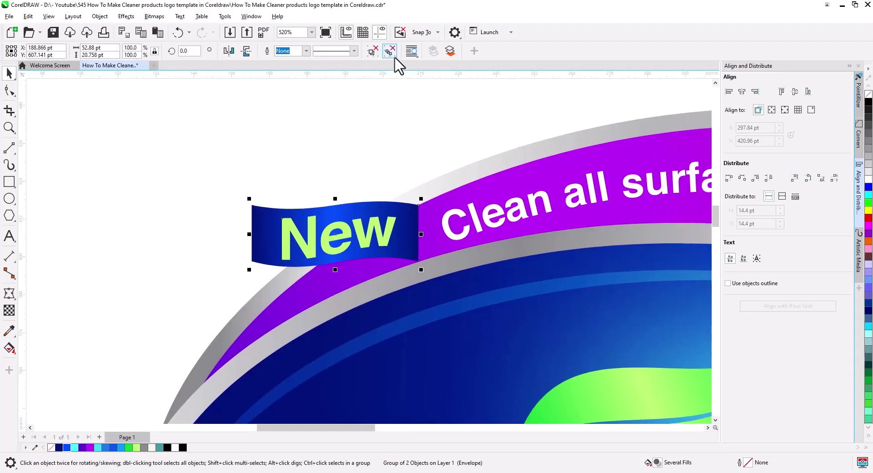
left_click(264, 234, "ctrl")
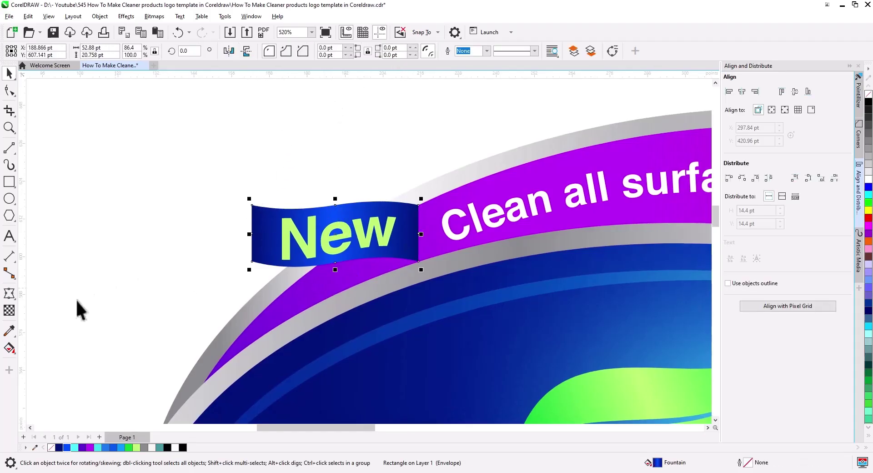
Cast a drop shadow below the 'New' tag and break it apart from the tag.
left_click(9, 293)
left_click(43, 295)
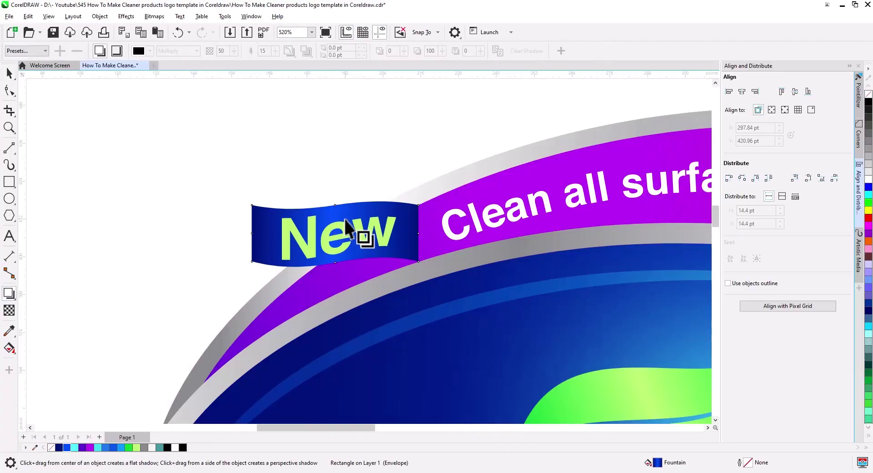
mouse_move(335, 234)
left_mouse_down()
mouse_move(297, 275)
mouse_move(330, 266)
mouse_move(329, 276)
mouse_move(333, 263)
left_mouse_up()
left_click(9, 72)
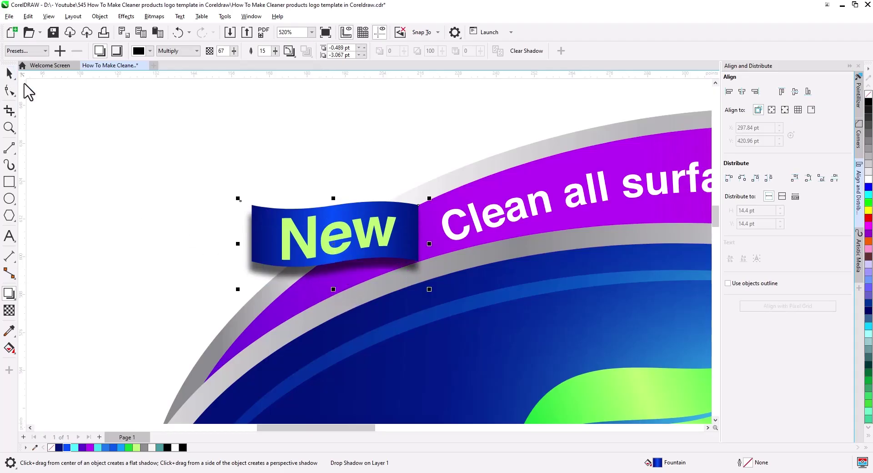
right_click(270, 276)
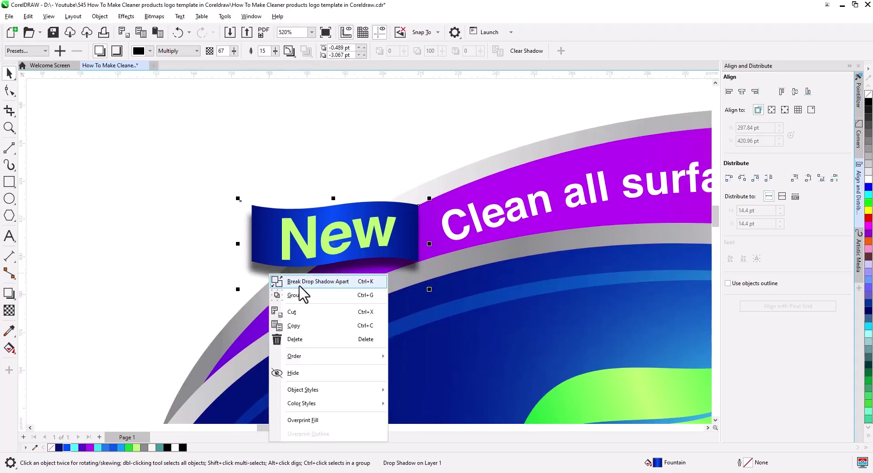
left_click(301, 282)
Select the separated shadow, bring it forward, then start placing it behind the 'New' tag.
left_click(136, 301)
left_click(262, 273)
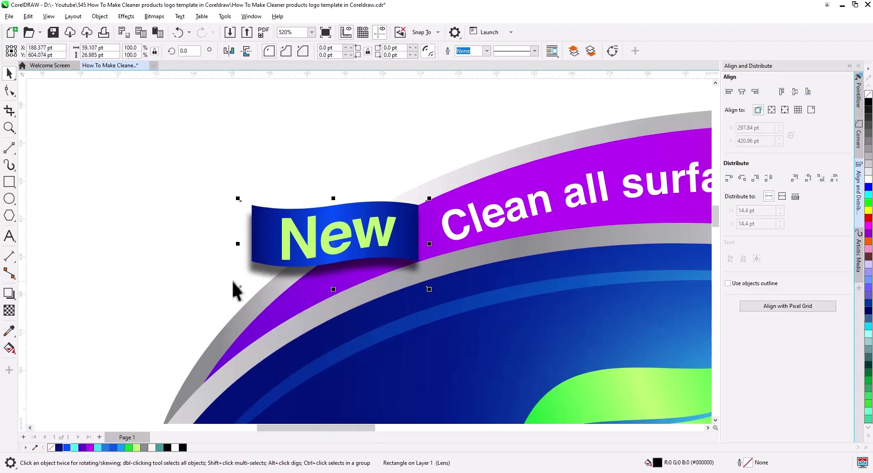
left_click(158, 33)
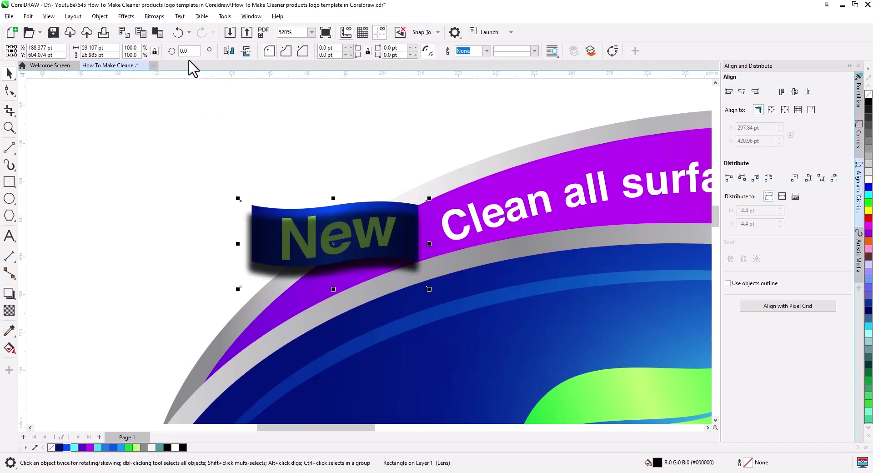
right_click(341, 234)
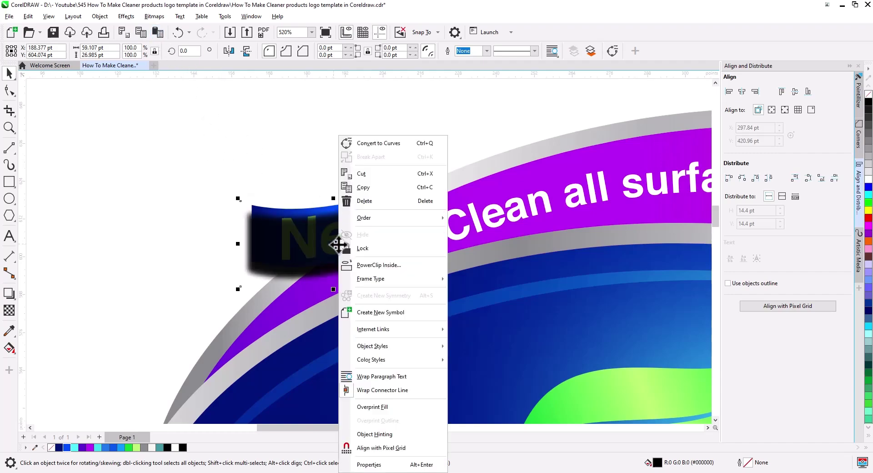
left_click(371, 264)
left_click(337, 308)
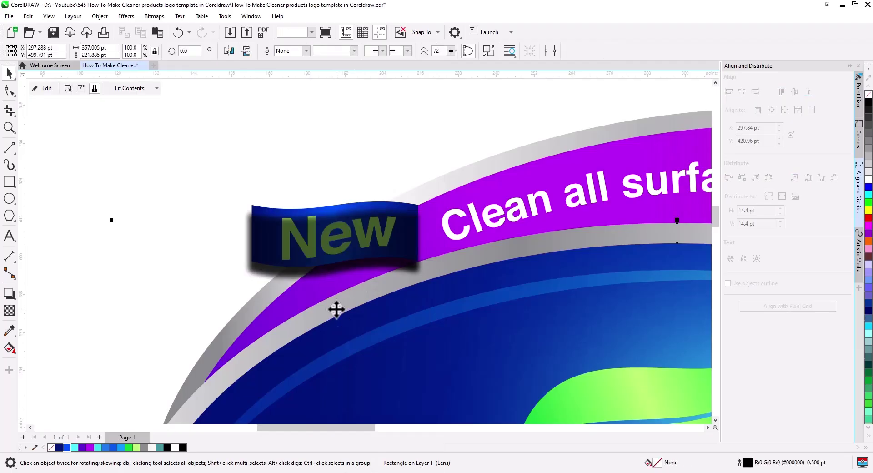
Use Order > Behind to put the shadow beneath the 'New' tag, retrying after an invalid-selection warning.
left_click(163, 262)
right_click(265, 245)
left_click(302, 278)
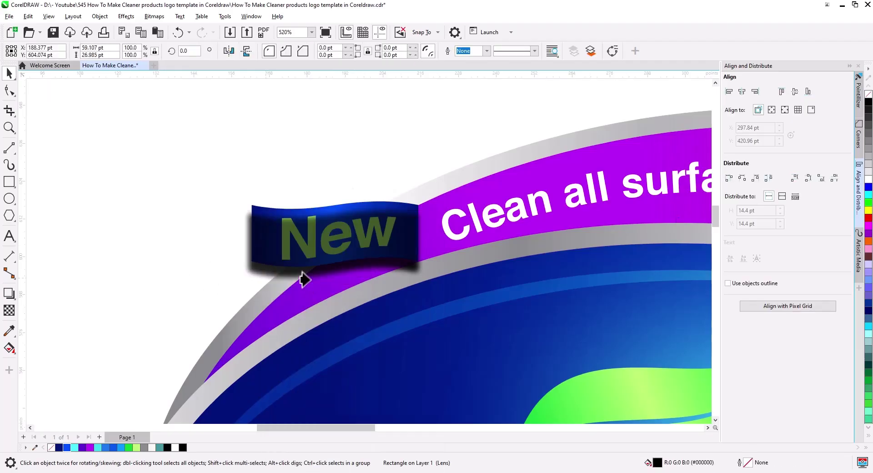
left_click(316, 285)
left_click(424, 268)
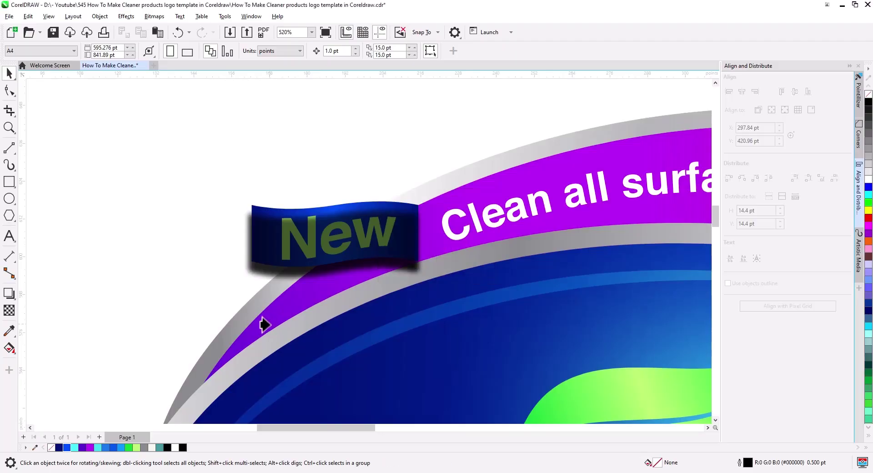
right_click(257, 267)
left_click(257, 291)
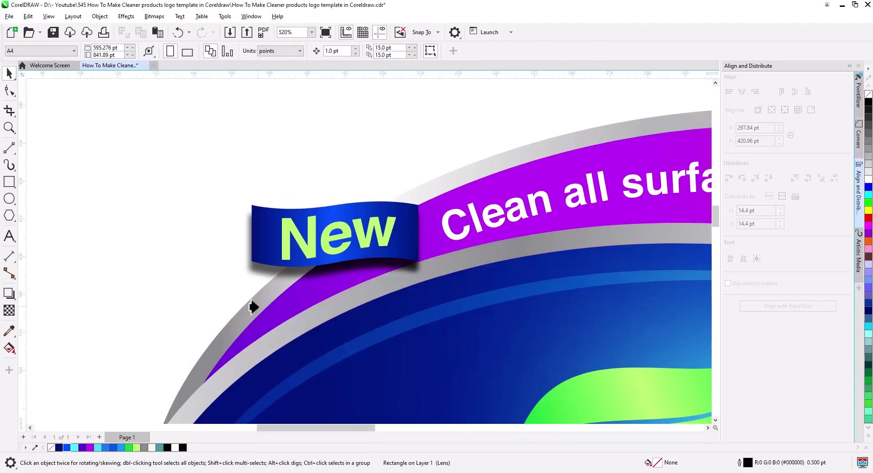
scroll(369, 255, "down", 2)
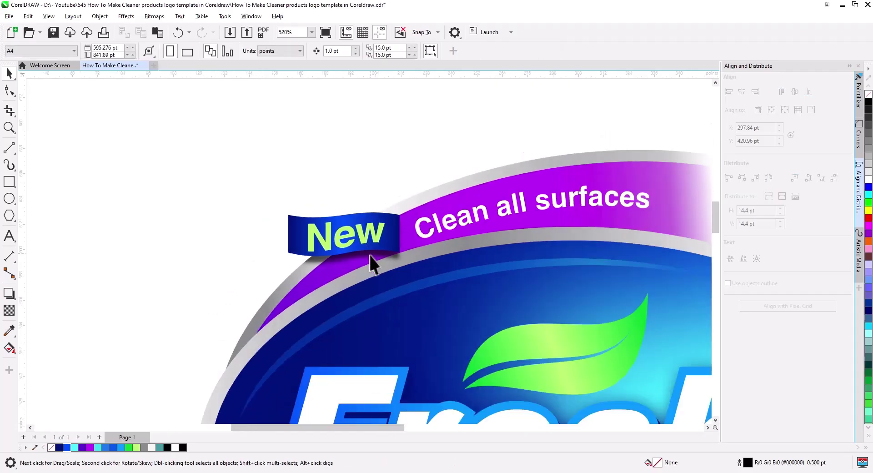
scroll(394, 266, "down", 2)
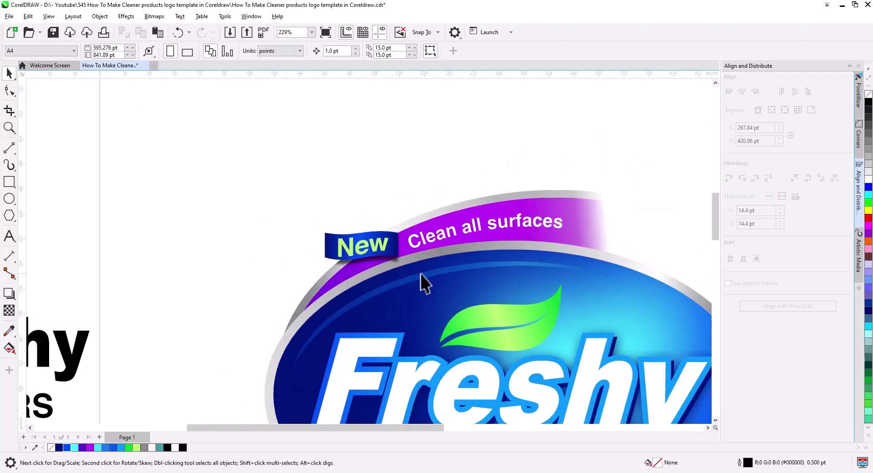
mouse_move(420, 274)
left_mouse_down()
mouse_move(374, 260)
mouse_move(389, 286)
left_mouse_up()
key("space")
left_click(370, 197)
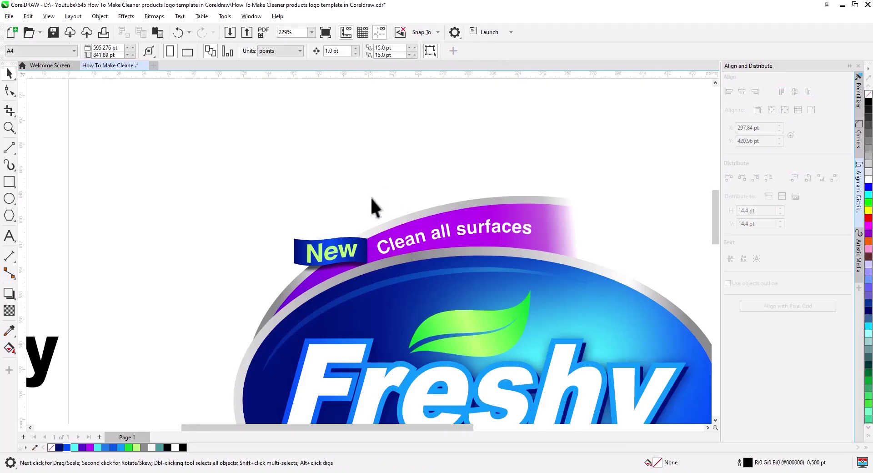
scroll(468, 309, "down", 2)
scroll(467, 310, "down", 2)
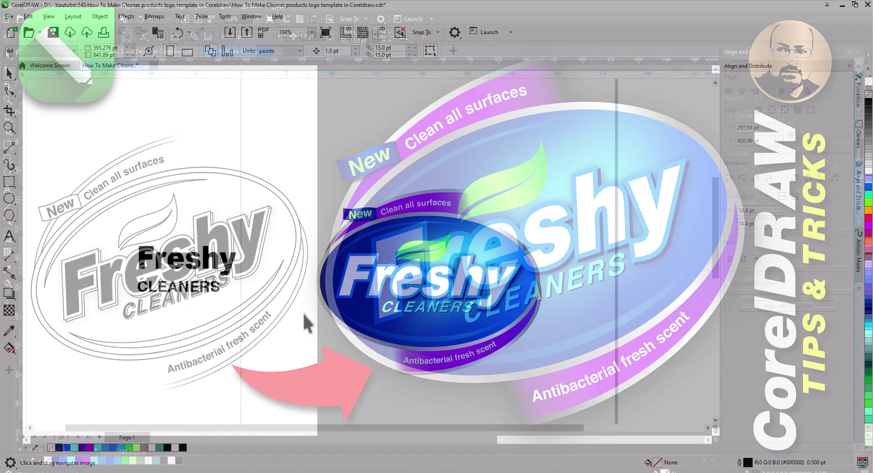